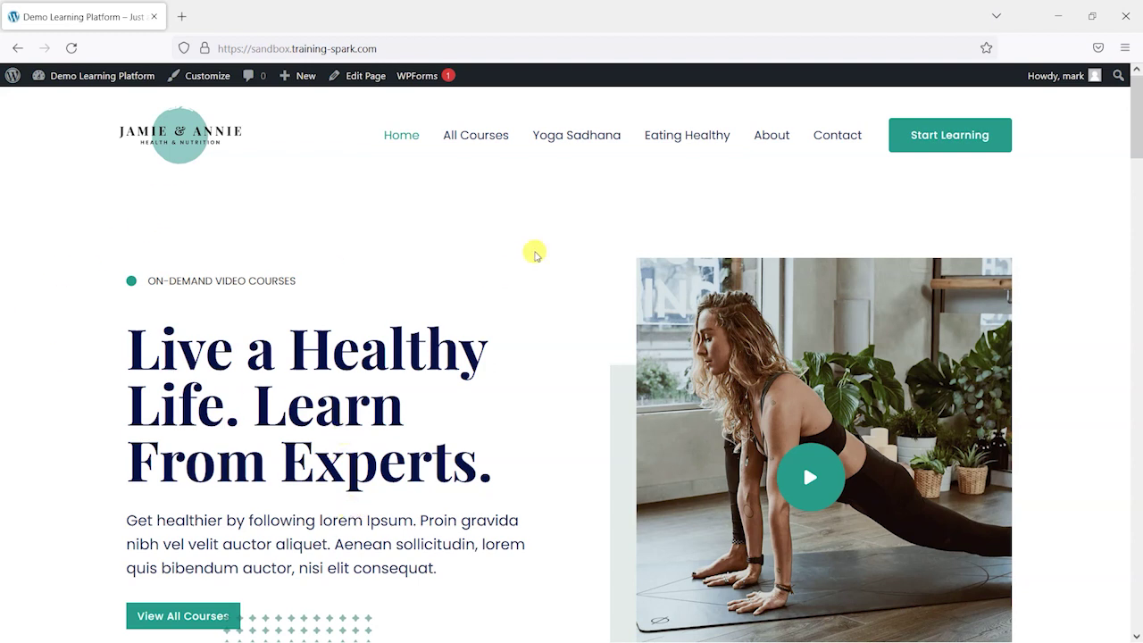
Step: Open the LearnDash LMS Add-ons page from the admin dashboard
{"action": "mouse_move", "coordinate": [70, 80]}
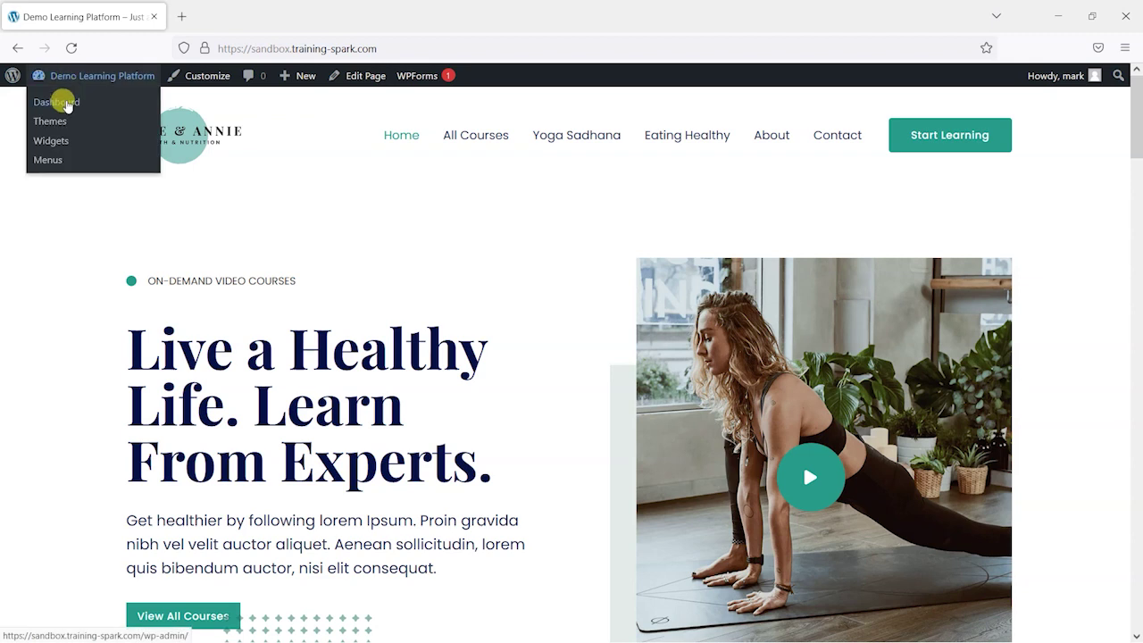
{"action": "left_click", "coordinate": [68, 103]}
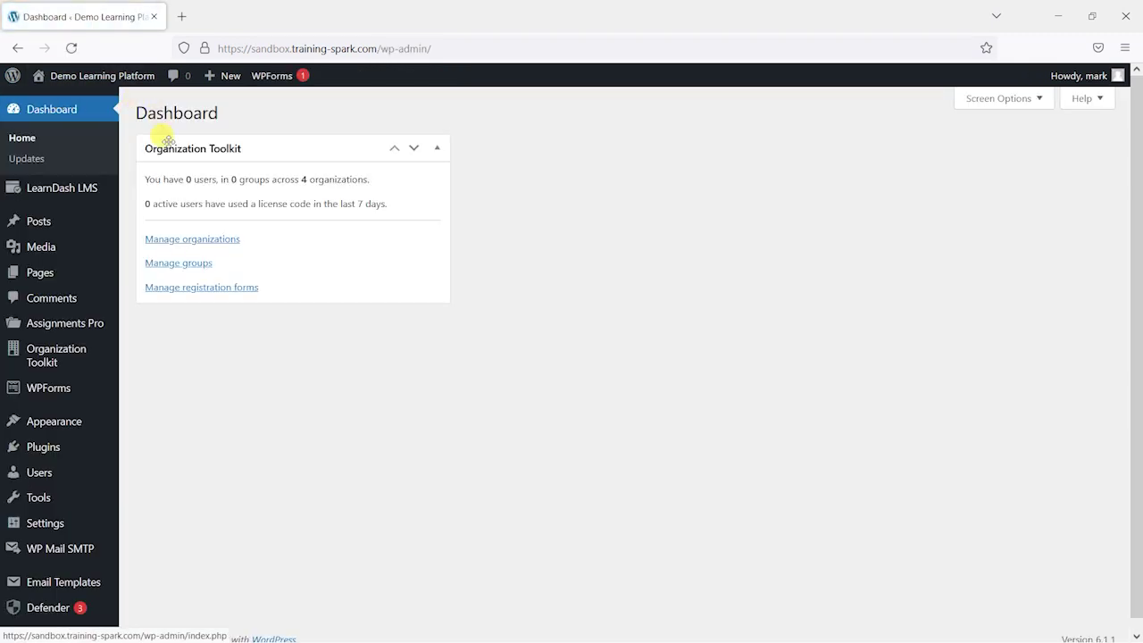
{"action": "mouse_move", "coordinate": [49, 198]}
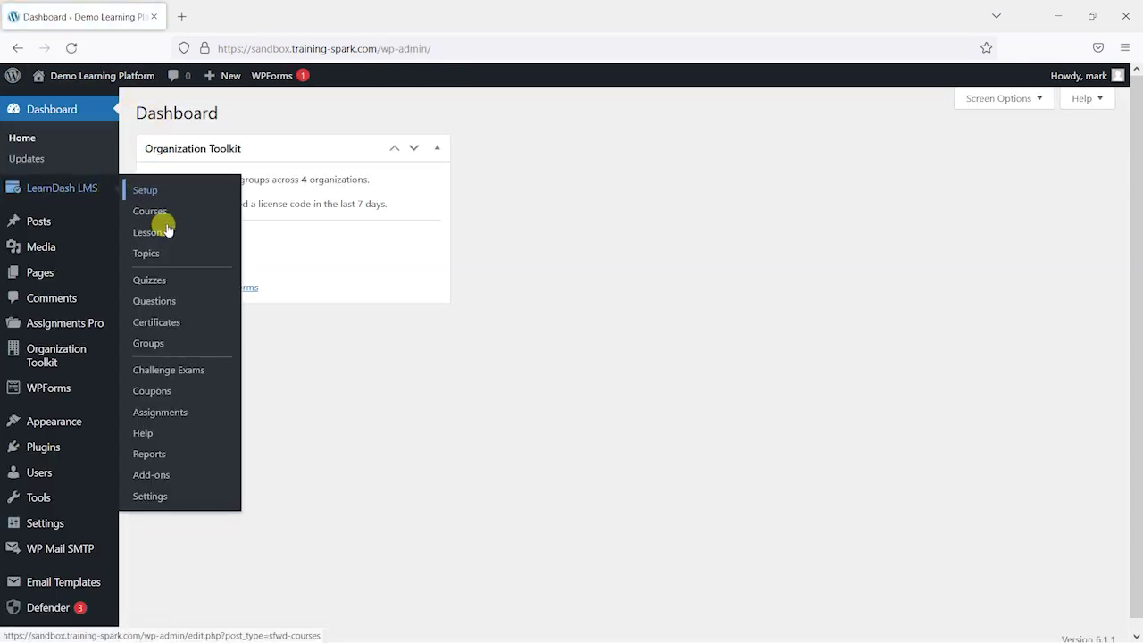
{"action": "left_click", "coordinate": [159, 482]}
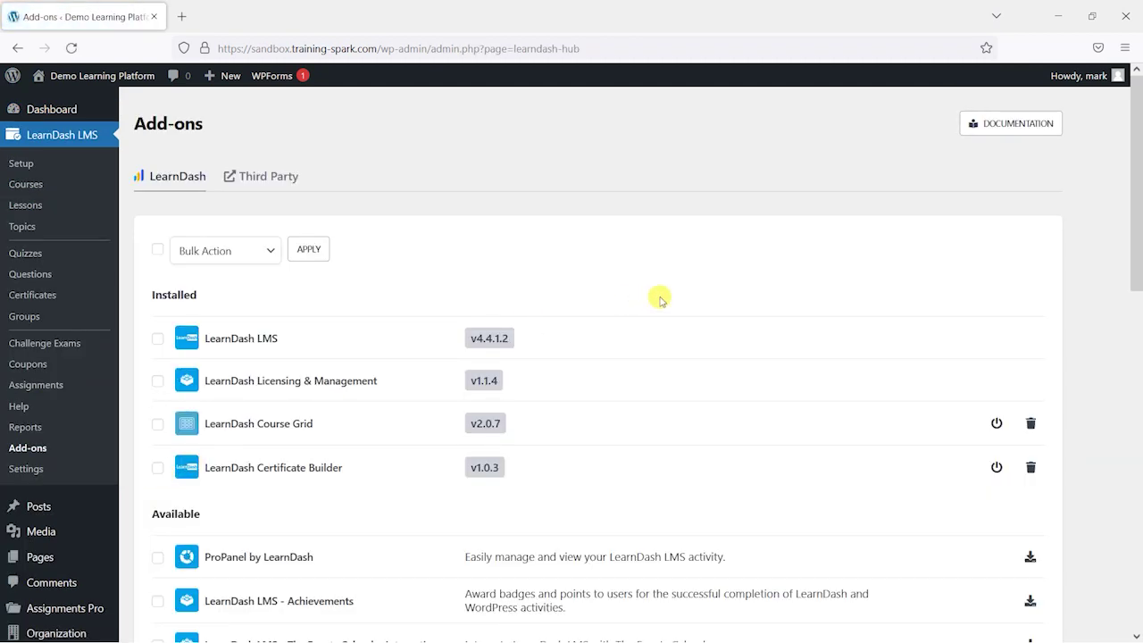
Step: Scroll the available add-ons list down to LearnDash Notifications
{"action": "scroll", "coordinate": [591, 293], "scroll_direction": "down", "scroll_amount": 5}
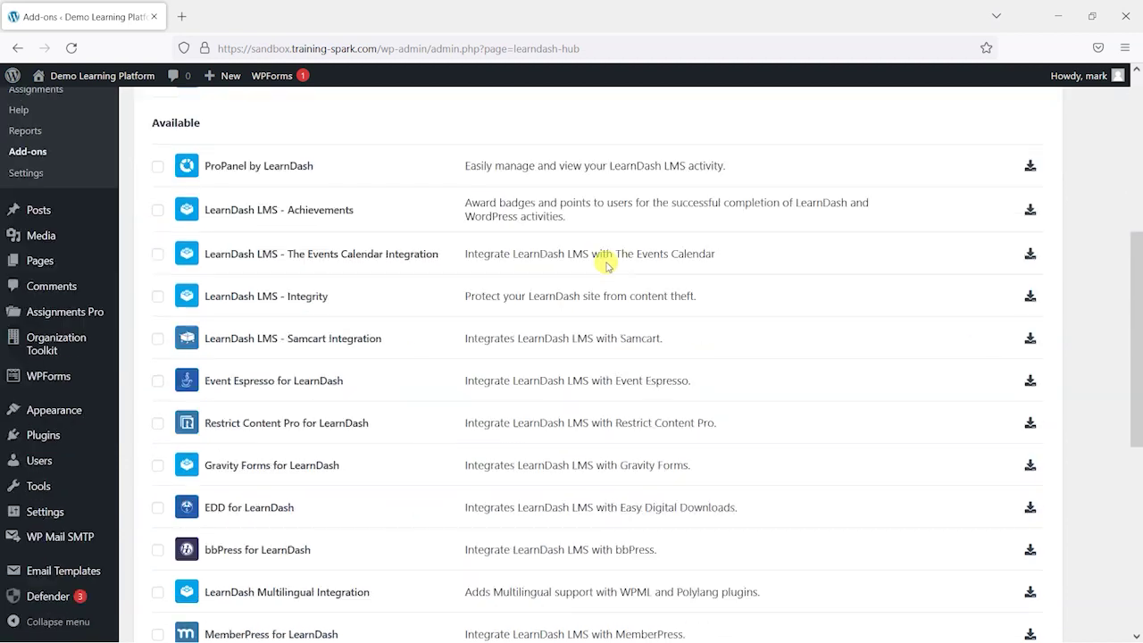
{"action": "scroll", "coordinate": [362, 298], "scroll_direction": "up", "scroll_amount": 4}
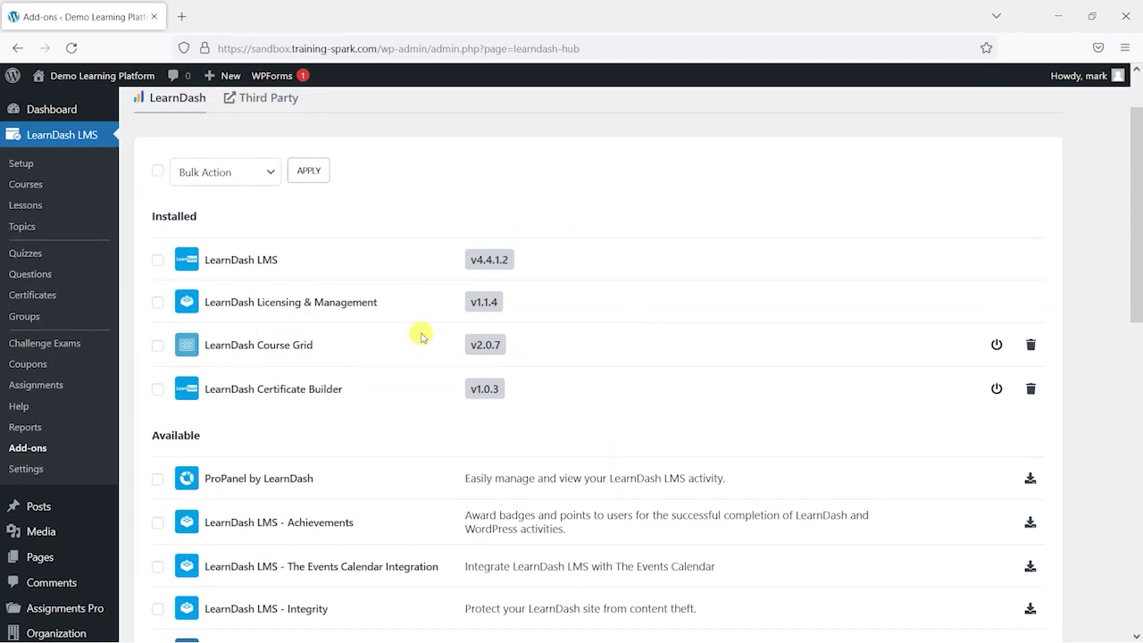
{"action": "scroll", "coordinate": [345, 393], "scroll_direction": "down", "scroll_amount": 4}
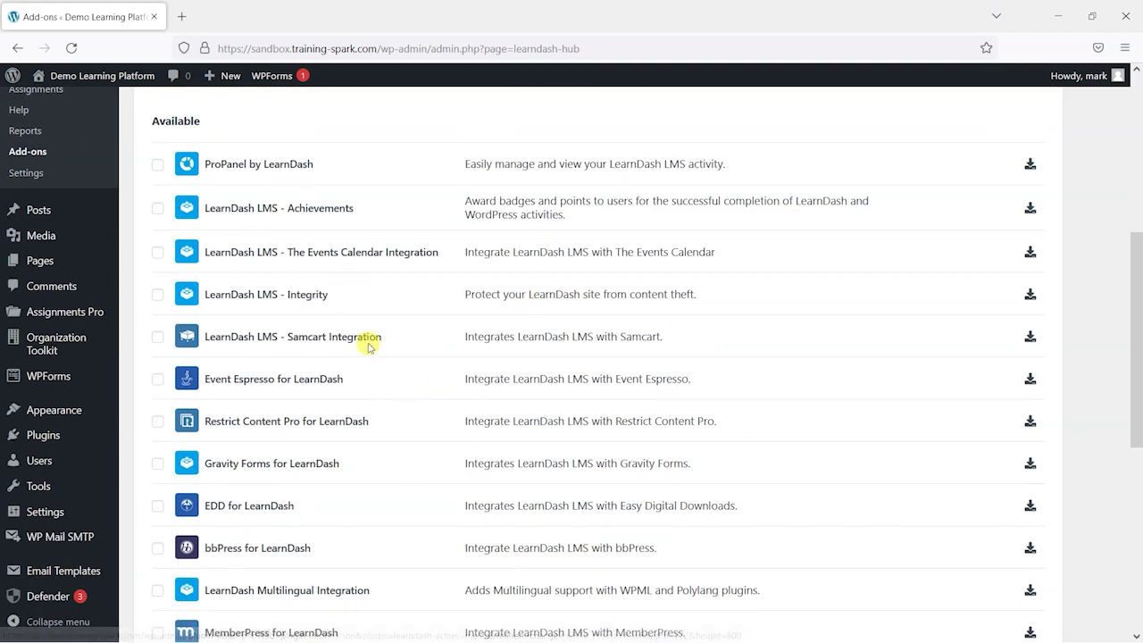
{"action": "scroll", "coordinate": [500, 268], "scroll_direction": "down", "scroll_amount": 2}
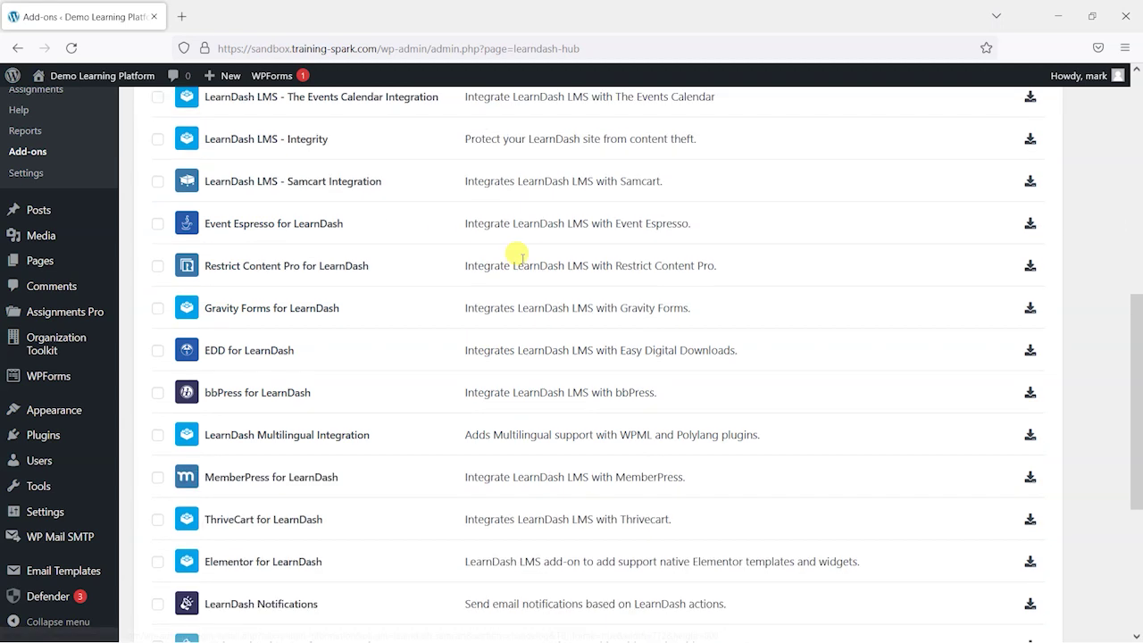
{"action": "scroll", "coordinate": [428, 259], "scroll_direction": "down", "scroll_amount": 2}
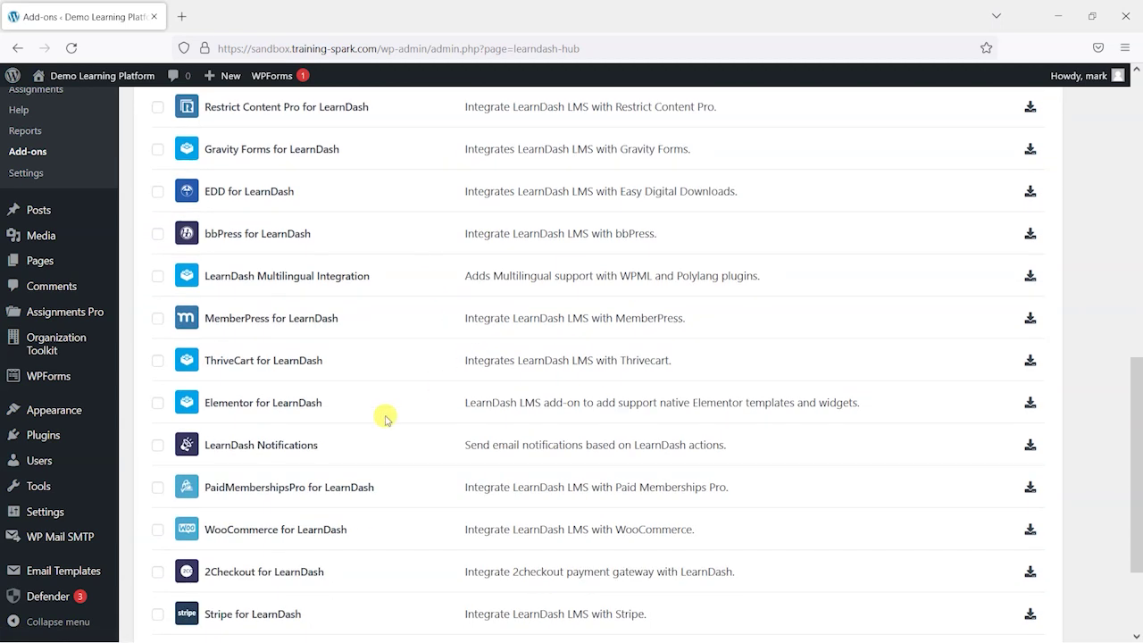
{"action": "left_click_drag", "start_coordinate": [207, 445], "coordinate": [327, 450]}
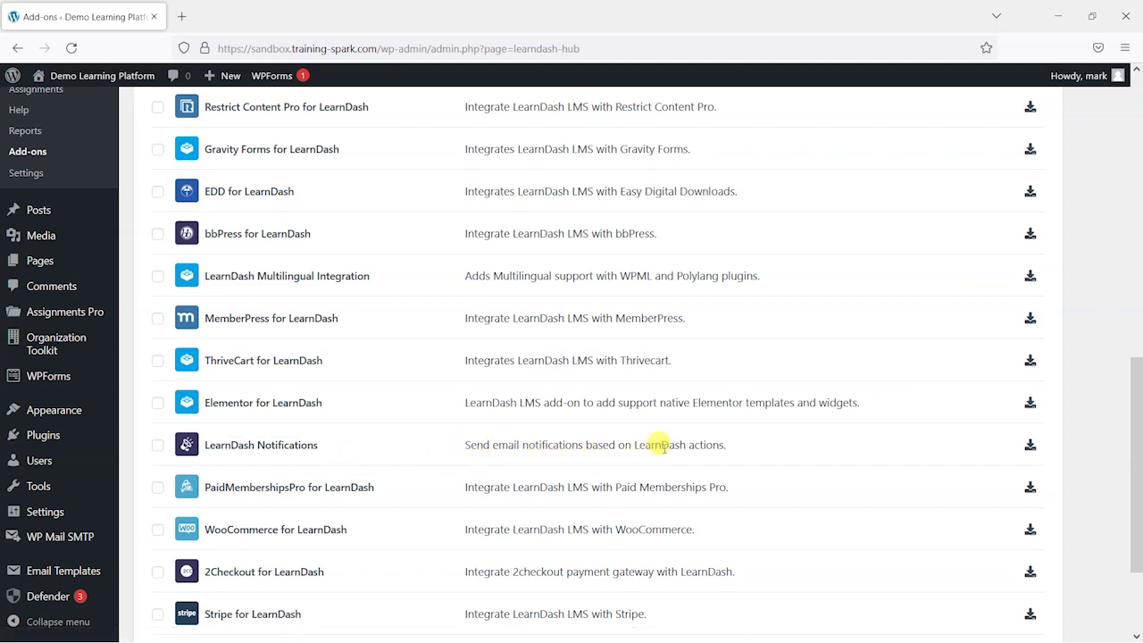
Step: Install and activate the LearnDash Notifications add-on, then reload the admin page
{"action": "left_click", "coordinate": [1029, 445]}
{"action": "scroll", "coordinate": [1083, 518], "scroll_direction": "down", "scroll_amount": 5}
{"action": "scroll", "coordinate": [1083, 518], "scroll_direction": "down", "scroll_amount": 5}
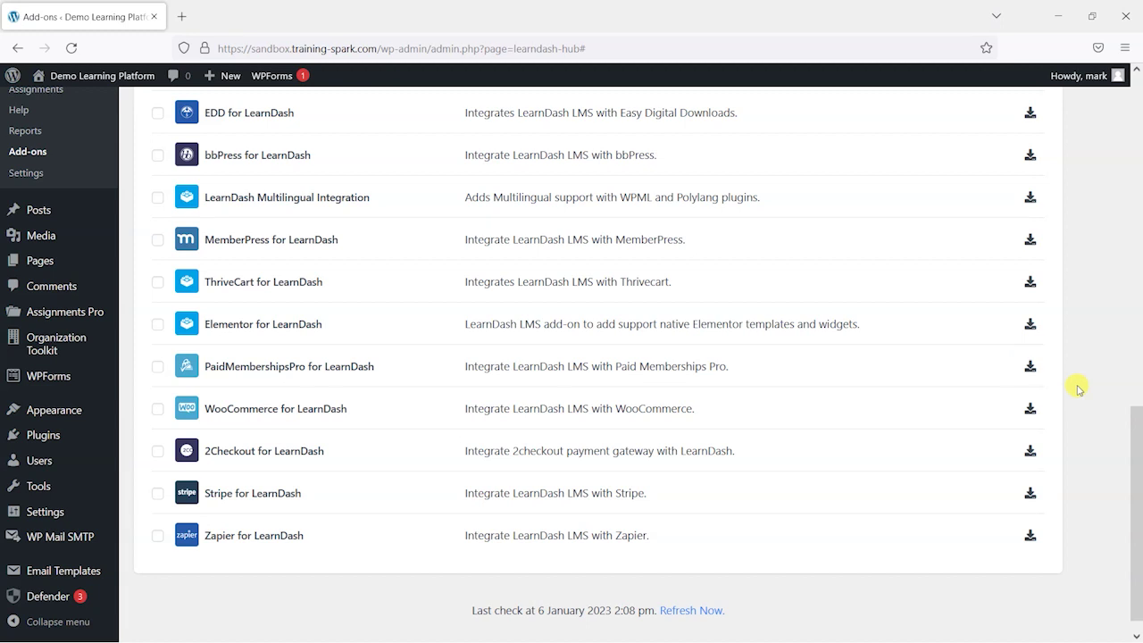
{"action": "scroll", "coordinate": [354, 293], "scroll_direction": "down", "scroll_amount": 1}
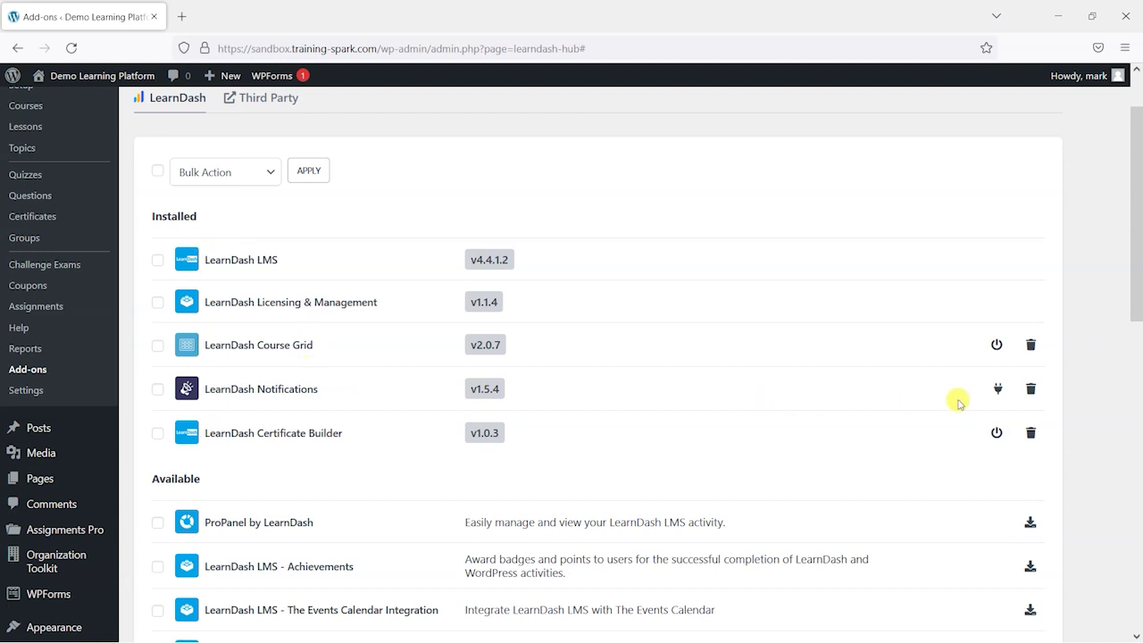
{"action": "left_click", "coordinate": [996, 391]}
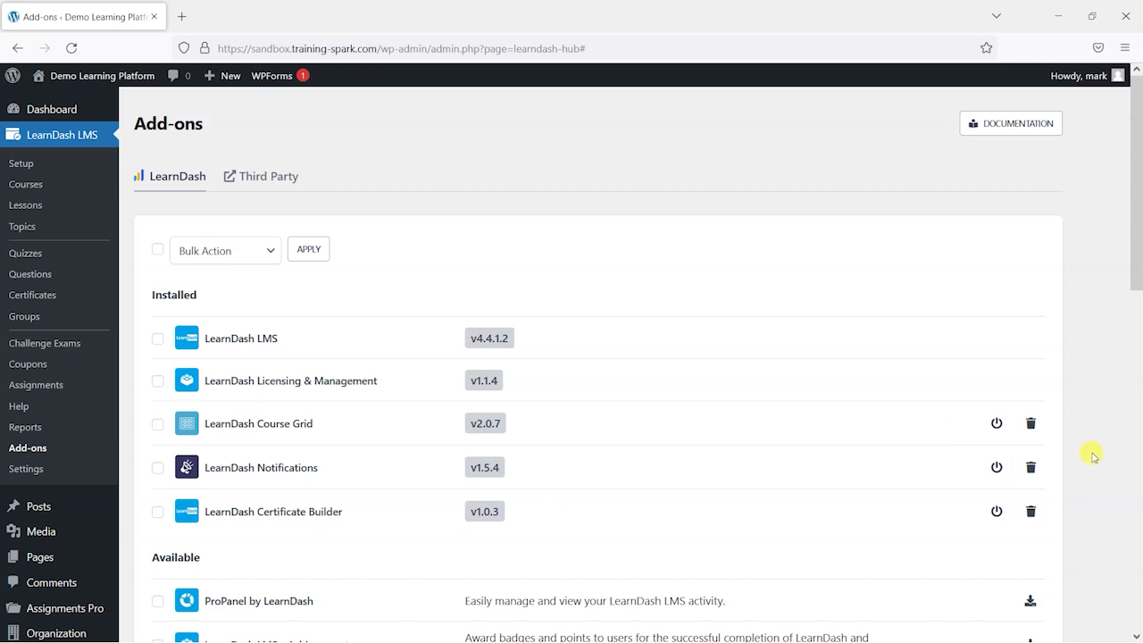
{"action": "left_click", "coordinate": [72, 48]}
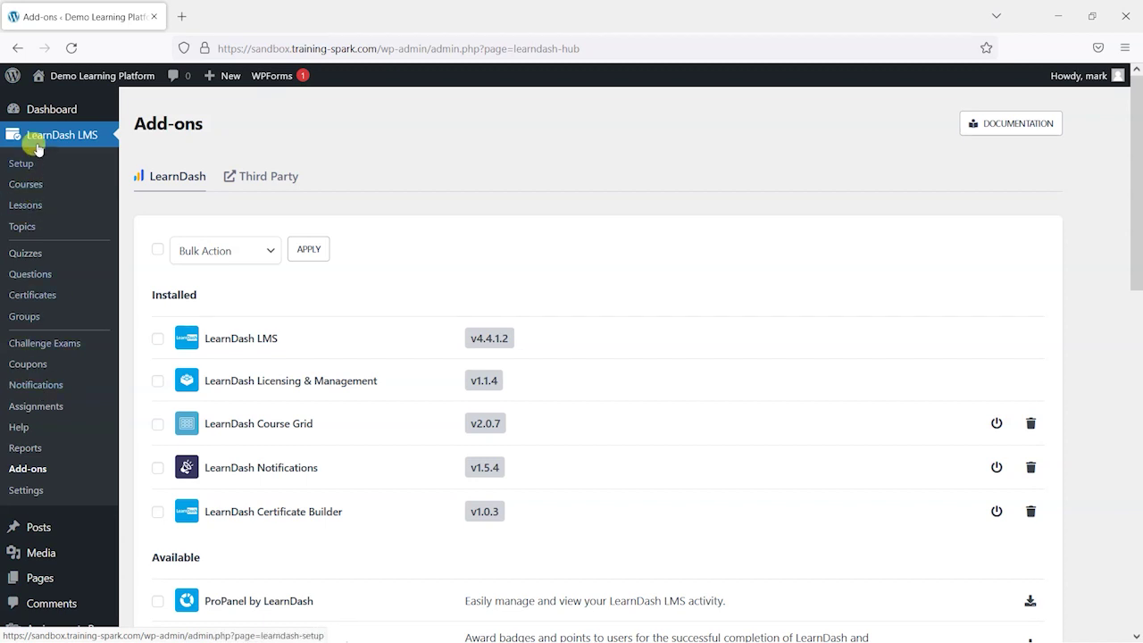
Step: Go to LearnDash LMS > Notifications and start a new notification
{"action": "left_click", "coordinate": [39, 388]}
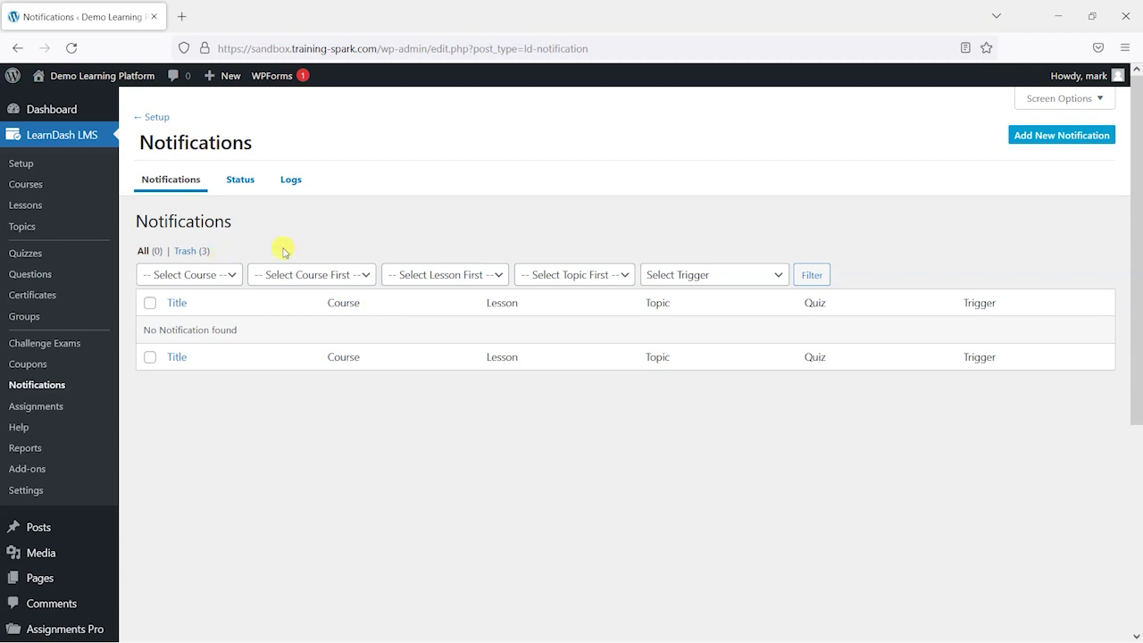
{"action": "left_click", "coordinate": [1029, 143]}
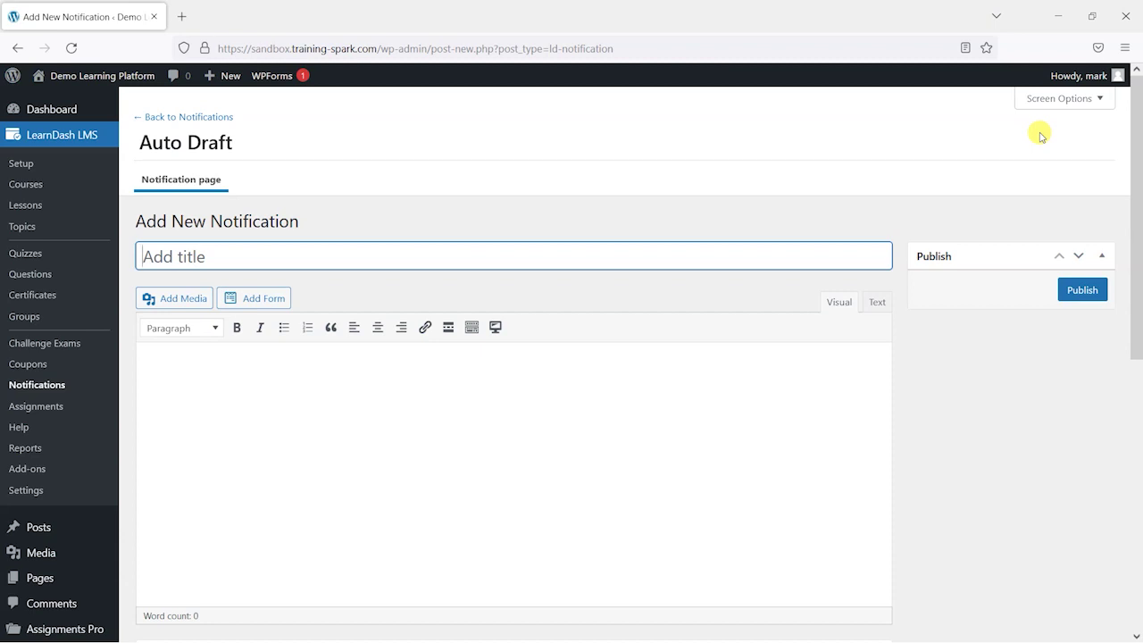
{"action": "scroll", "coordinate": [602, 320], "scroll_direction": "down", "scroll_amount": 1}
{"action": "scroll", "coordinate": [604, 325], "scroll_direction": "up", "scroll_amount": 1}
{"action": "left_click", "coordinate": [211, 388]}
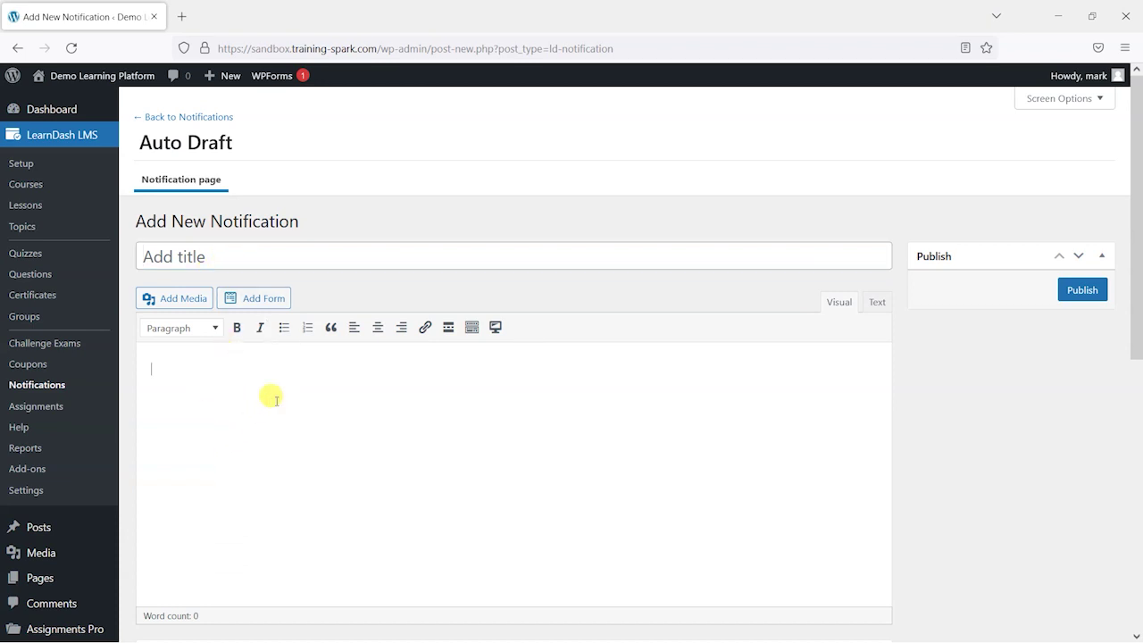
Step: Title the notification 'Welcome to the course' and write a welcome message signed 'Thanks,'
{"action": "left_click", "coordinate": [222, 258]}
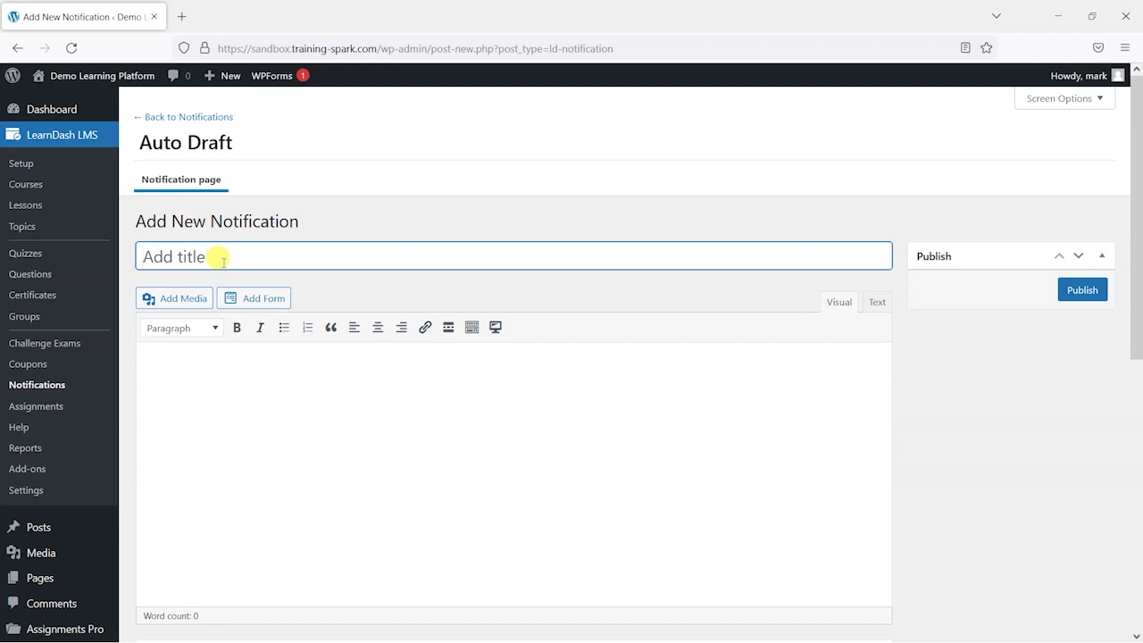
{"action": "type", "text": "Welcome to the course"}
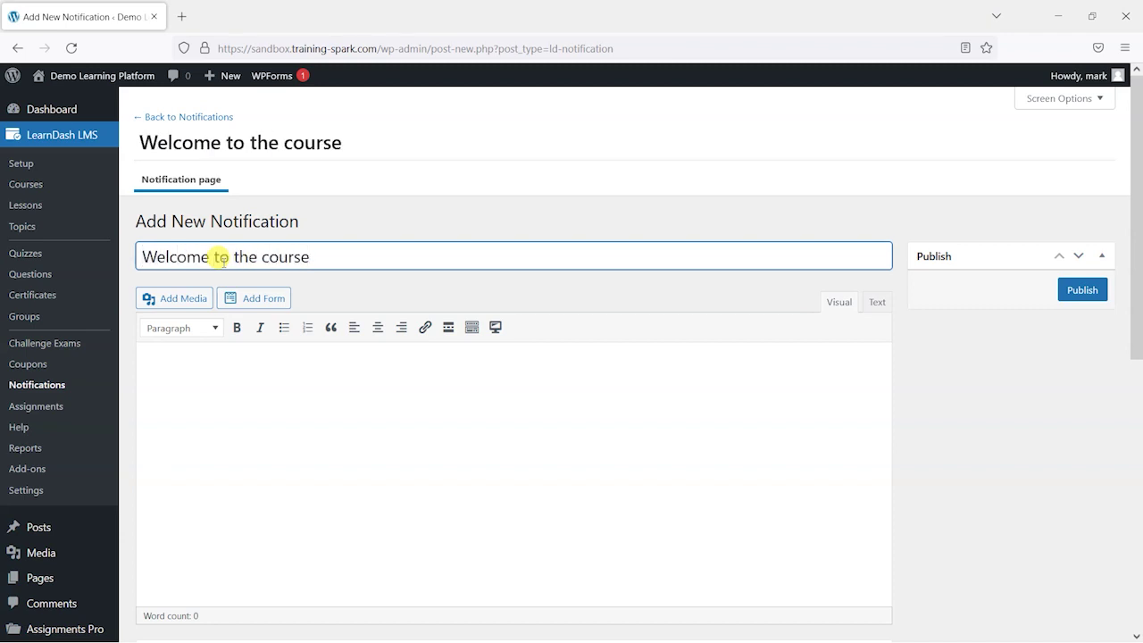
{"action": "left_click", "coordinate": [159, 379]}
{"action": "scroll", "coordinate": [268, 366], "scroll_direction": "down", "scroll_amount": 1}
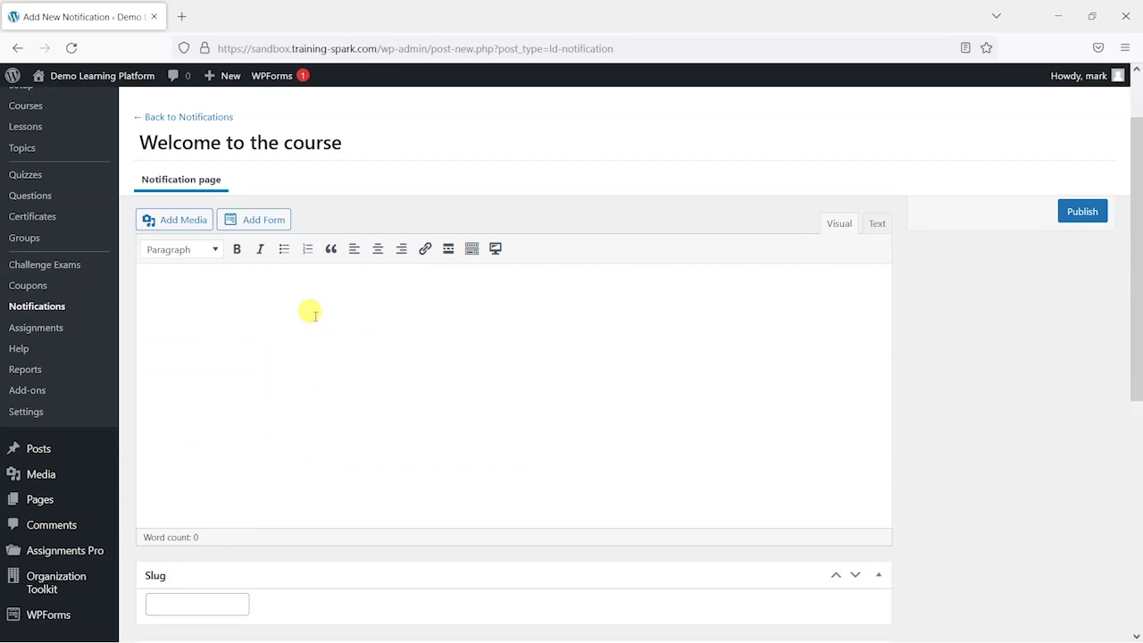
{"action": "type", "text": "Hi"}
{"action": "type", "text": "Welcom"}
{"action": "type", "text": "e to the"}
{"action": "type", "text": " X course "}
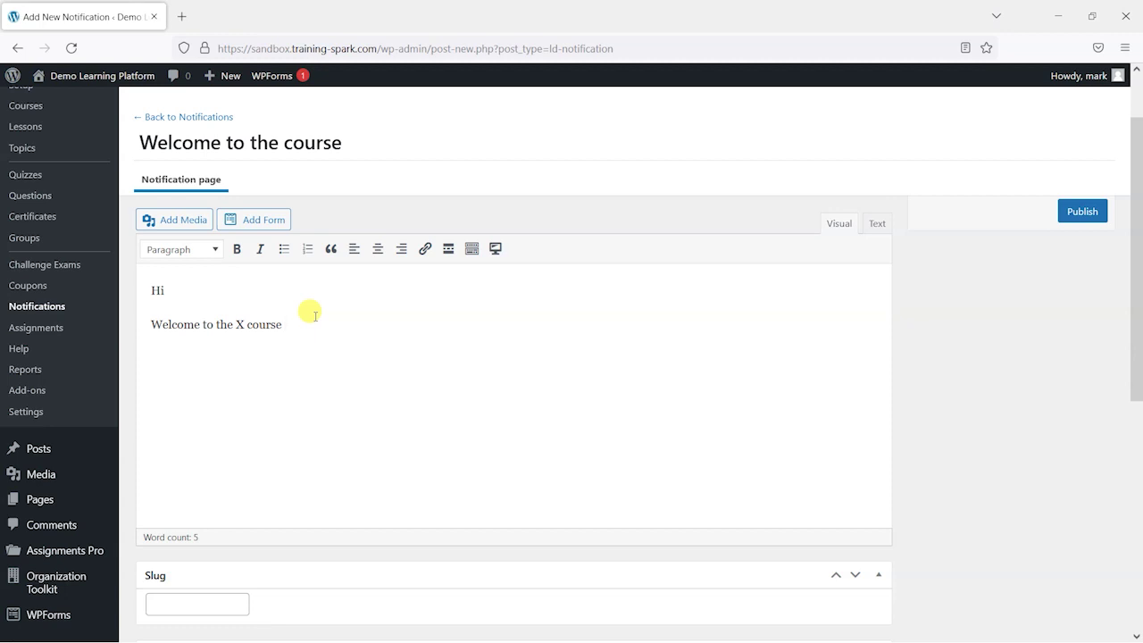
{"action": "type", "text": ". It's great to have you h"}
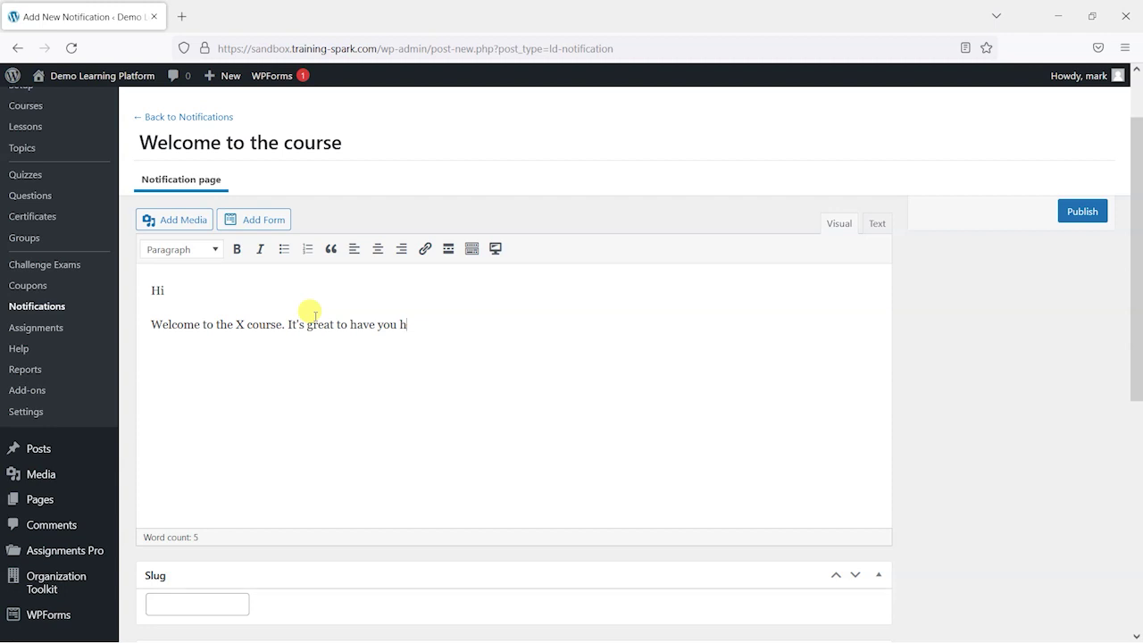
{"action": "type", "text": "earer"}
{"action": "key", "text": "BackSpace"}
{"action": "key", "text": "BackSpace"}
{"action": "key", "text": "BackSpace"}
{"action": "type", "text": "ger"}
{"action": "type", "text": "ere."}
{"action": "type", "text": "If you have any que"}
{"action": "type", "text": "stion"}
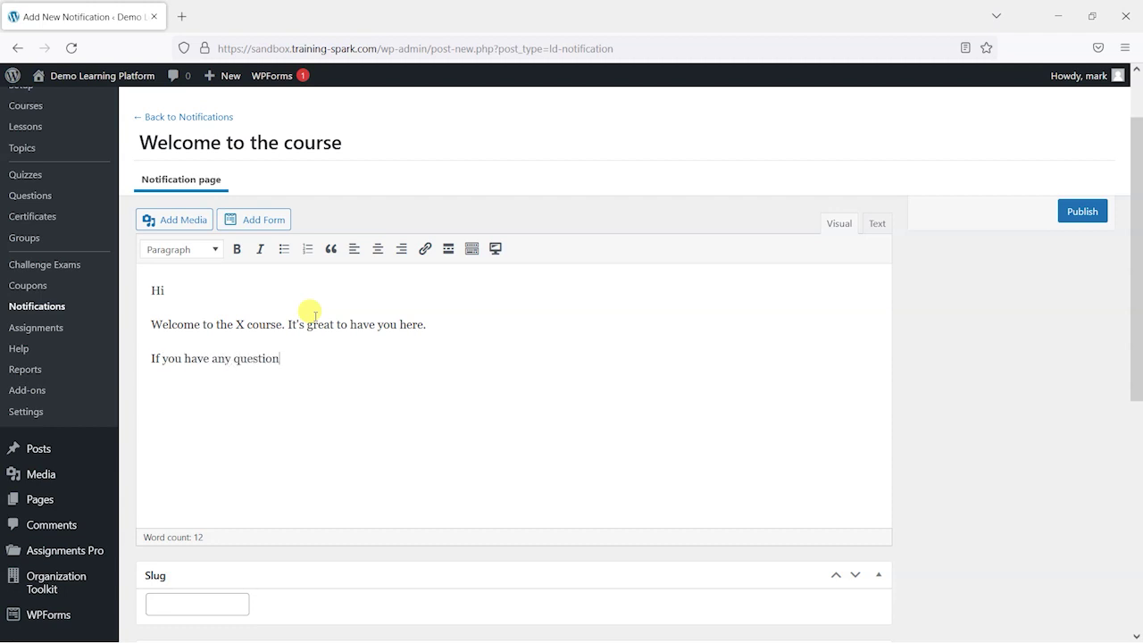
{"action": "type", "text": "s please get in touc"}
{"action": "type", "text": "hanks,"}
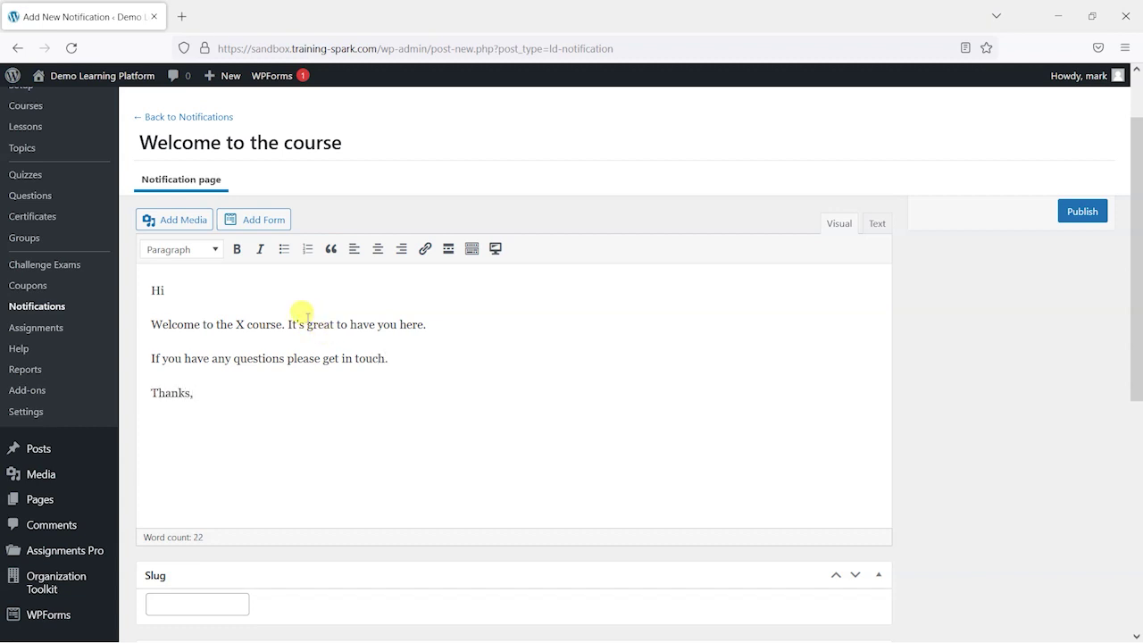
{"action": "scroll", "coordinate": [321, 312], "scroll_direction": "down", "scroll_amount": 3}
{"action": "scroll", "coordinate": [357, 277], "scroll_direction": "up", "scroll_amount": 3}
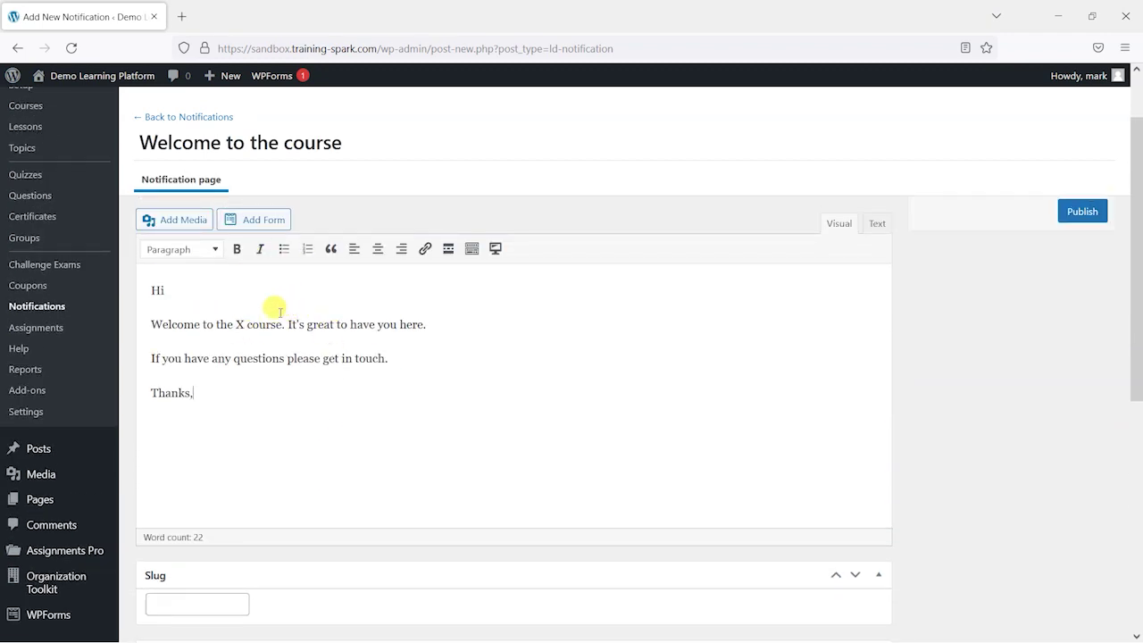
Step: Open the Email trigger dropdown and scroll through all the trigger options
{"action": "scroll", "coordinate": [281, 357], "scroll_direction": "down", "scroll_amount": 5}
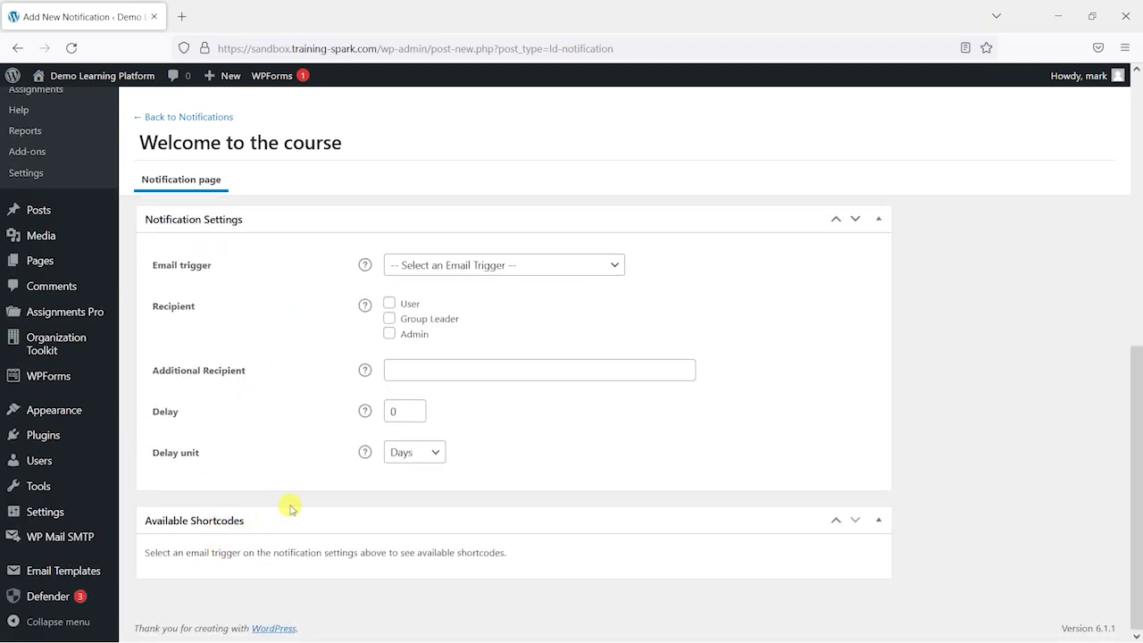
{"action": "scroll", "coordinate": [288, 500], "scroll_direction": "up", "scroll_amount": 2}
{"action": "scroll", "coordinate": [262, 352], "scroll_direction": "down", "scroll_amount": 2}
{"action": "left_click", "coordinate": [434, 264]}
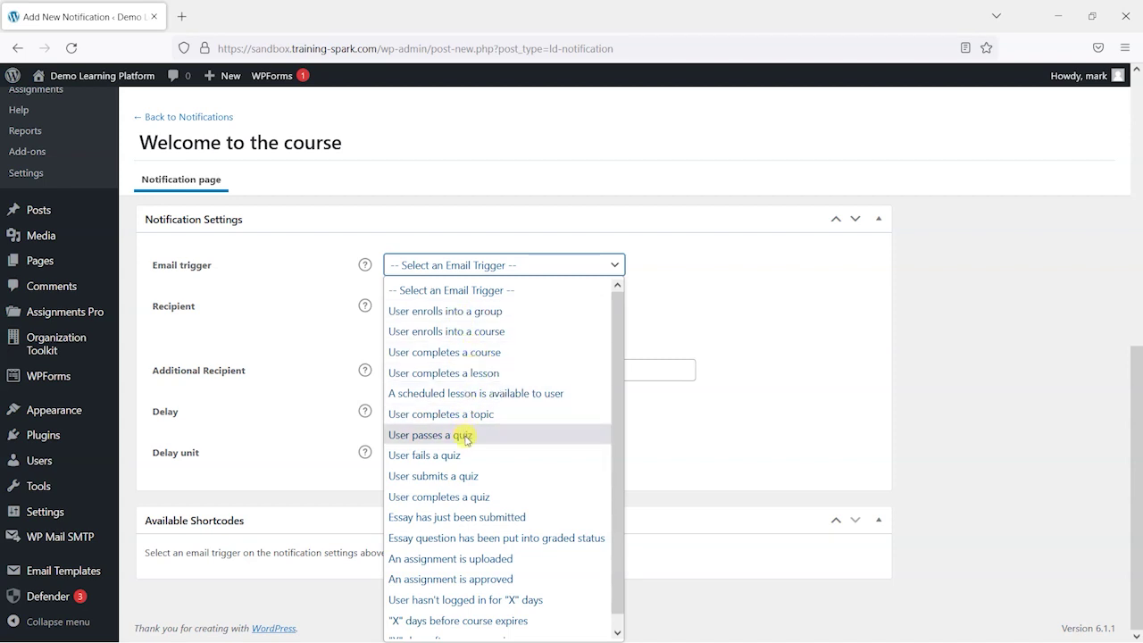
{"action": "scroll", "coordinate": [482, 454], "scroll_direction": "down", "scroll_amount": 1}
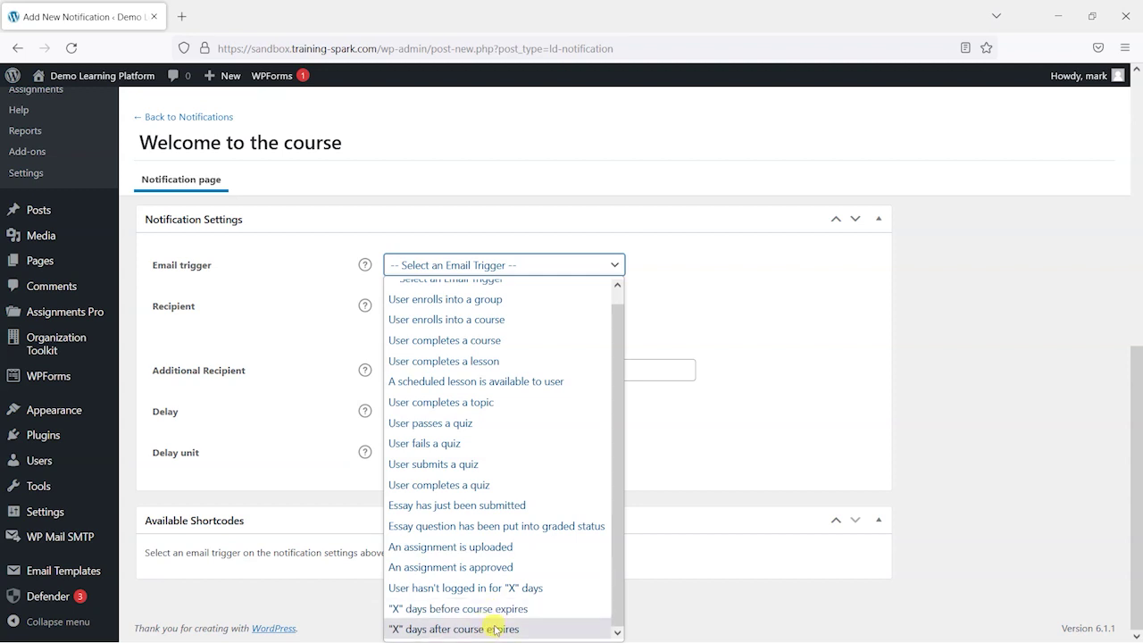
{"action": "scroll", "coordinate": [487, 571], "scroll_direction": "up", "scroll_amount": 1}
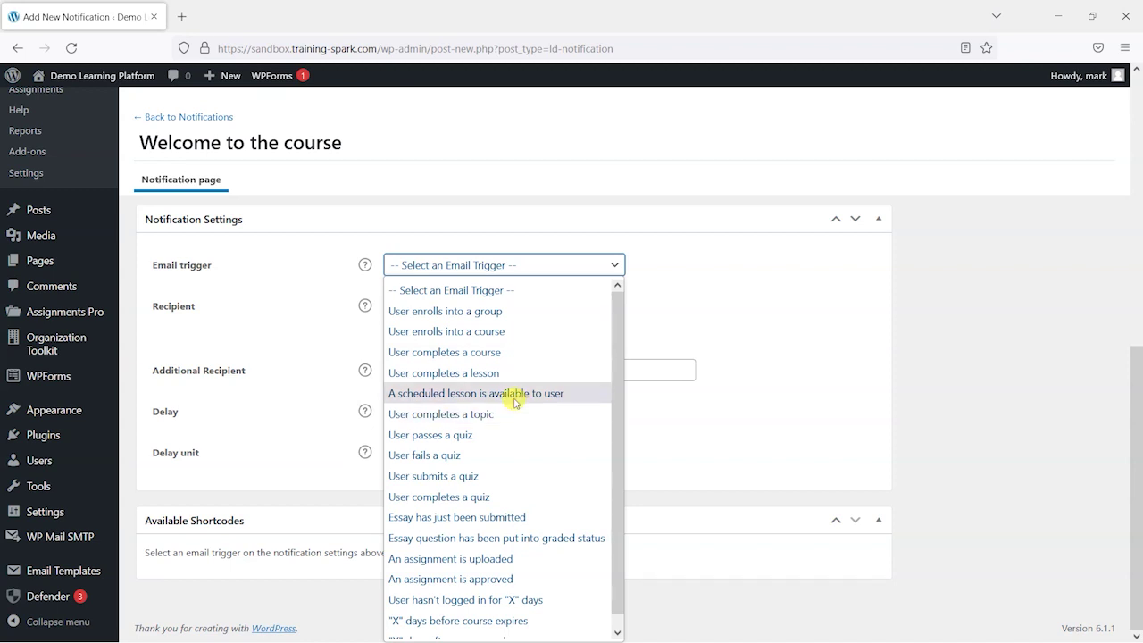
Step: Set the email trigger to 'User enrolls into a course', keeping Any Course
{"action": "left_click", "coordinate": [471, 336]}
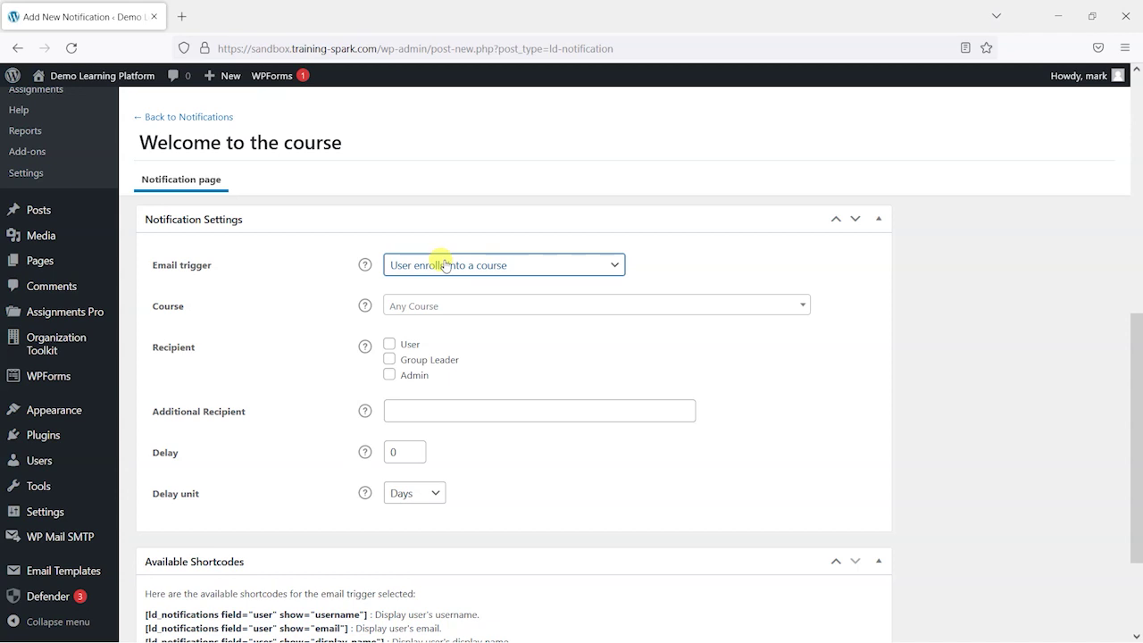
{"action": "scroll", "coordinate": [346, 339], "scroll_direction": "up", "scroll_amount": 5}
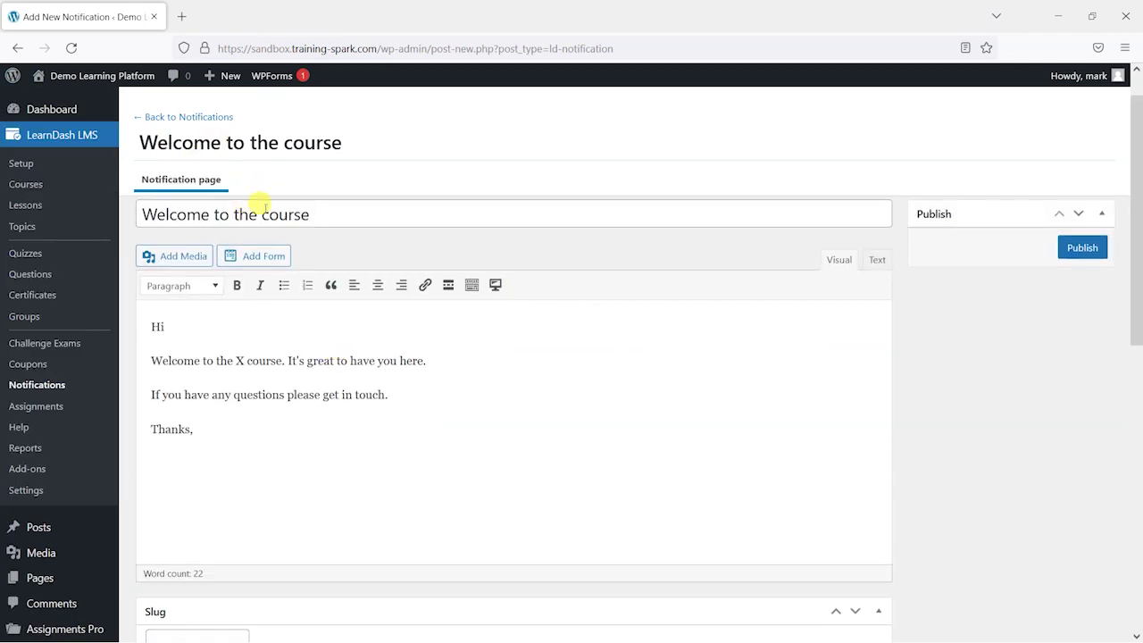
{"action": "scroll", "coordinate": [355, 247], "scroll_direction": "down", "scroll_amount": 10}
{"action": "scroll", "coordinate": [472, 240], "scroll_direction": "up", "scroll_amount": 3}
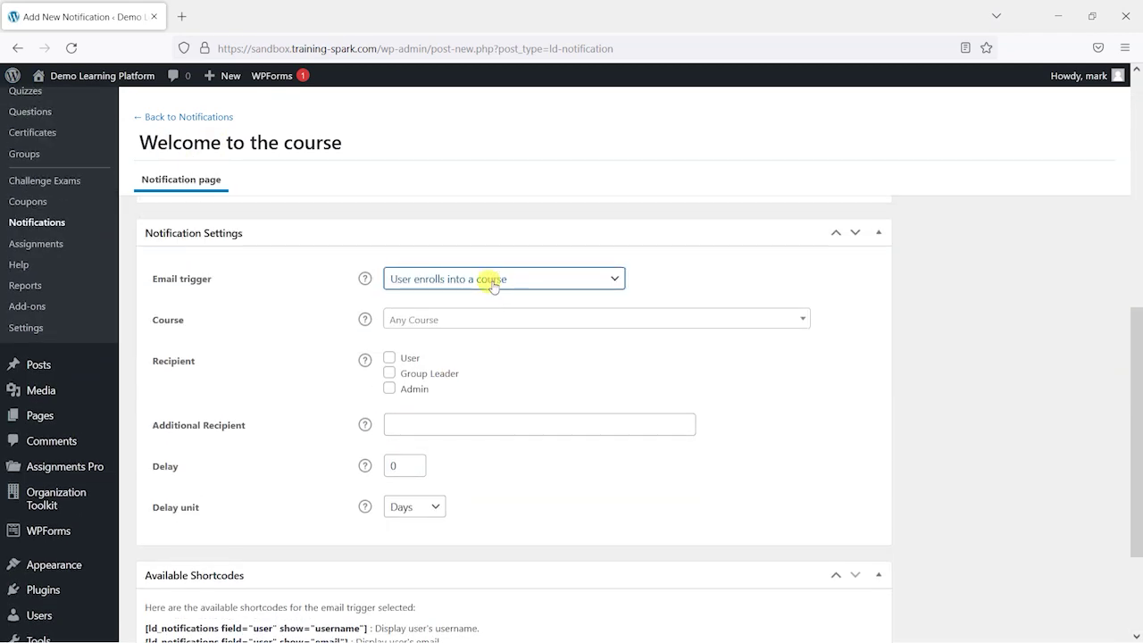
{"action": "left_click", "coordinate": [444, 319]}
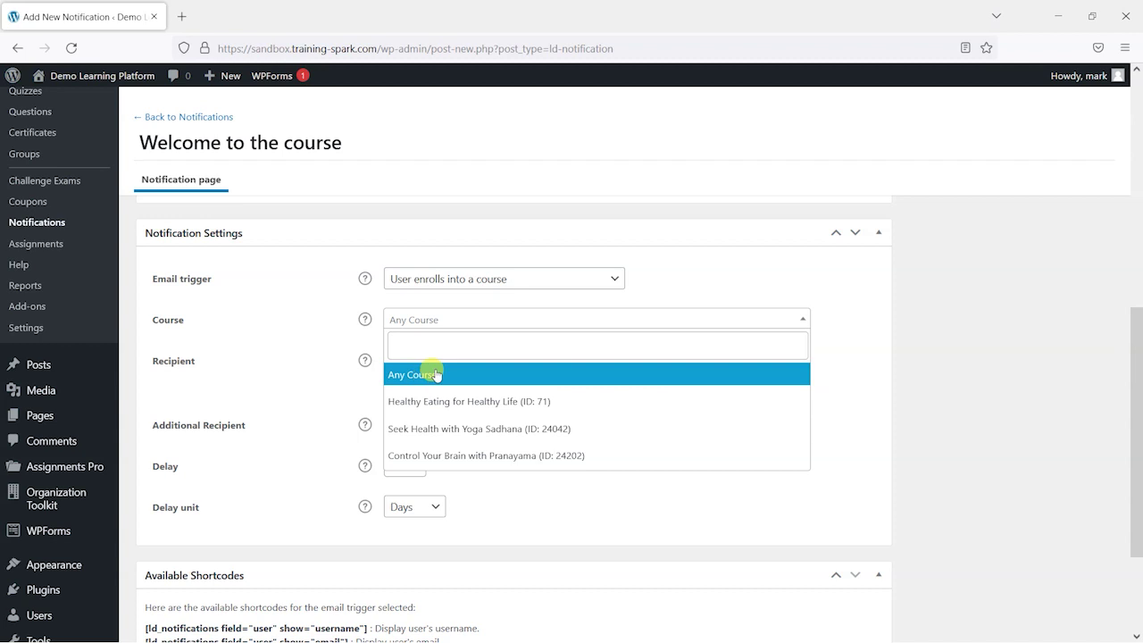
{"action": "left_click", "coordinate": [910, 343]}
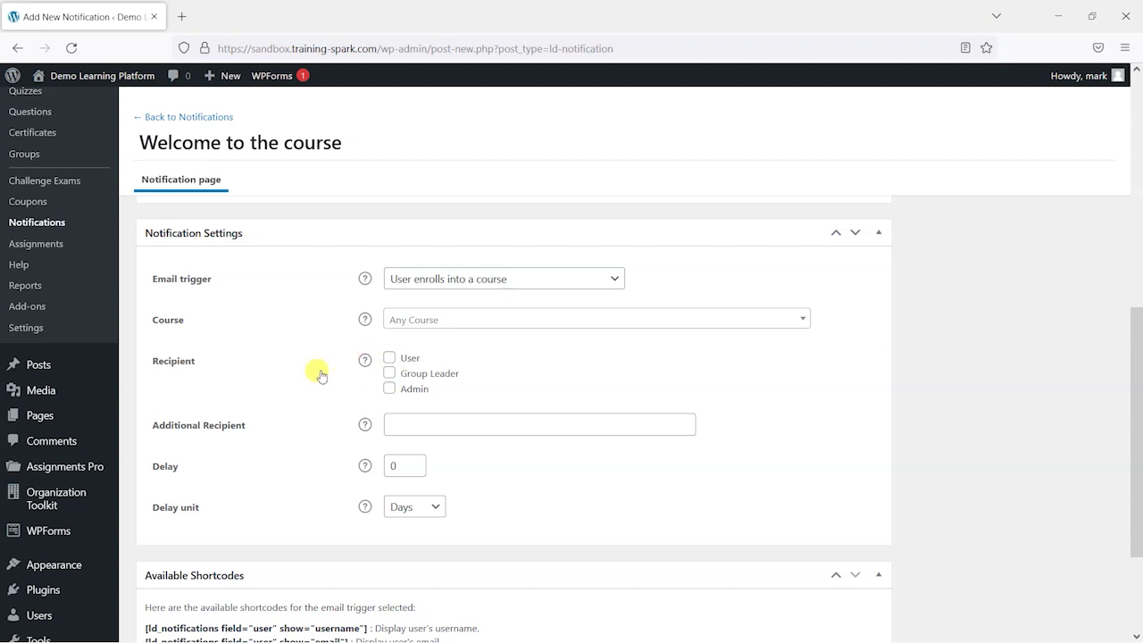
Step: Tick User as the email recipient, leaving additional recipients empty
{"action": "left_click", "coordinate": [365, 361]}
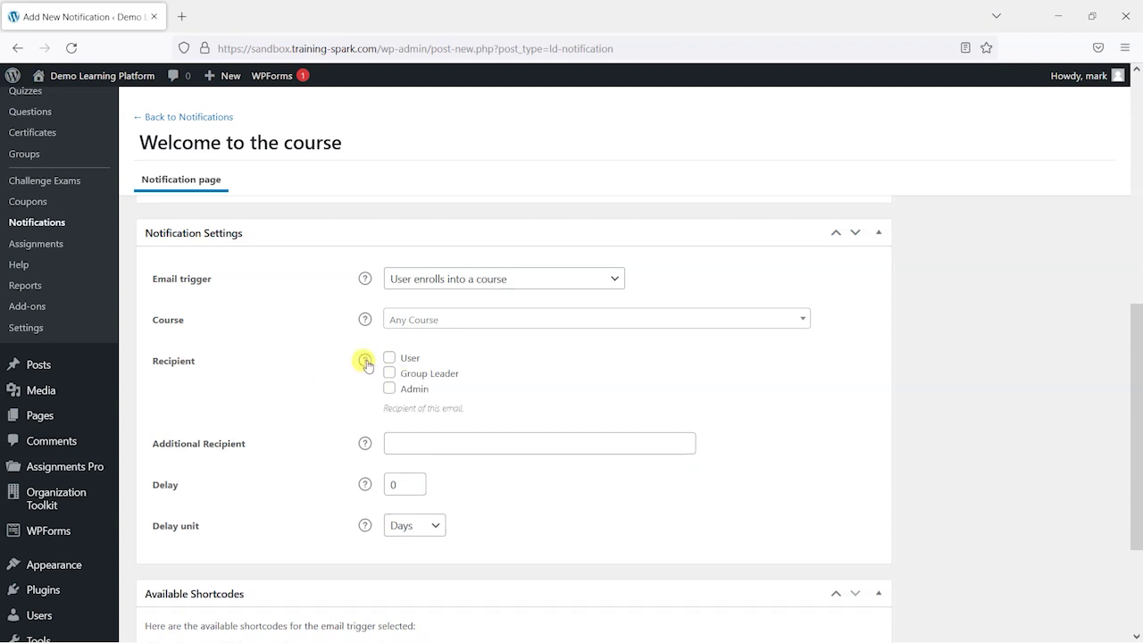
{"action": "left_click", "coordinate": [365, 361]}
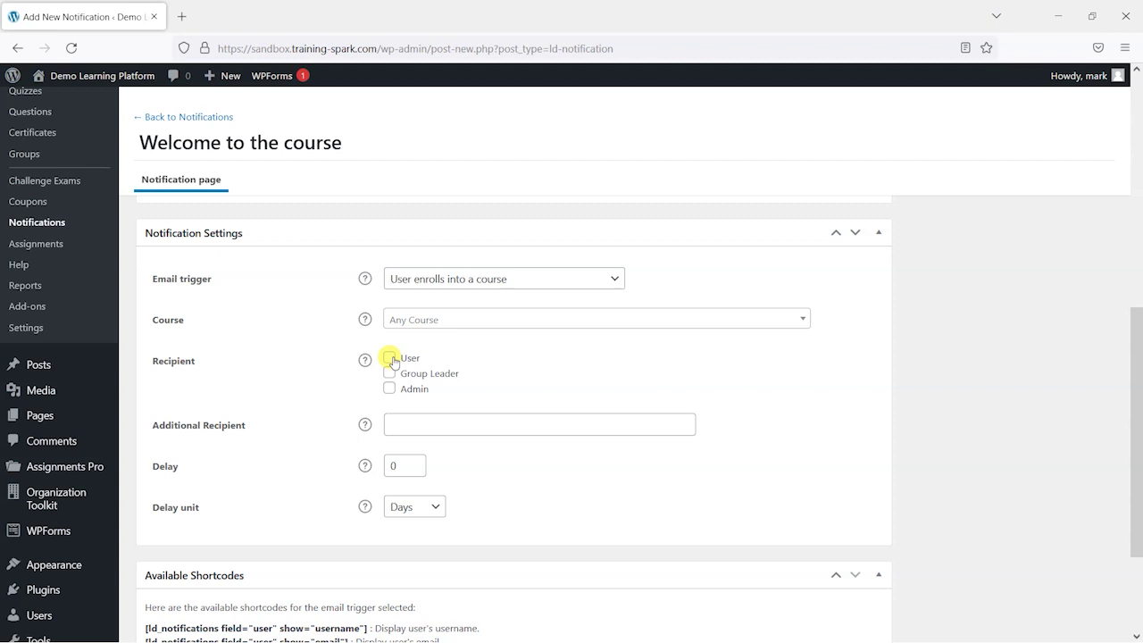
{"action": "left_click", "coordinate": [392, 359]}
{"action": "left_click", "coordinate": [402, 425]}
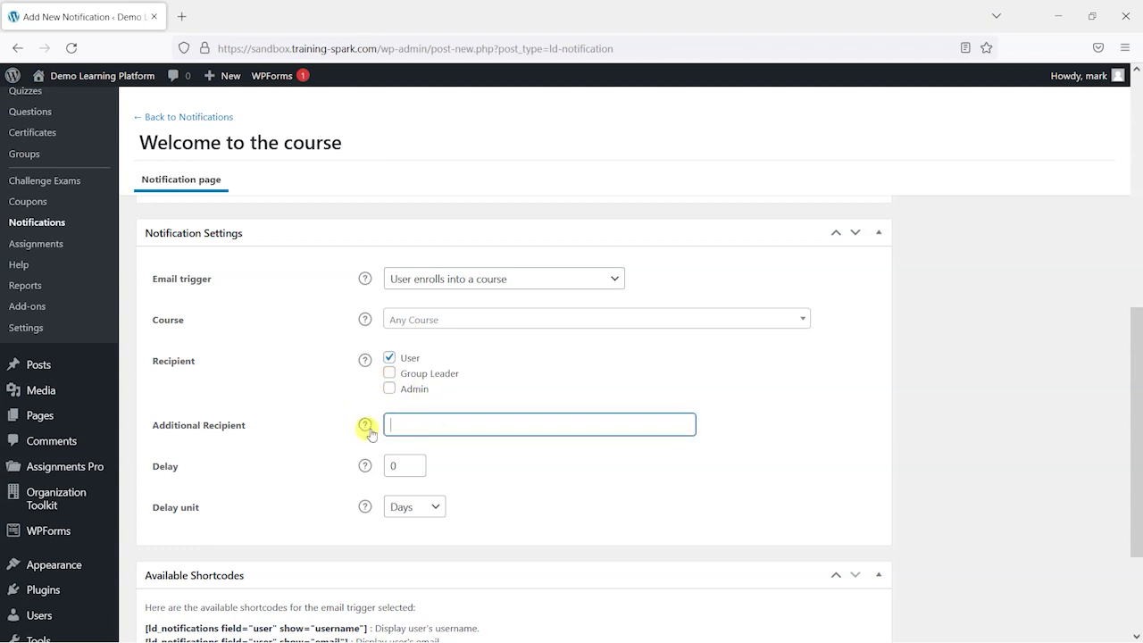
{"action": "left_click", "coordinate": [366, 426]}
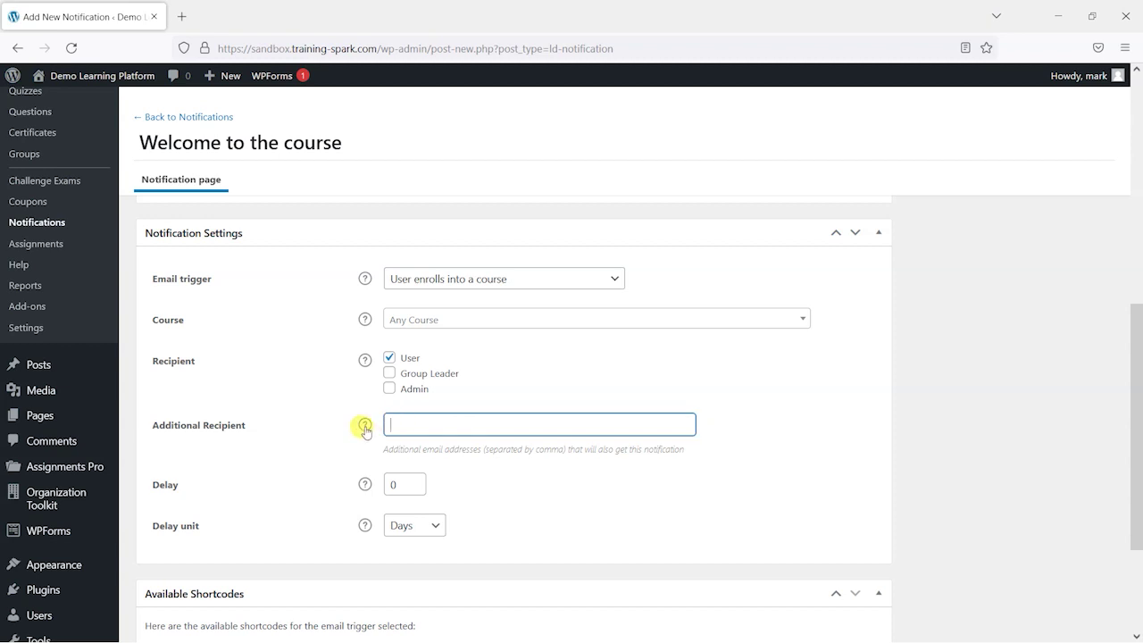
{"action": "left_click", "coordinate": [366, 426]}
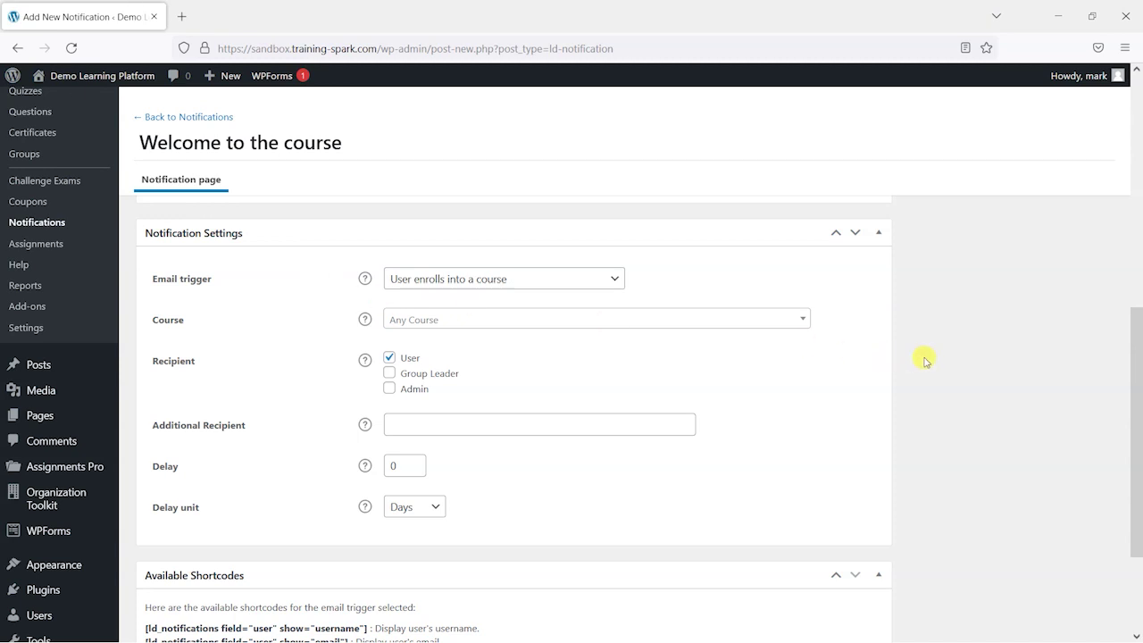
{"action": "scroll", "coordinate": [937, 371], "scroll_direction": "down", "scroll_amount": 3}
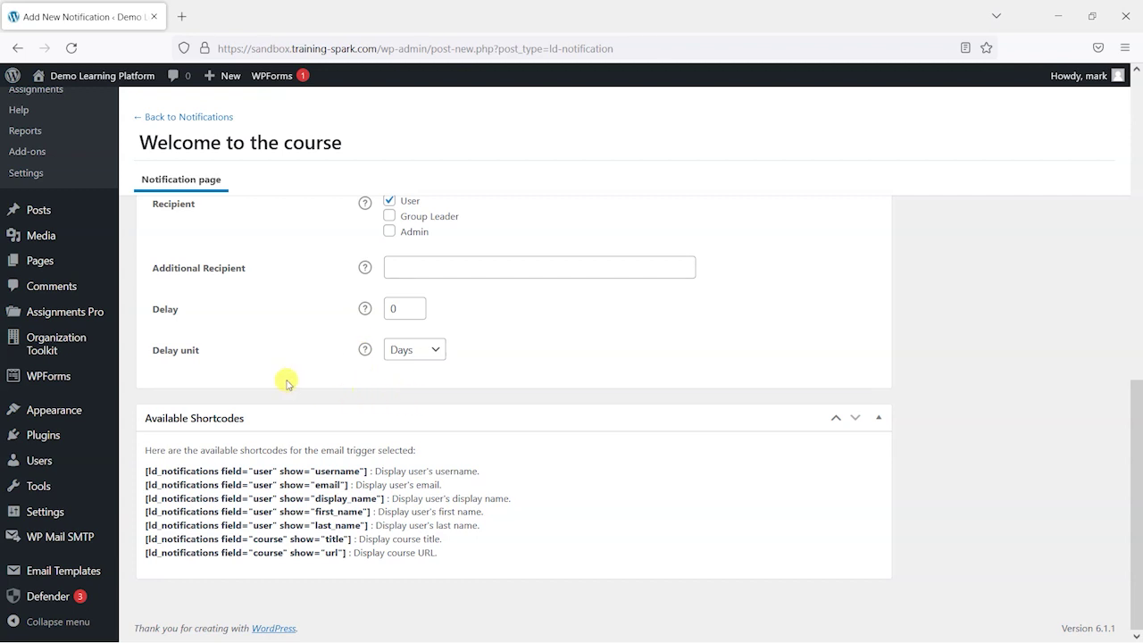
Step: Copy the first_name shortcode and paste it after 'Hi' in the greeting
{"action": "scroll", "coordinate": [267, 464], "scroll_direction": "up", "scroll_amount": 10}
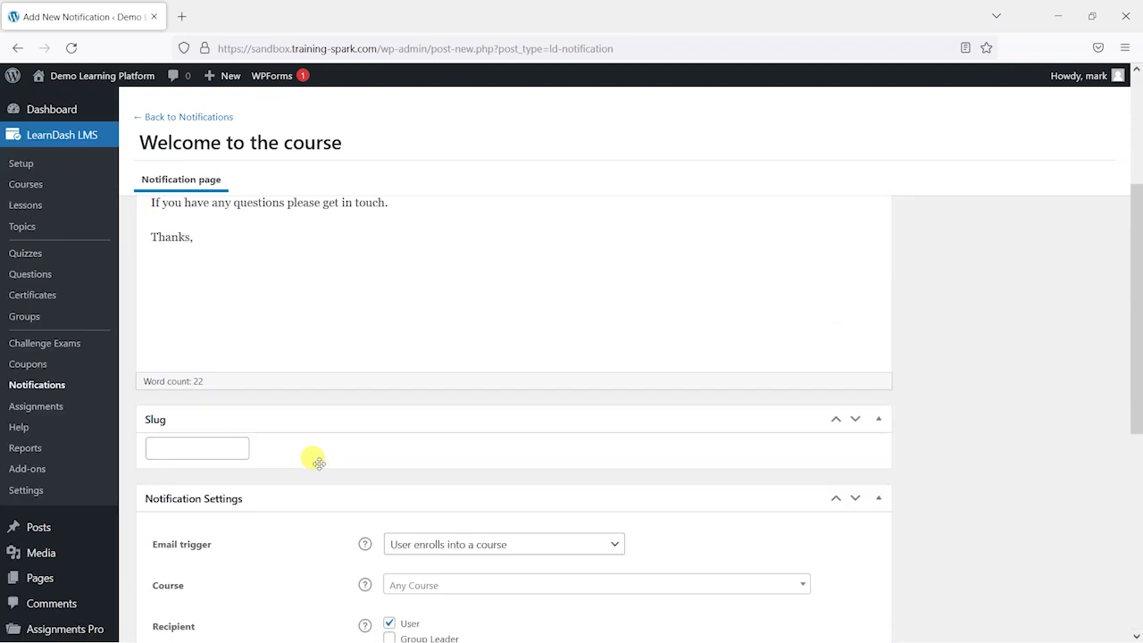
{"action": "scroll", "coordinate": [288, 386], "scroll_direction": "down", "scroll_amount": 10}
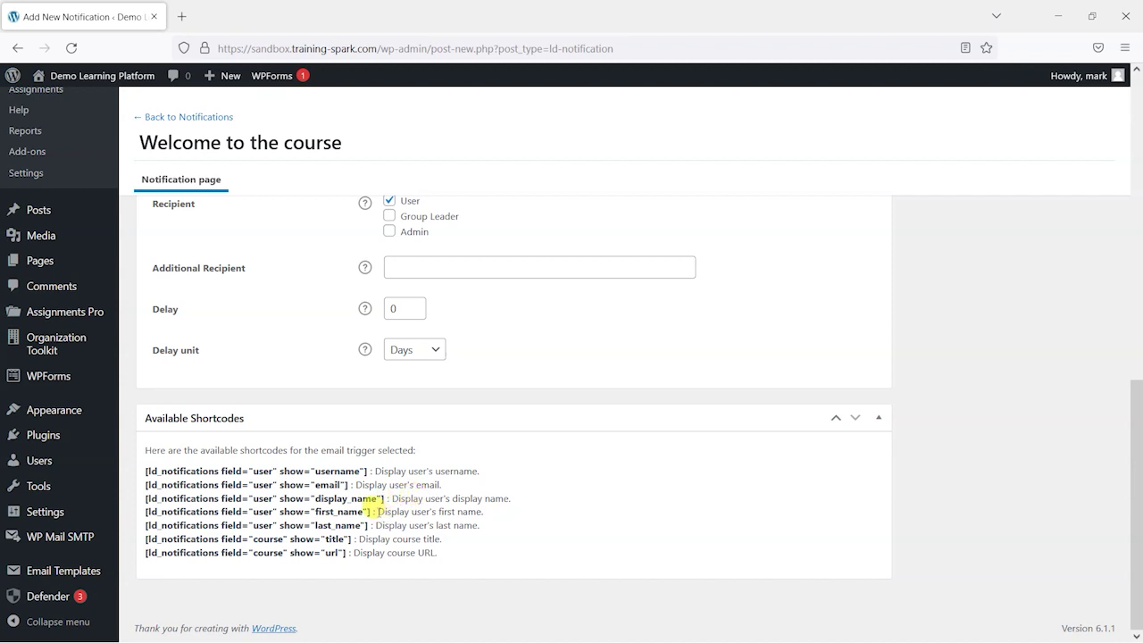
{"action": "left_click_drag", "start_coordinate": [371, 511], "coordinate": [146, 511]}
{"action": "key", "text": "ctrl+c"}
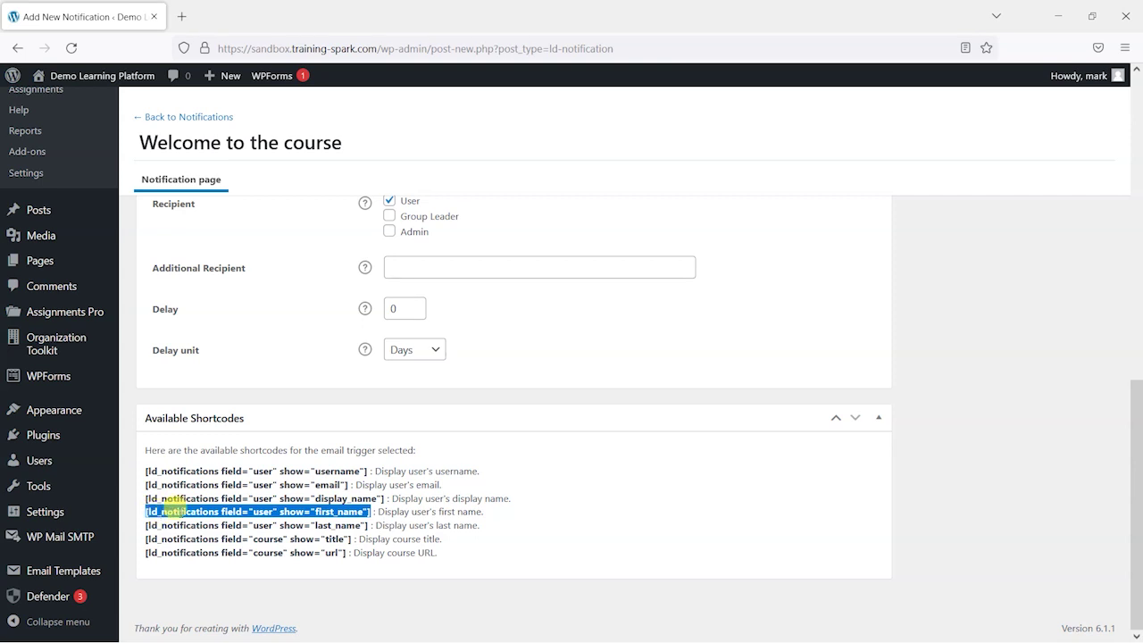
{"action": "scroll", "coordinate": [349, 510], "scroll_direction": "up", "scroll_amount": 10}
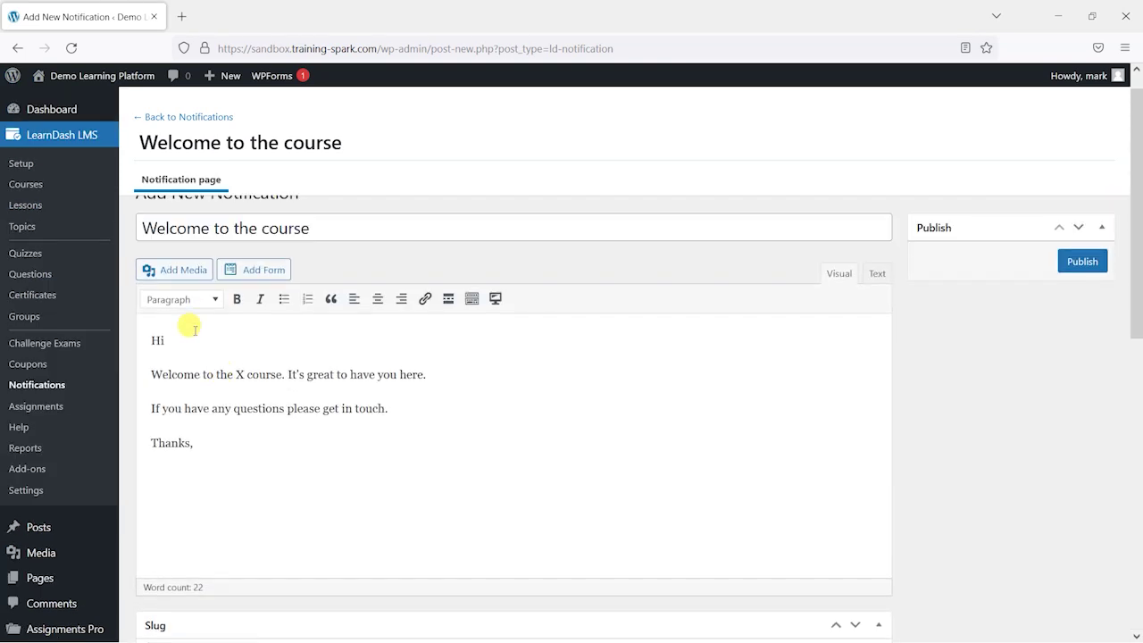
{"action": "left_click", "coordinate": [197, 338]}
{"action": "key", "text": "ctrl+v"}
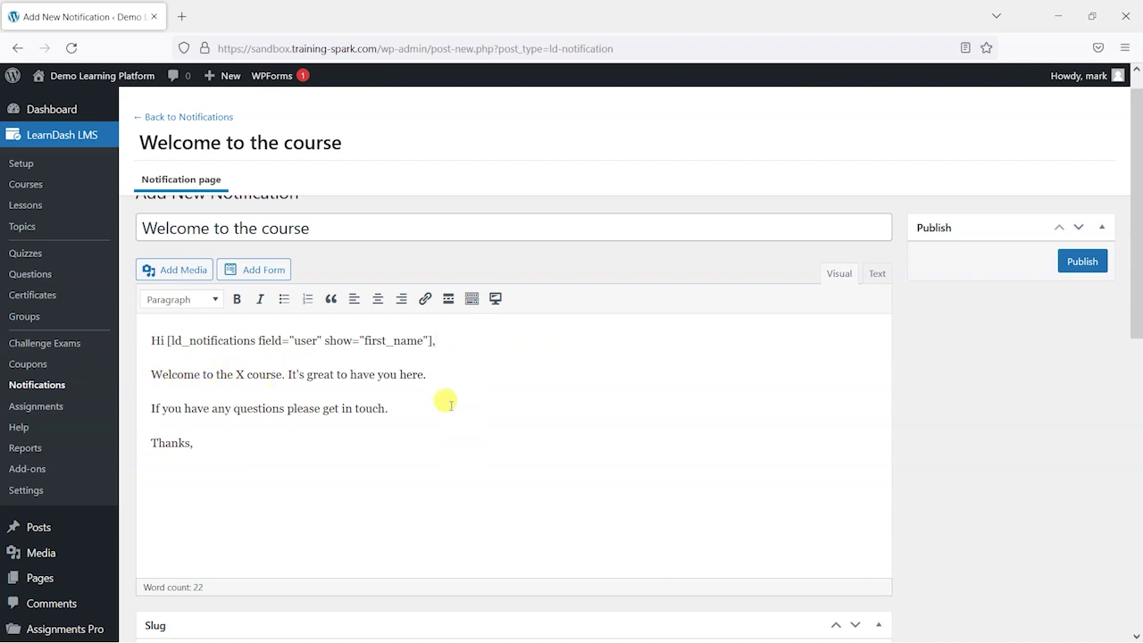
Step: Replace X with the course-title shortcode and publish the welcome notification
{"action": "scroll", "coordinate": [443, 401], "scroll_direction": "down", "scroll_amount": 10}
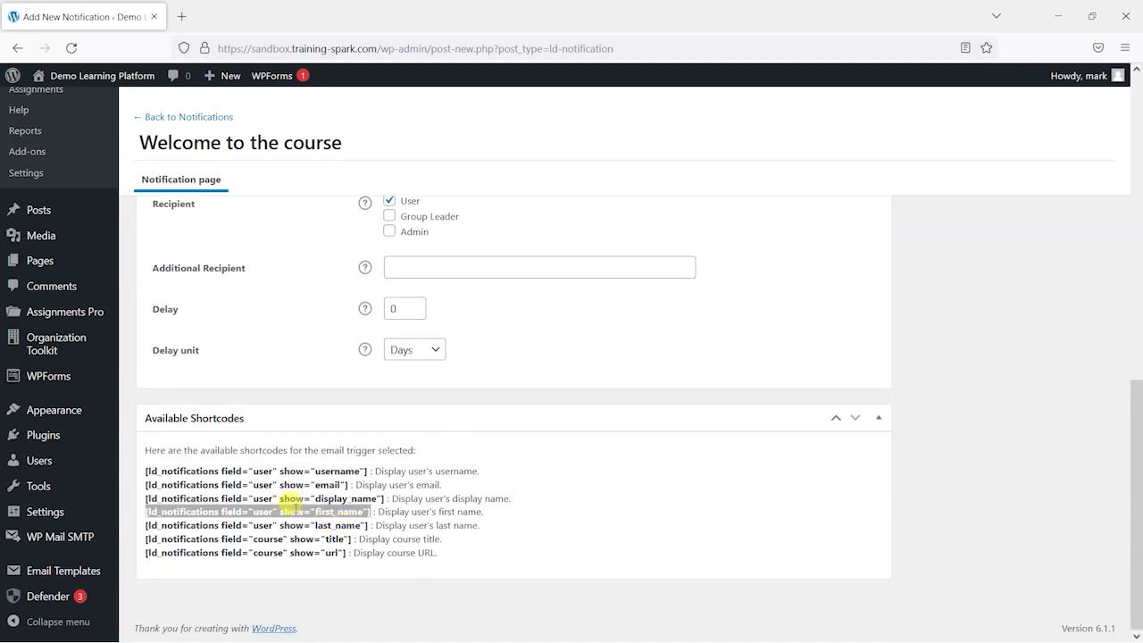
{"action": "left_click", "coordinate": [289, 510]}
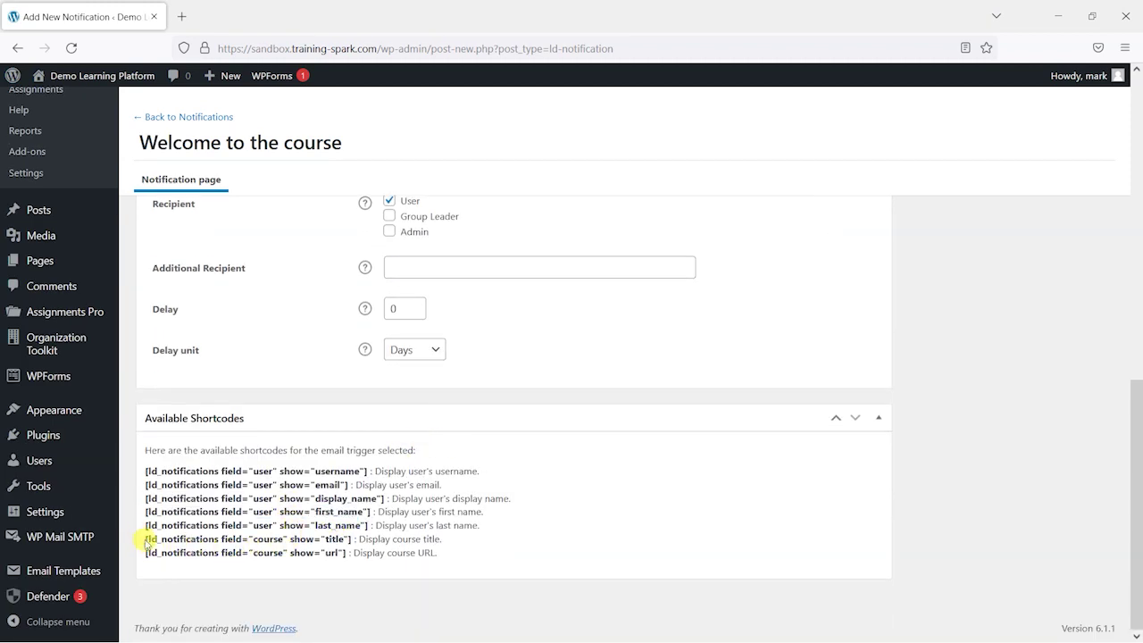
{"action": "mouse_move", "coordinate": [141, 537]}
{"action": "left_mouse_down"}
{"action": "mouse_move", "coordinate": [390, 533]}
{"action": "mouse_move", "coordinate": [134, 536]}
{"action": "left_mouse_up"}
{"action": "key", "text": "ctrl+c"}
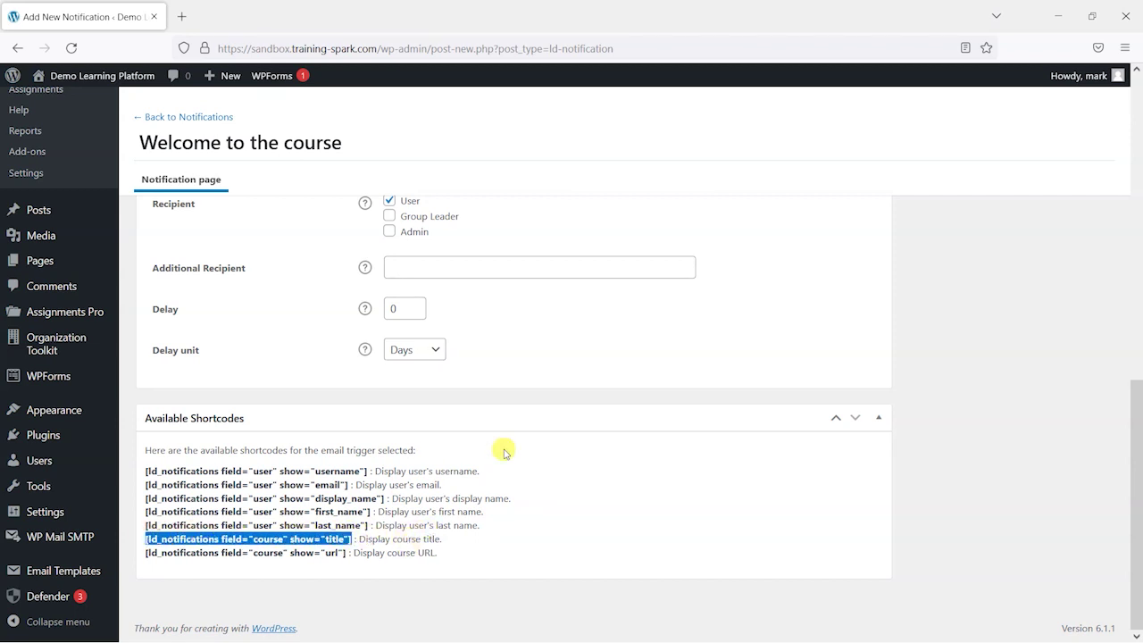
{"action": "scroll", "coordinate": [502, 449], "scroll_direction": "up", "scroll_amount": 4}
{"action": "scroll", "coordinate": [502, 449], "scroll_direction": "up", "scroll_amount": 5}
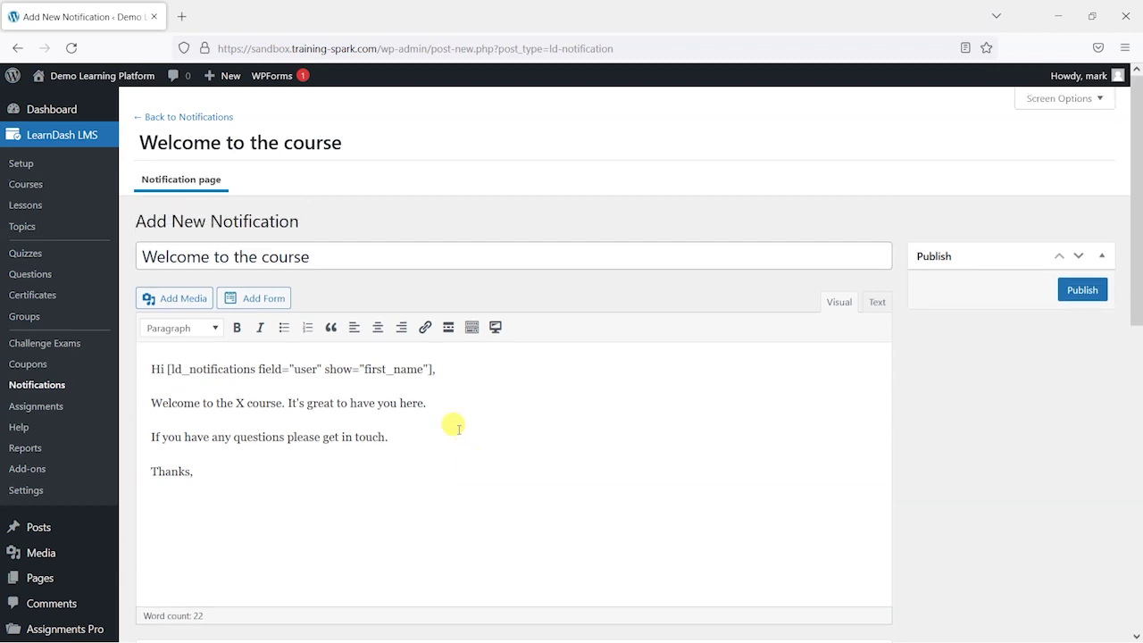
{"action": "key", "text": "ctrl+v"}
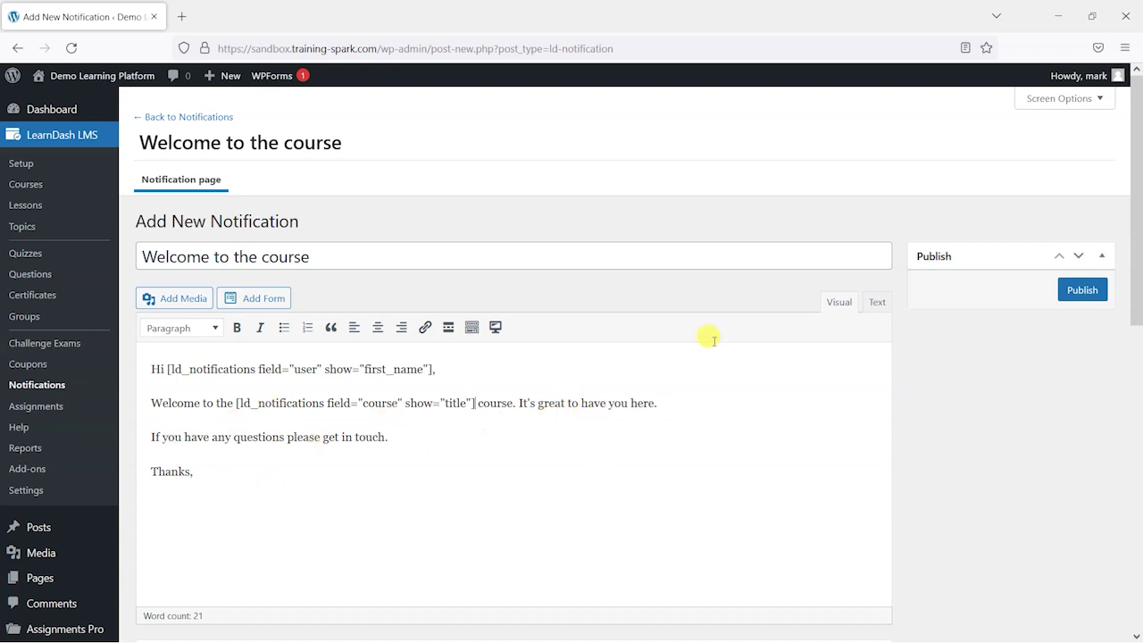
{"action": "left_click", "coordinate": [1079, 295]}
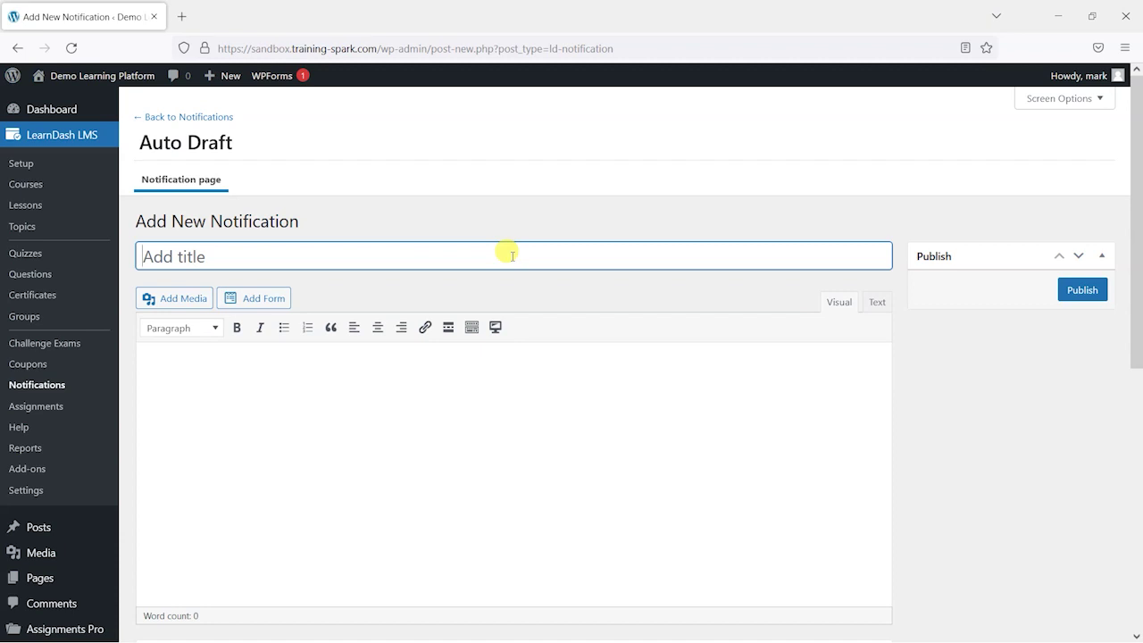
Step: Title the notification 'Congratulations on completing your course' and write the body with X placeholders
{"action": "type", "text": "Congratul"}
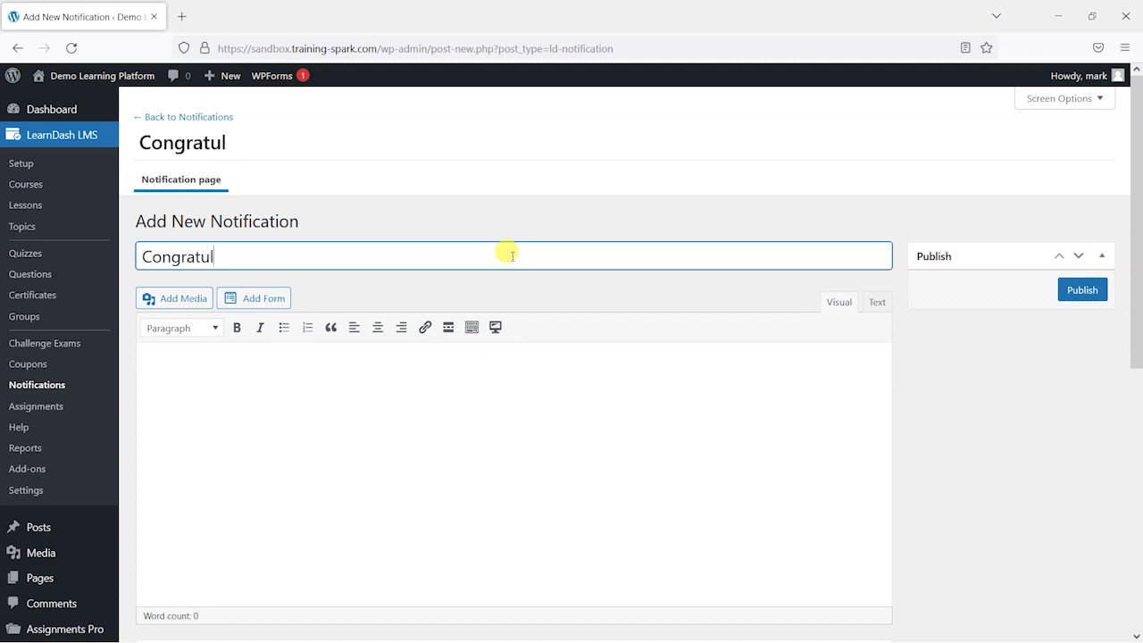
{"action": "type", "text": "ations on completing your course"}
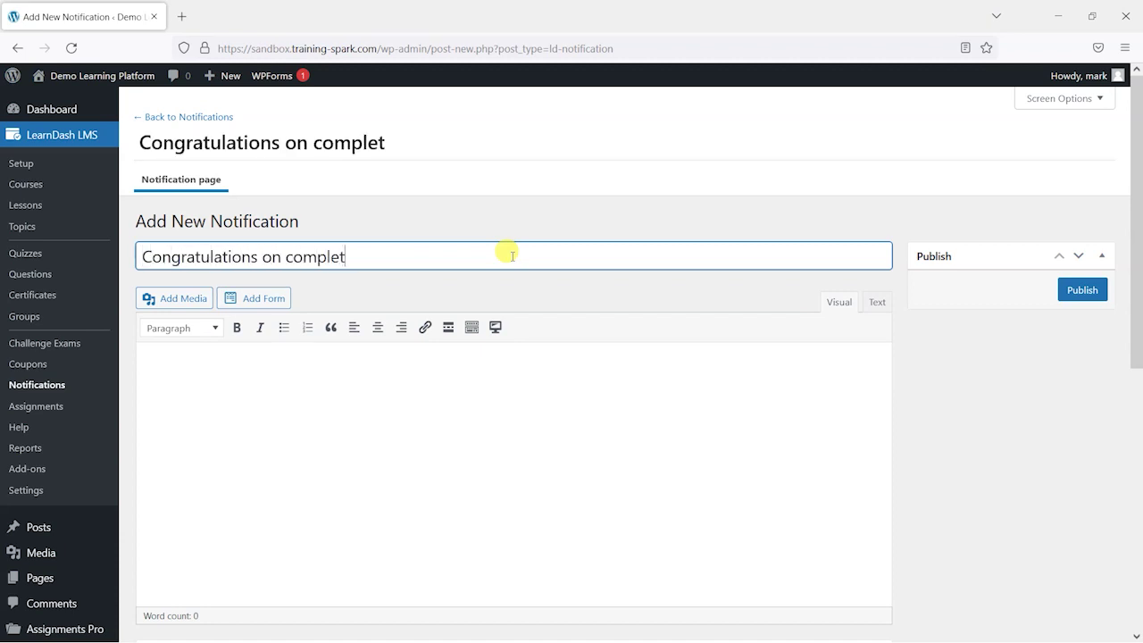
{"action": "left_click", "coordinate": [348, 399]}
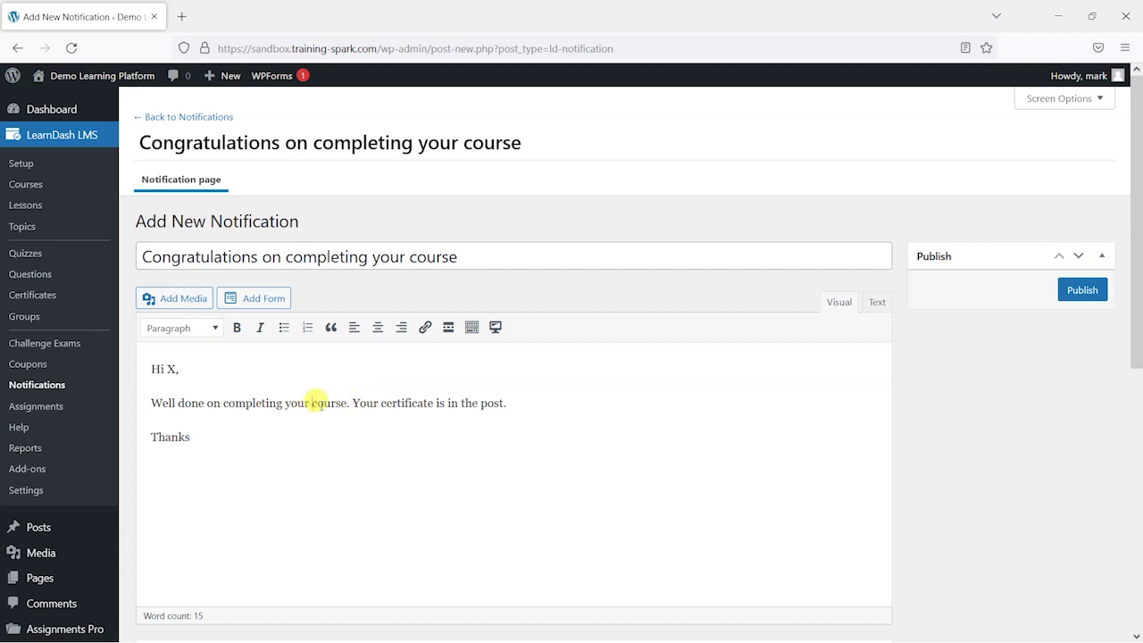
{"action": "left_click", "coordinate": [313, 403]}
{"action": "type", "text": "X"}
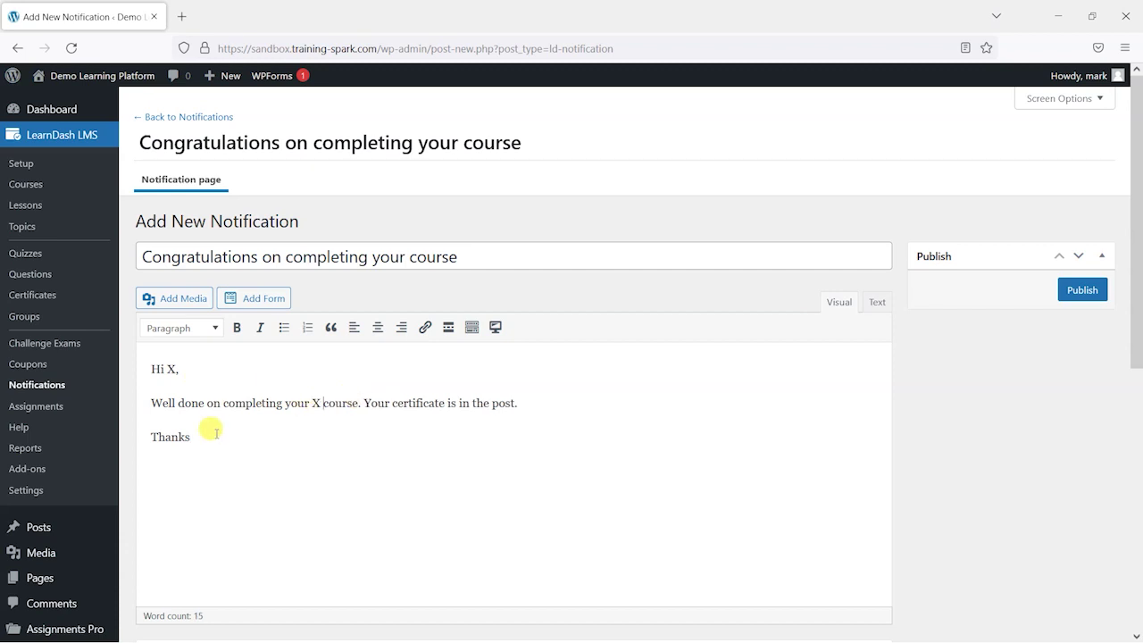
{"action": "scroll", "coordinate": [269, 390], "scroll_direction": "down", "scroll_amount": 5}
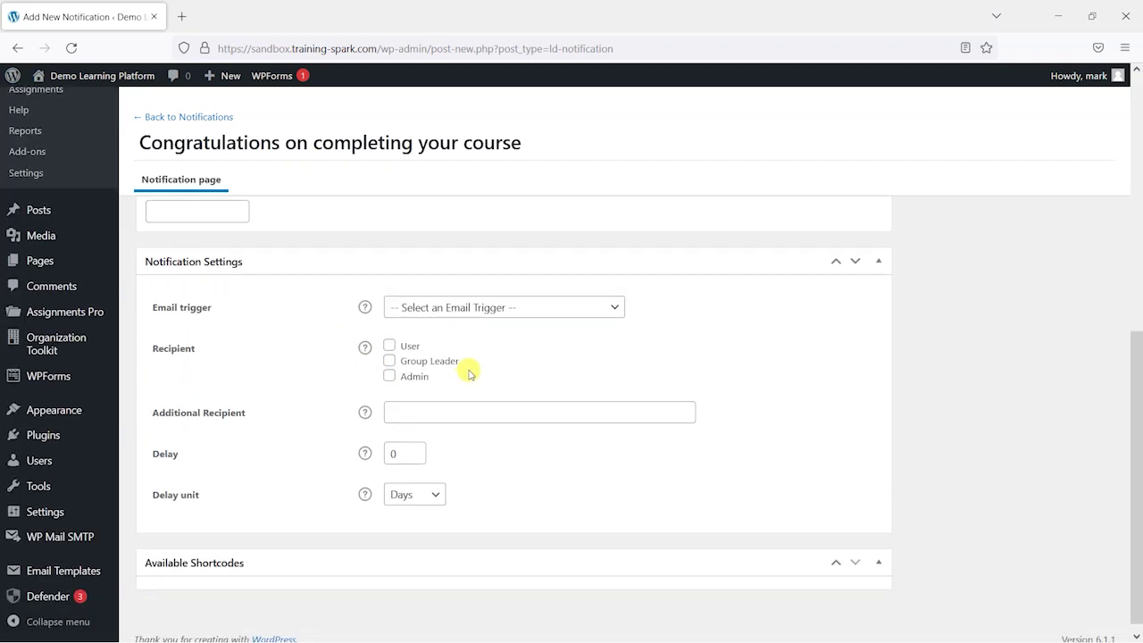
Step: Set the email trigger to 'User completes a course', keeping Any Course
{"action": "left_click", "coordinate": [485, 310]}
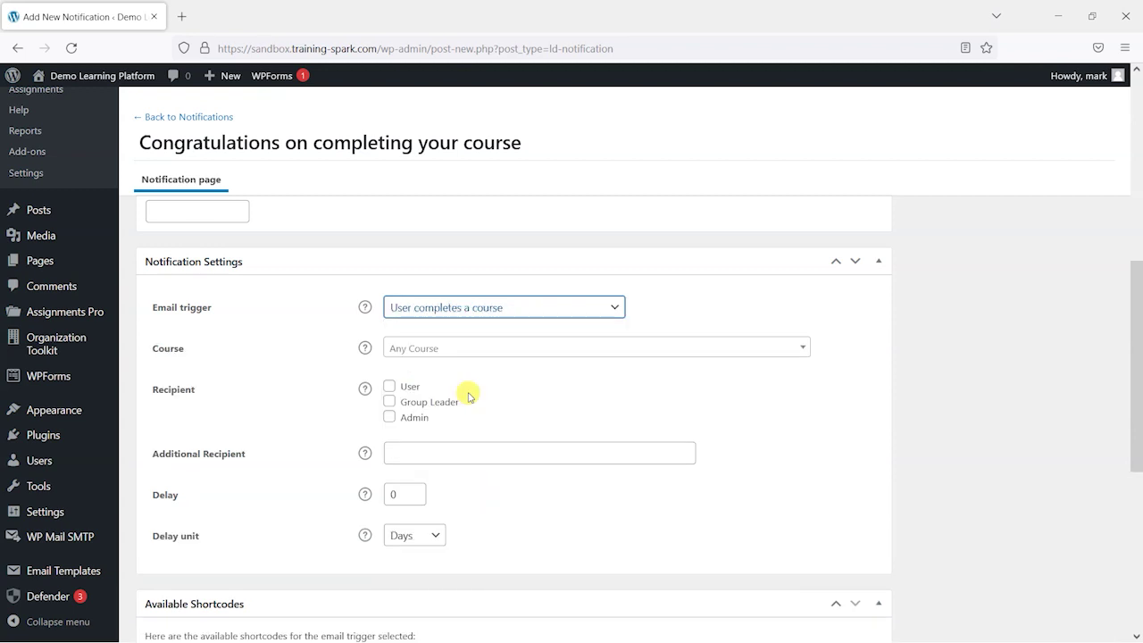
{"action": "left_click", "coordinate": [528, 349]}
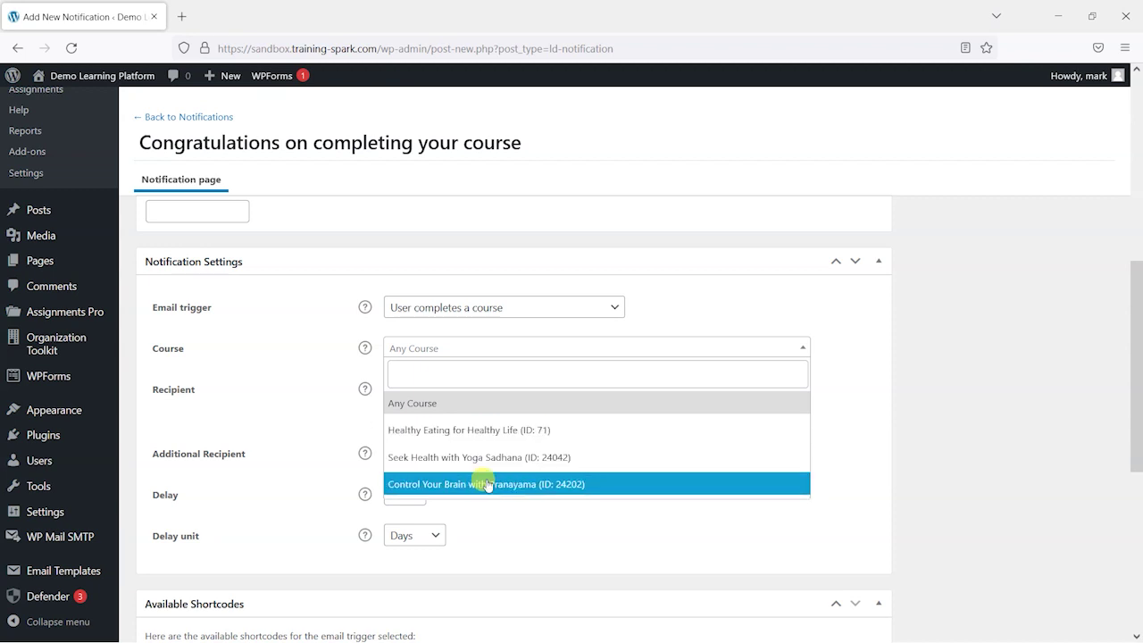
{"action": "left_click", "coordinate": [886, 359]}
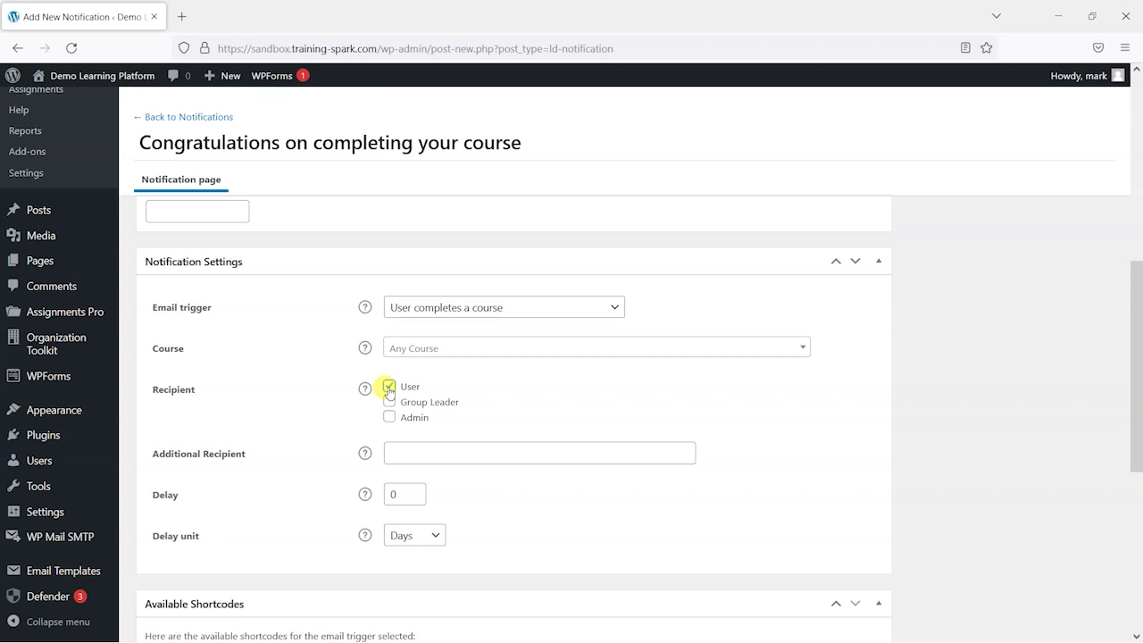
{"action": "scroll", "coordinate": [284, 418], "scroll_direction": "down", "scroll_amount": 4}
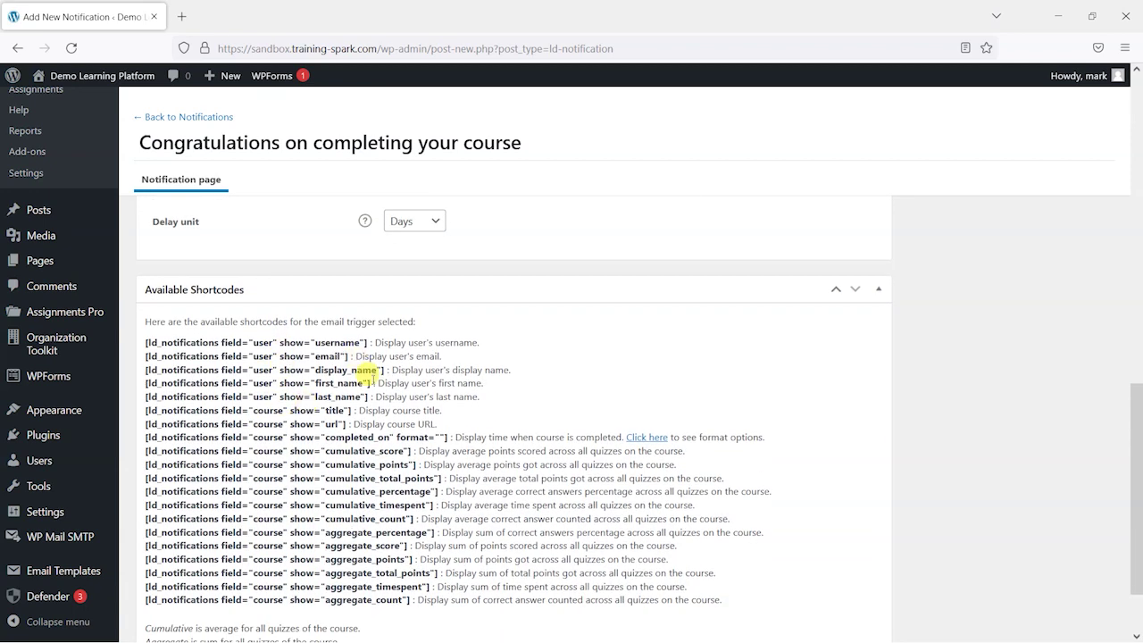
Step: Replace the X after 'Hi' with the first_name shortcode
{"action": "left_click_drag", "start_coordinate": [369, 381], "coordinate": [147, 382]}
{"action": "key", "text": "ctrl+c"}
{"action": "scroll", "coordinate": [313, 406], "scroll_direction": "up", "scroll_amount": 10}
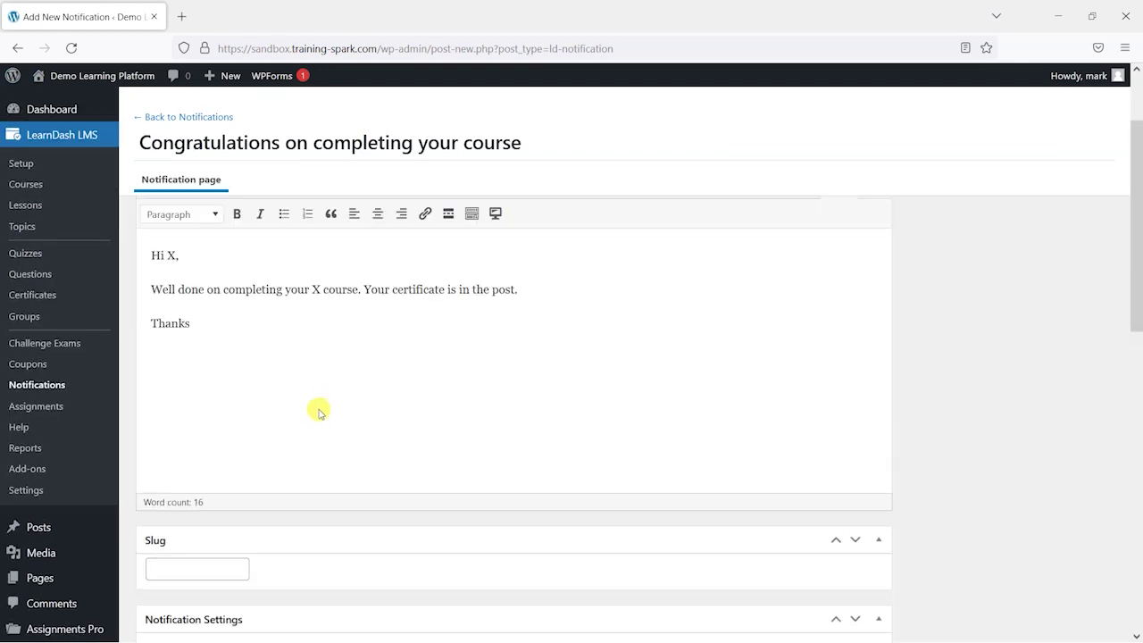
{"action": "double_click", "coordinate": [171, 369]}
{"action": "key", "text": "ctrl+v"}
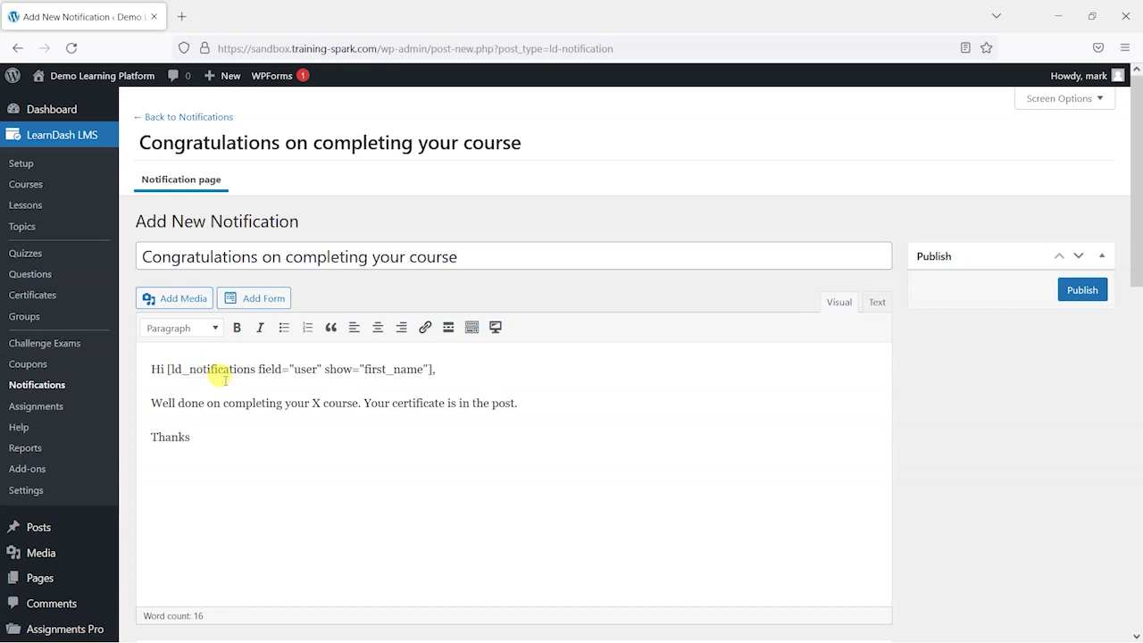
Step: Replace the X before 'course' with the course-title shortcode
{"action": "scroll", "coordinate": [390, 461], "scroll_direction": "down", "scroll_amount": 1}
{"action": "scroll", "coordinate": [389, 461], "scroll_direction": "down", "scroll_amount": 10}
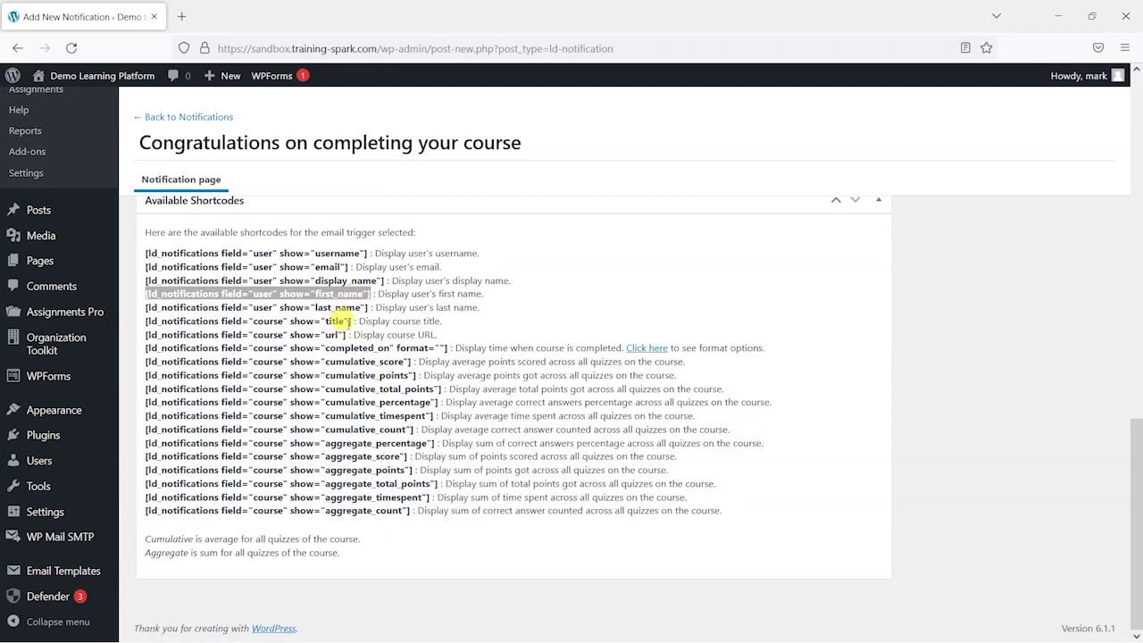
{"action": "left_click", "coordinate": [349, 320]}
{"action": "left_click_drag", "start_coordinate": [350, 320], "coordinate": [146, 322]}
{"action": "key", "text": "ctrl+c"}
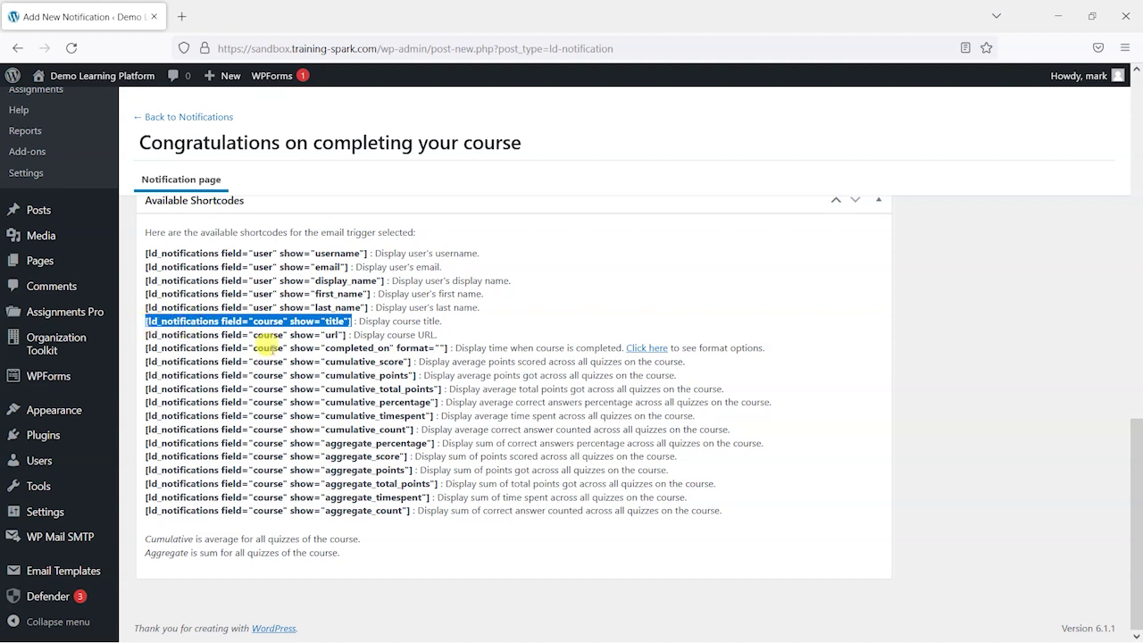
{"action": "scroll", "coordinate": [353, 411], "scroll_direction": "up", "scroll_amount": 5}
{"action": "scroll", "coordinate": [352, 410], "scroll_direction": "up", "scroll_amount": 5}
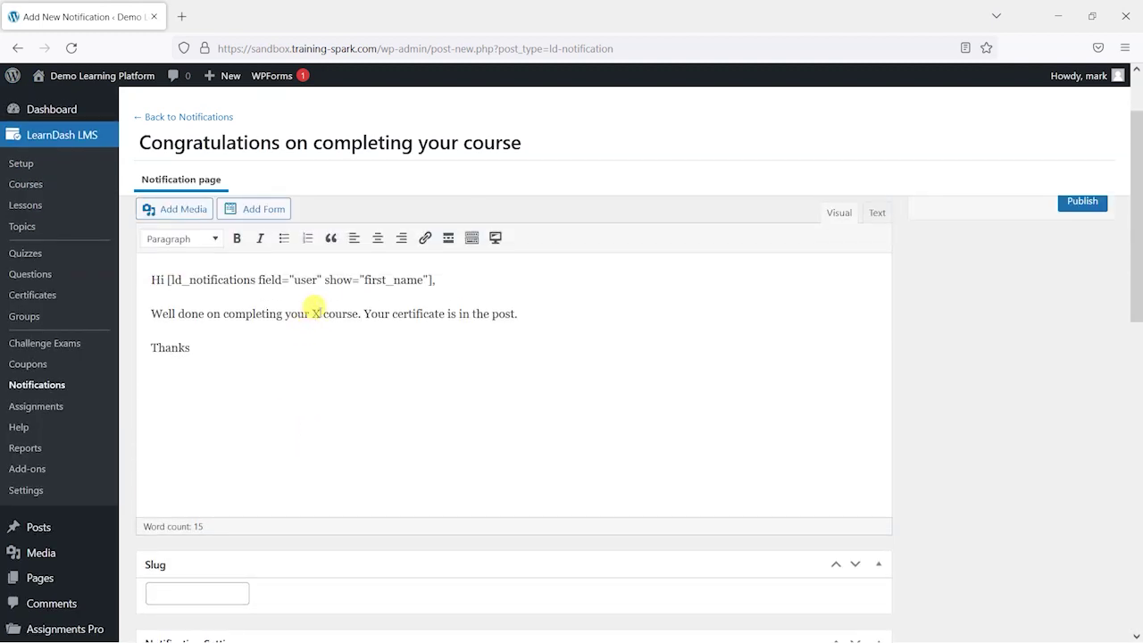
{"action": "double_click", "coordinate": [317, 313]}
{"action": "key", "text": "ctrl+v"}
{"action": "scroll", "coordinate": [415, 402], "scroll_direction": "down", "scroll_amount": 10}
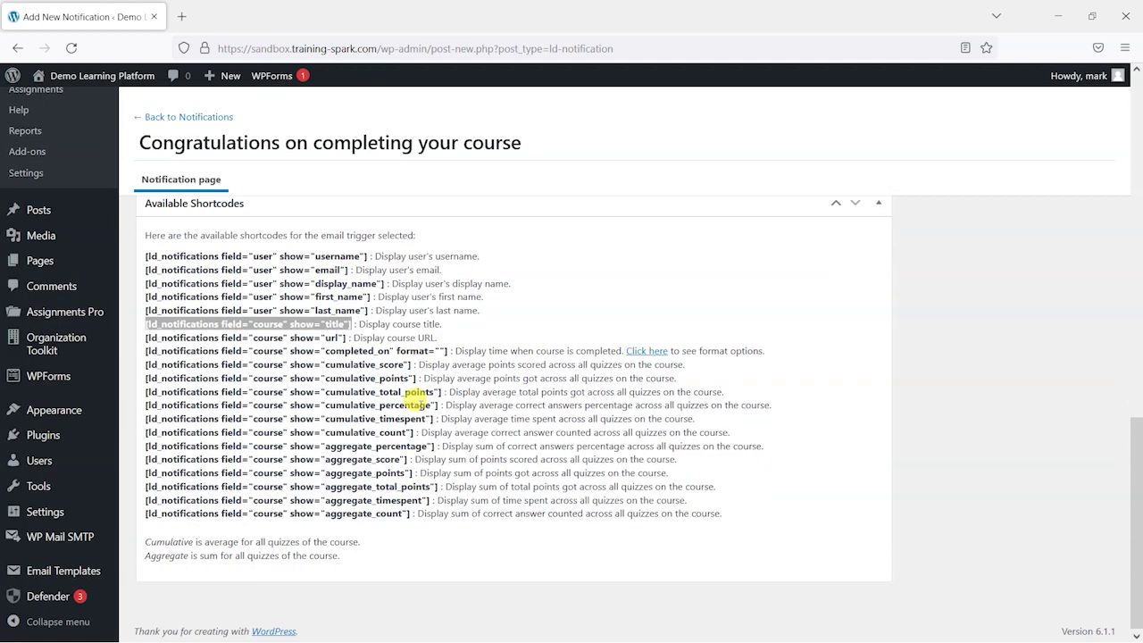
{"action": "left_click", "coordinate": [416, 369]}
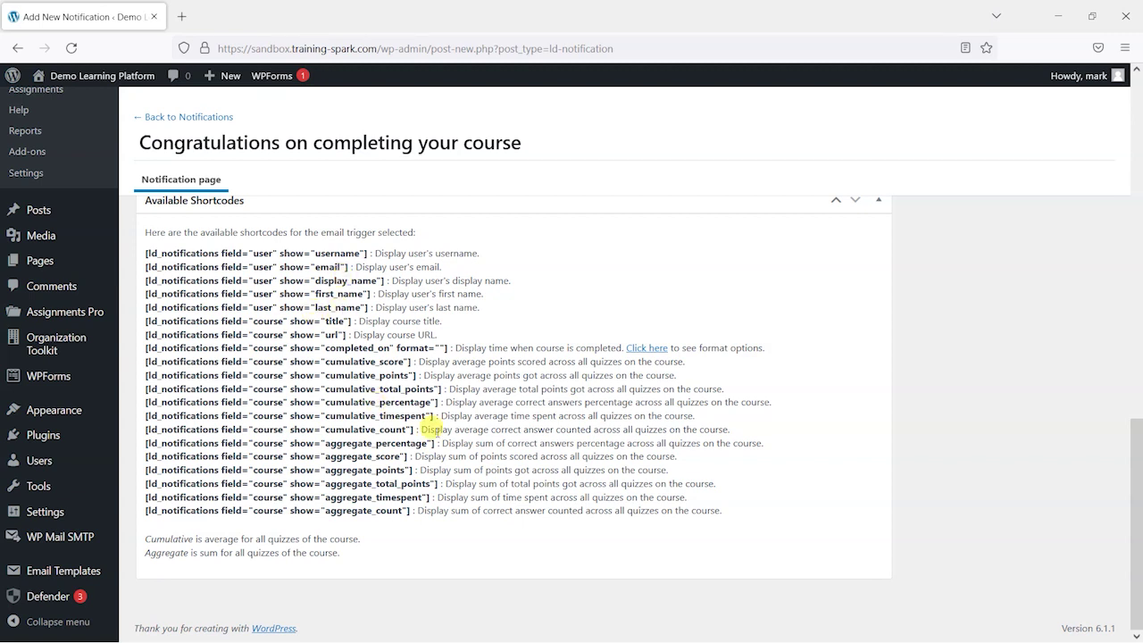
{"action": "scroll", "coordinate": [582, 443], "scroll_direction": "up", "scroll_amount": 10}
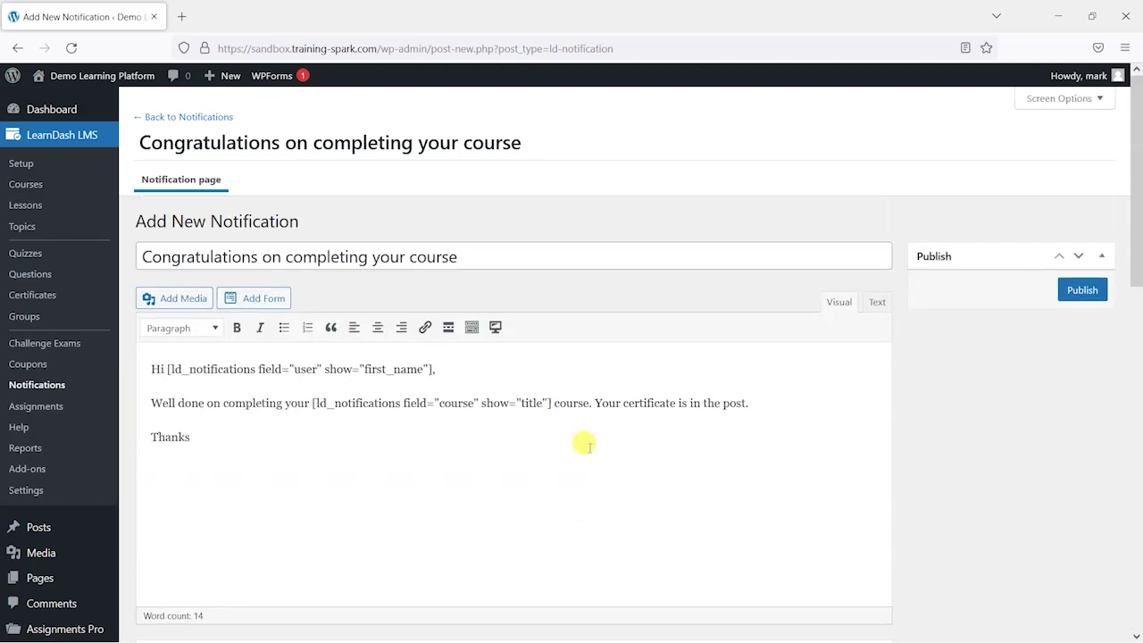
Step: Publish the course-completion notification
{"action": "left_click", "coordinate": [1081, 290]}
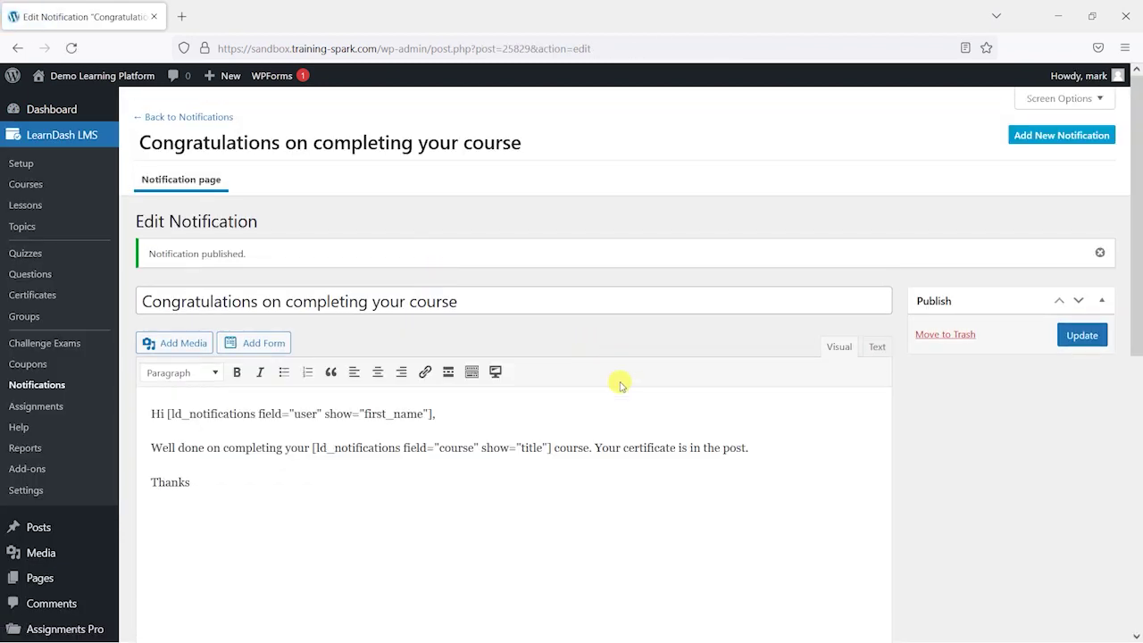
{"action": "scroll", "coordinate": [620, 383], "scroll_direction": "down", "scroll_amount": 8}
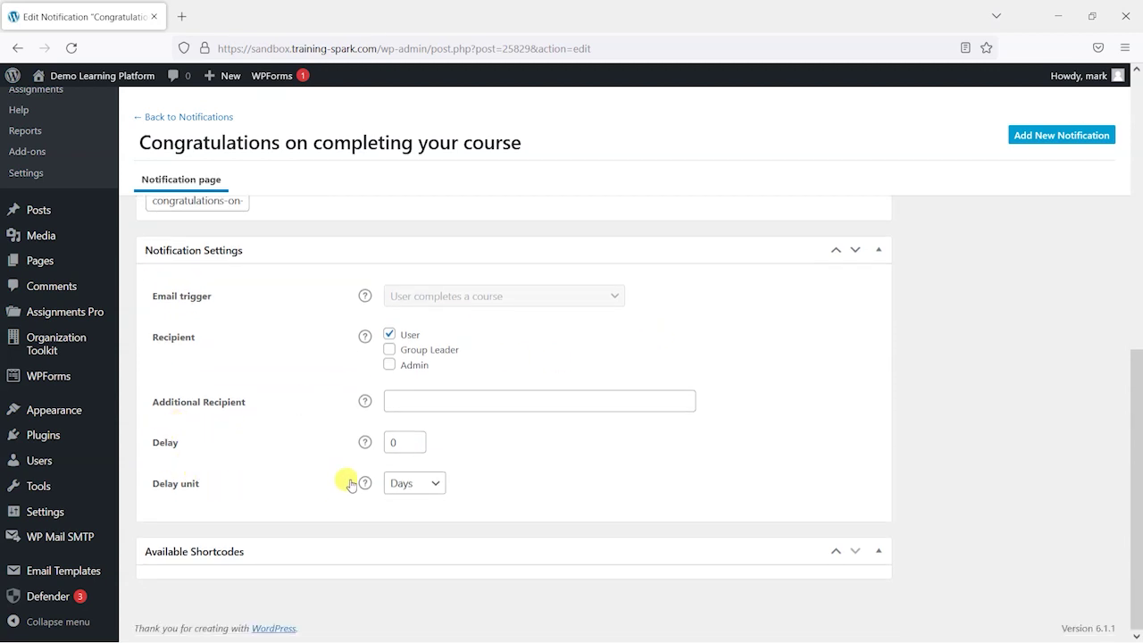
{"action": "scroll", "coordinate": [503, 452], "scroll_direction": "up", "scroll_amount": 1}
Step: Go back to the Notifications list and start a new blank notification
{"action": "scroll", "coordinate": [502, 453], "scroll_direction": "up", "scroll_amount": 8}
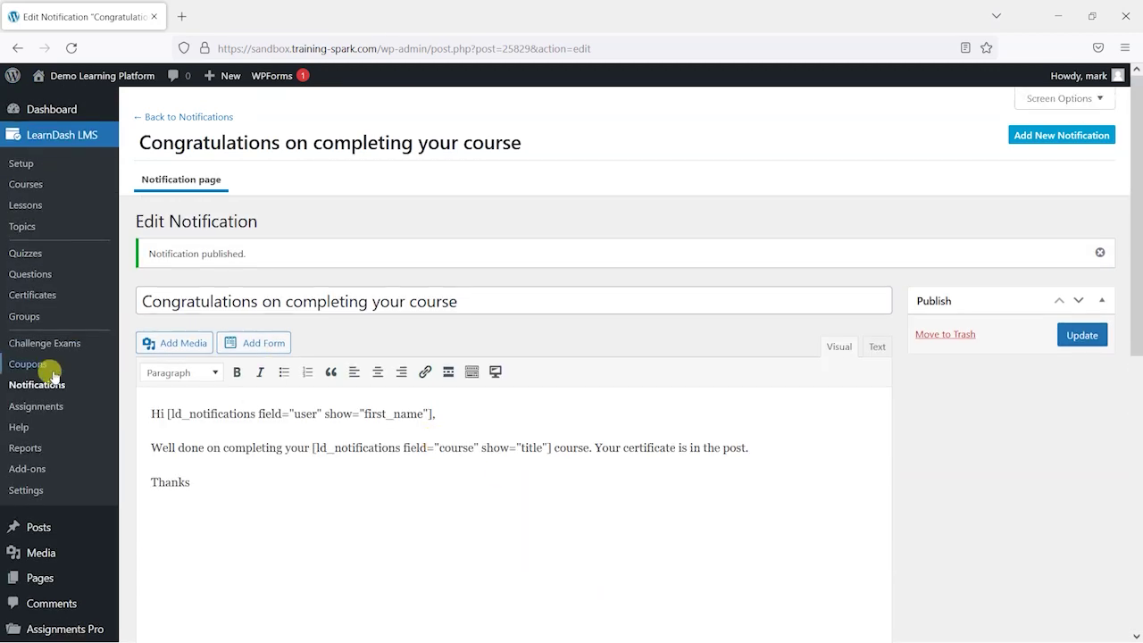
{"action": "left_click", "coordinate": [49, 387]}
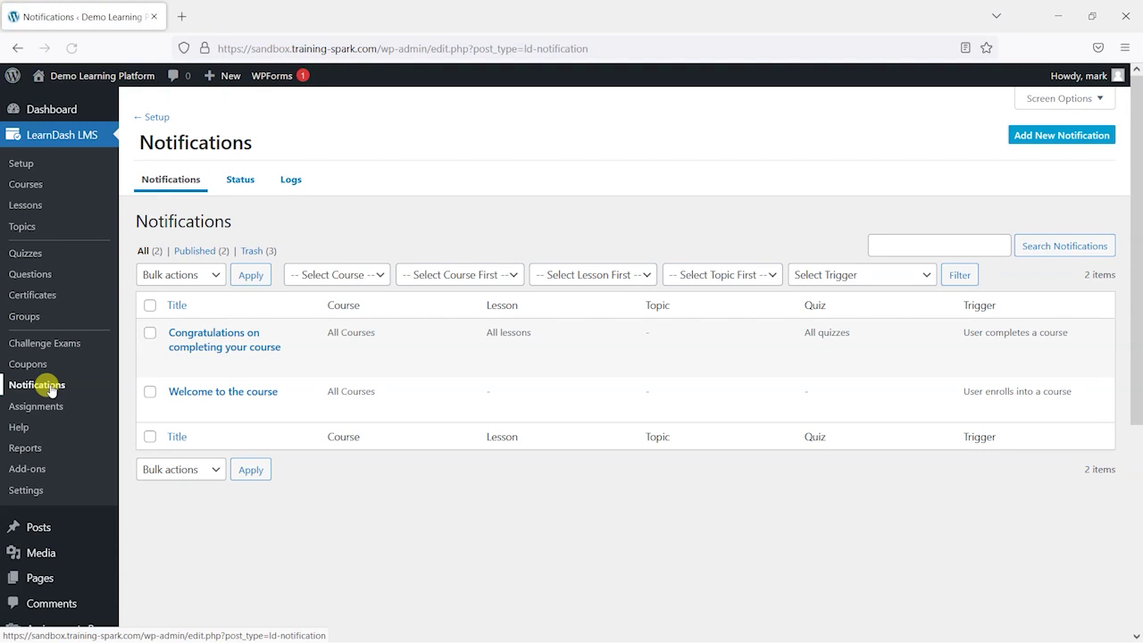
{"action": "left_click", "coordinate": [1090, 142]}
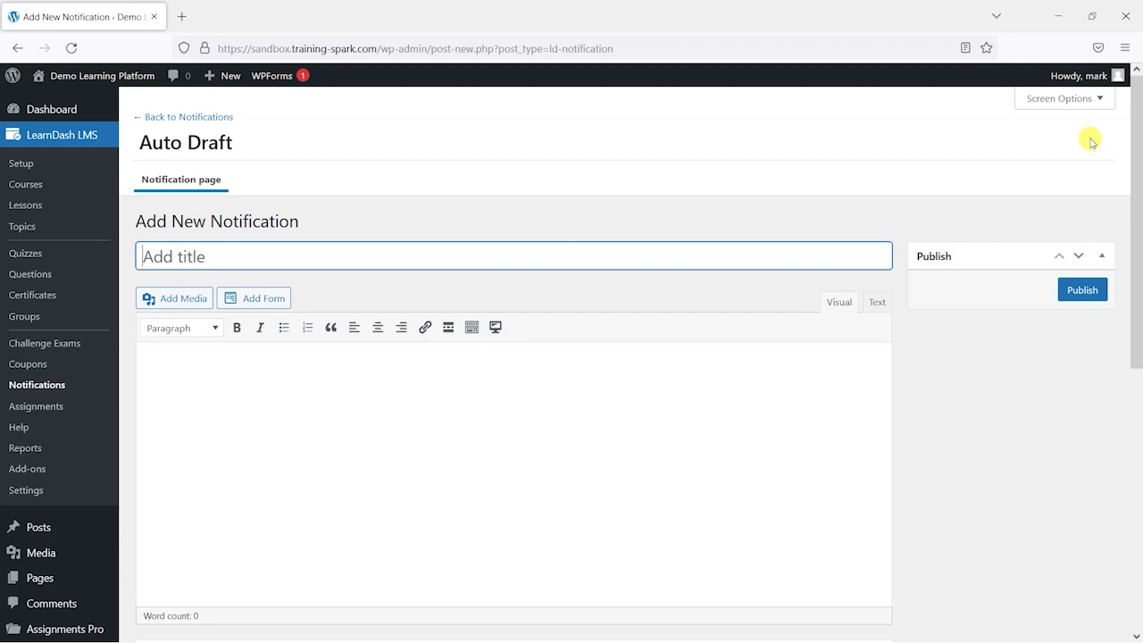
Step: Title the notification 'We'd like to hear your thoughts' and write the feedback message body
{"action": "type", "text": "We'd like to"}
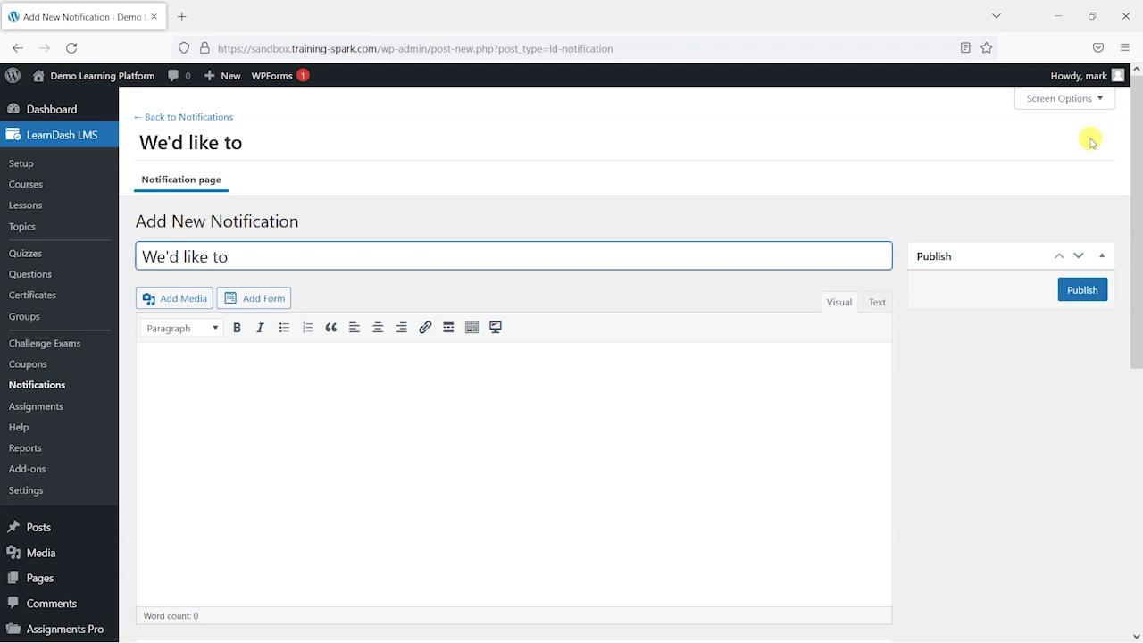
{"action": "type", "text": " hear your thoughts"}
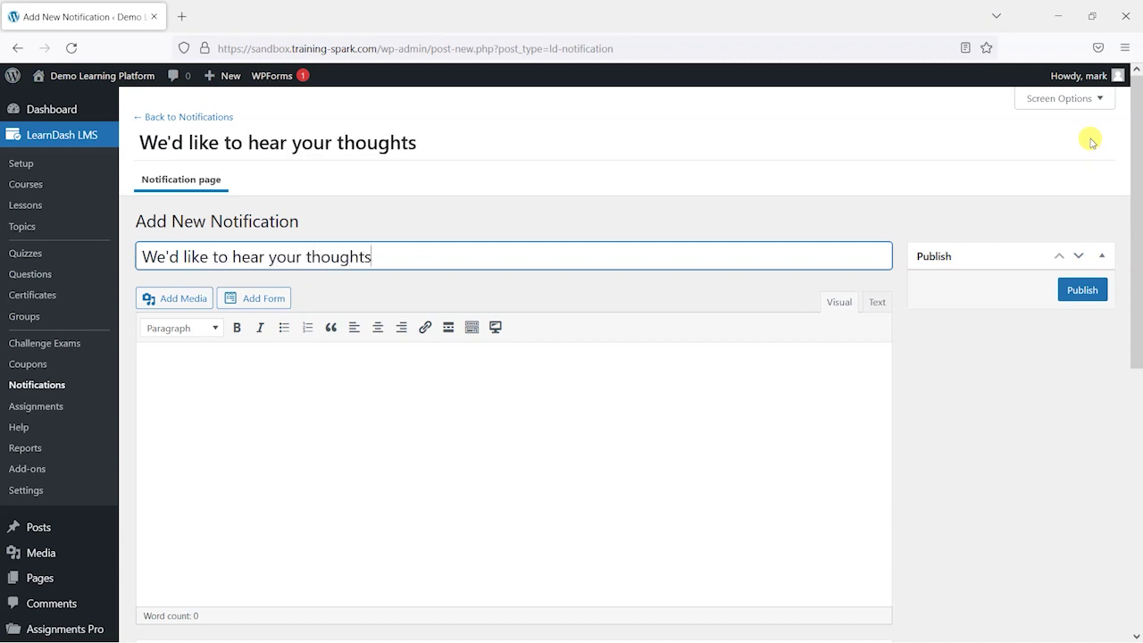
{"action": "key", "text": "Tab"}
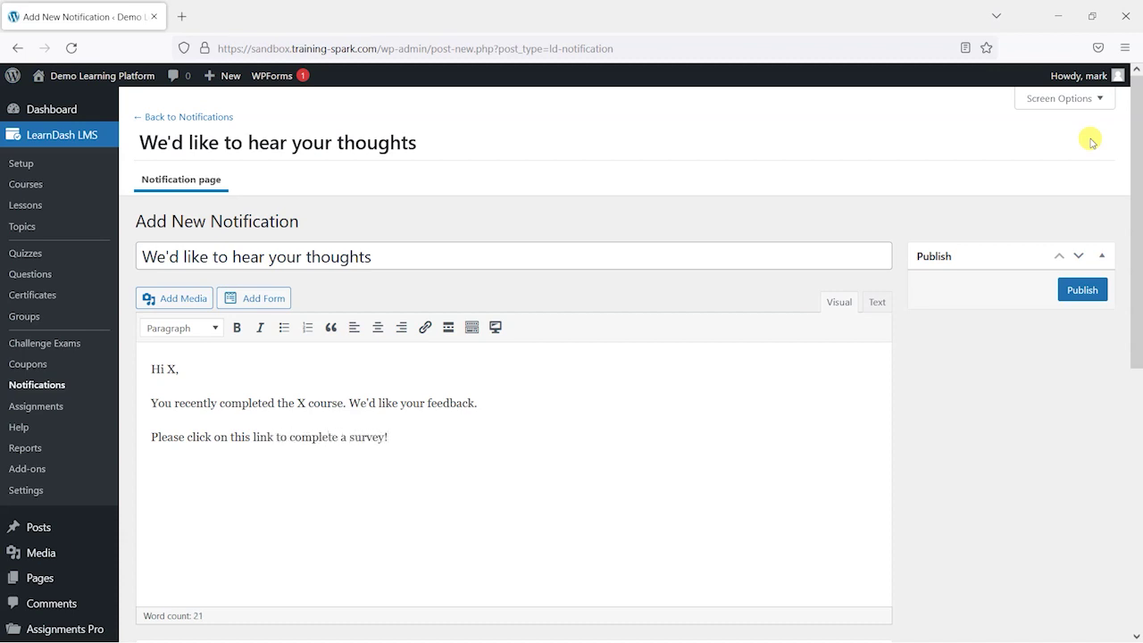
{"action": "type", "text": "s"}
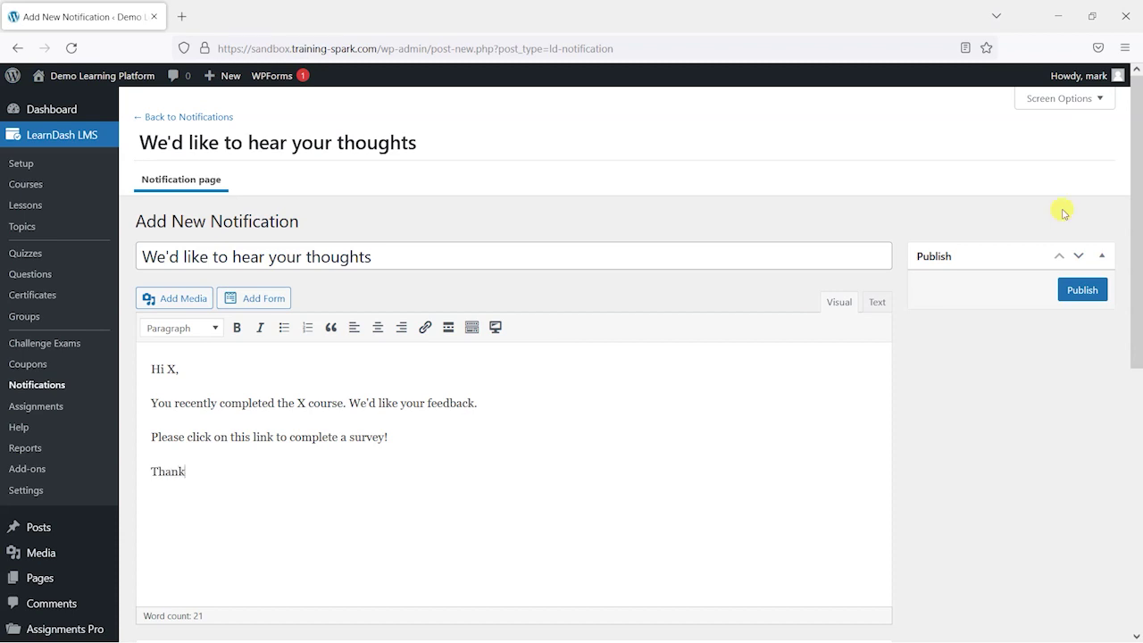
Step: Link the survey sentence to the placeholder URL #
{"action": "left_click_drag", "start_coordinate": [398, 441], "coordinate": [140, 428]}
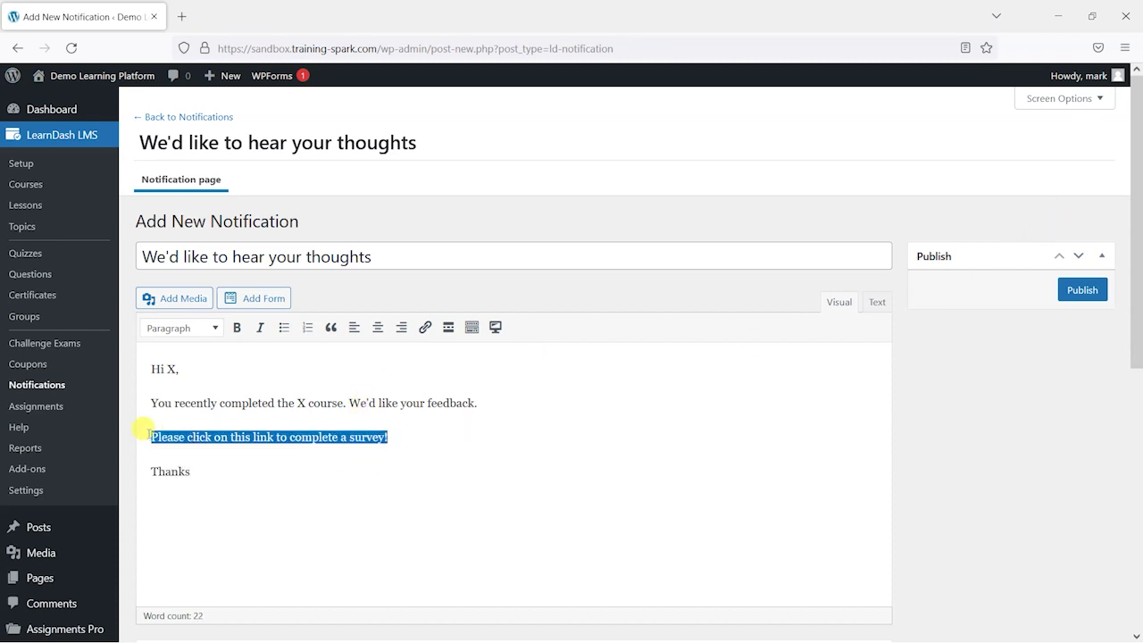
{"action": "left_click", "coordinate": [425, 327]}
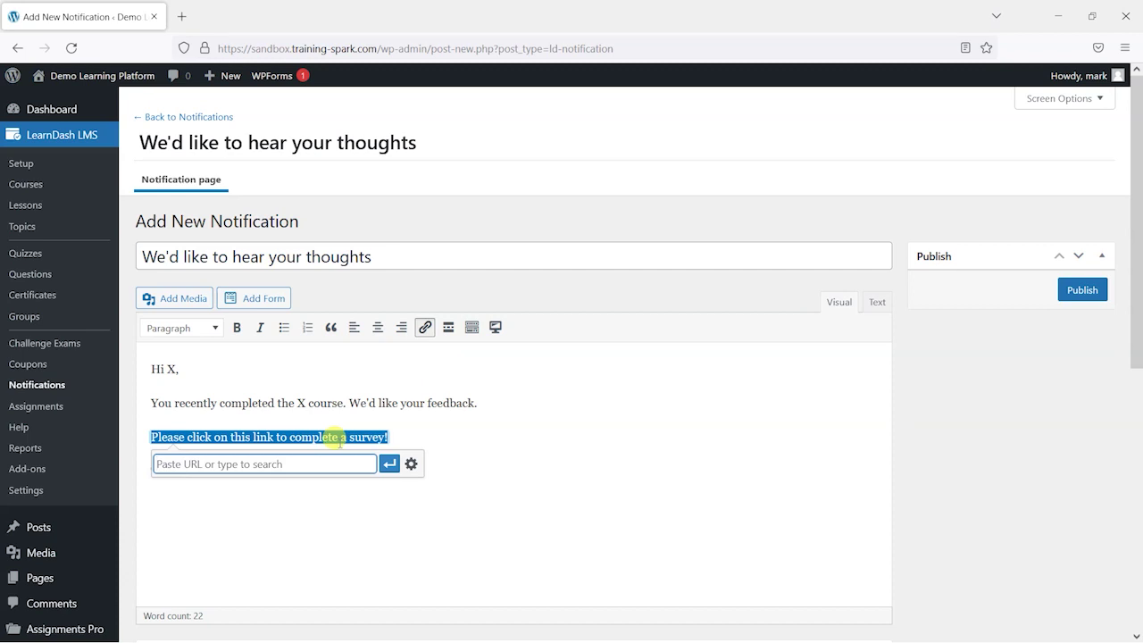
{"action": "type", "text": "#"}
{"action": "left_click", "coordinate": [389, 463]}
{"action": "left_click", "coordinate": [406, 500]}
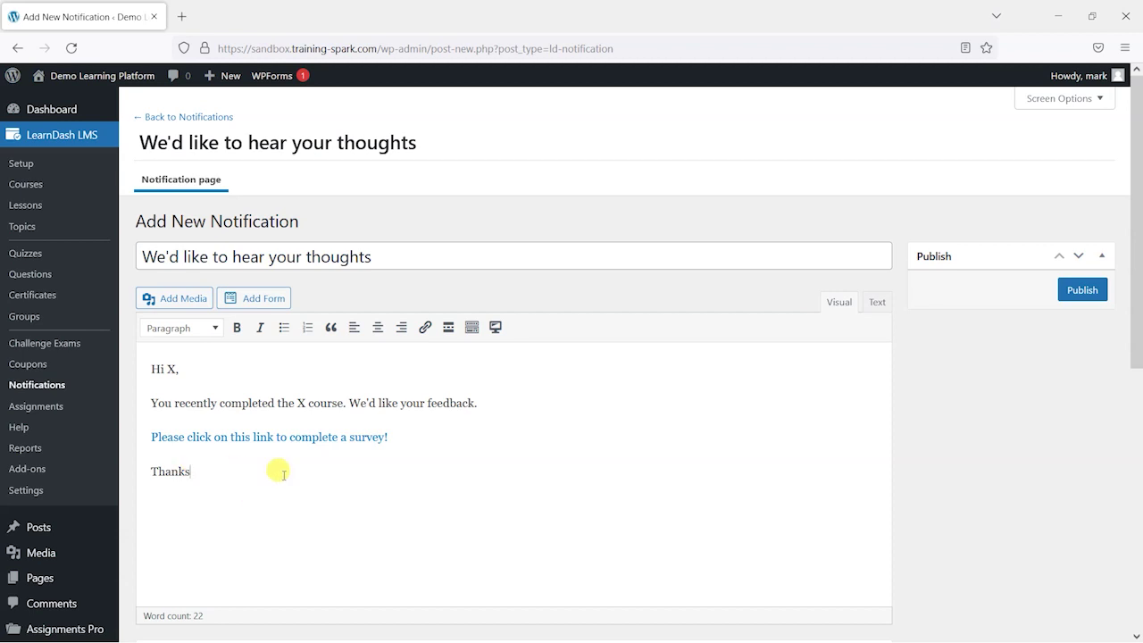
Step: Set the email trigger to 'User completes a course'
{"action": "scroll", "coordinate": [585, 417], "scroll_direction": "down", "scroll_amount": 3}
{"action": "scroll", "coordinate": [500, 409], "scroll_direction": "up", "scroll_amount": 5}
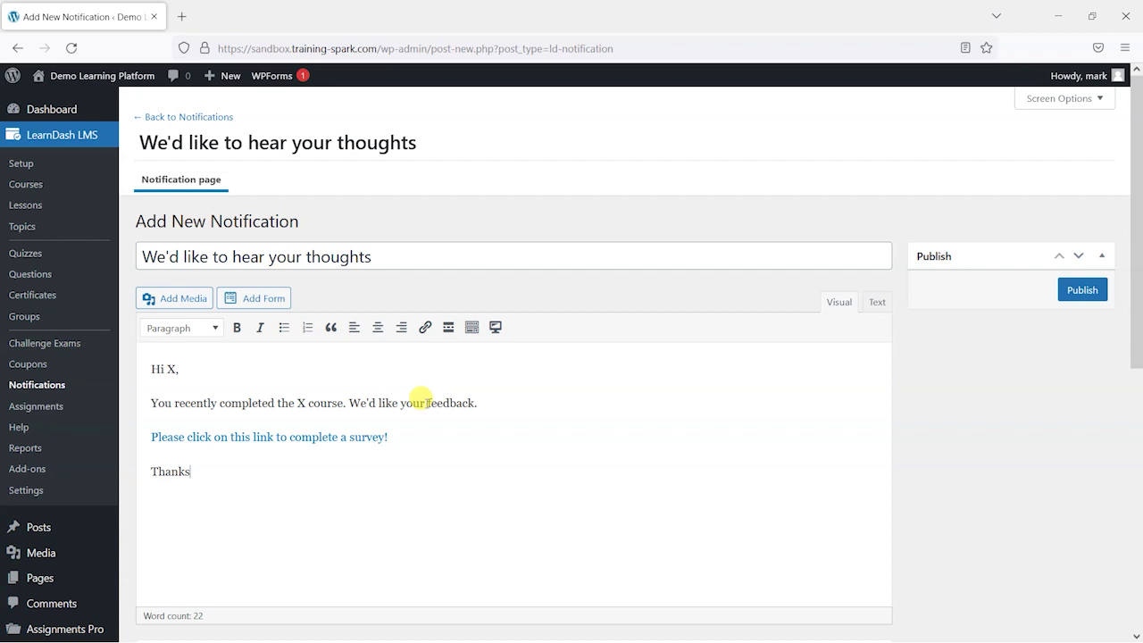
{"action": "scroll", "coordinate": [306, 438], "scroll_direction": "down", "scroll_amount": 10}
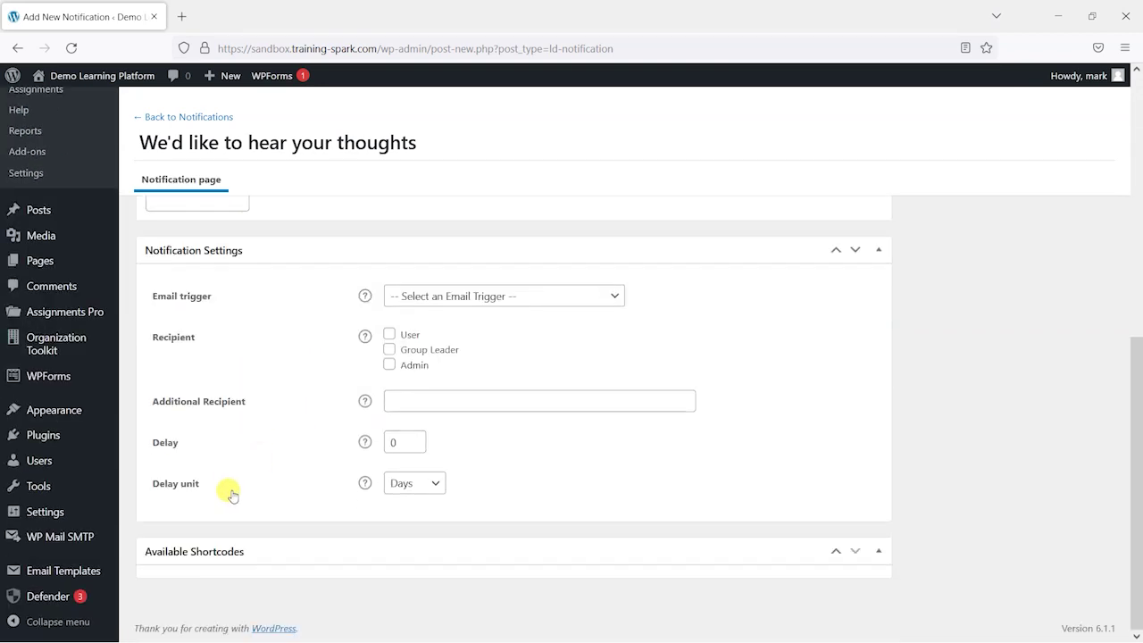
{"action": "left_click", "coordinate": [491, 298]}
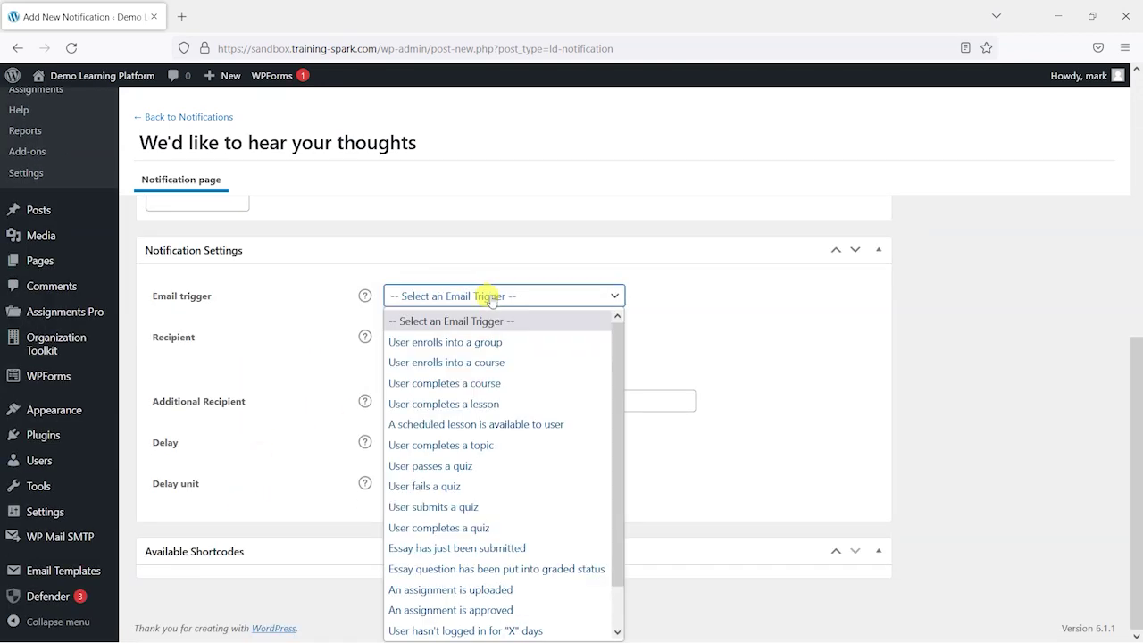
{"action": "left_click", "coordinate": [482, 383]}
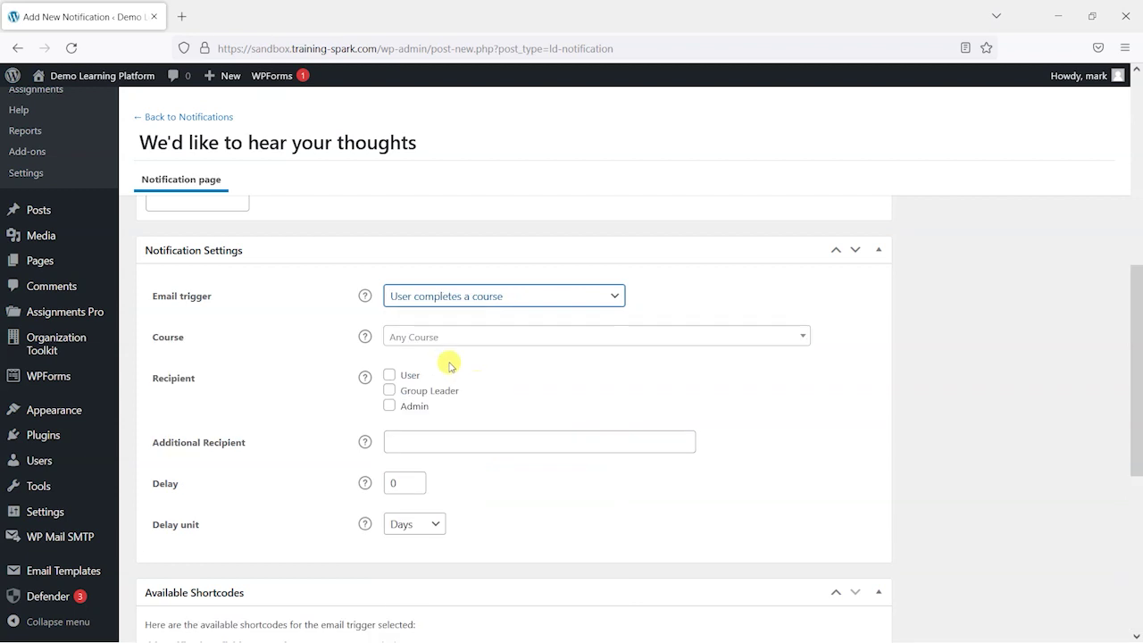
Step: Replace the greeting's X placeholder with the first_name shortcode
{"action": "scroll", "coordinate": [179, 410], "scroll_direction": "down", "scroll_amount": 3}
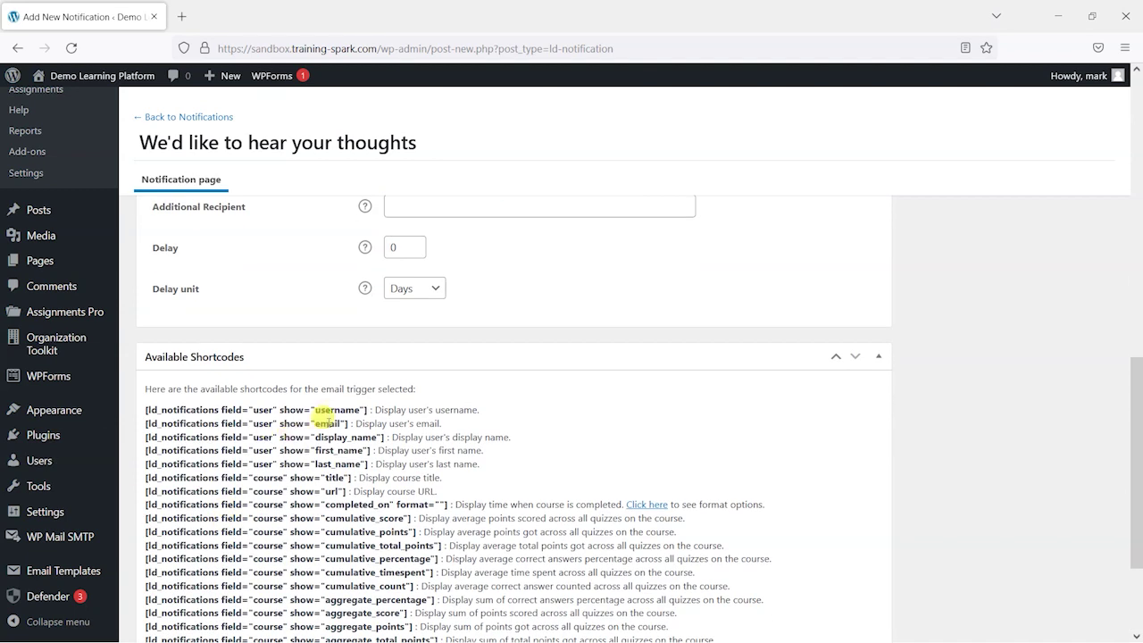
{"action": "left_click_drag", "start_coordinate": [371, 449], "coordinate": [145, 439]}
{"action": "key", "text": "ctrl+c"}
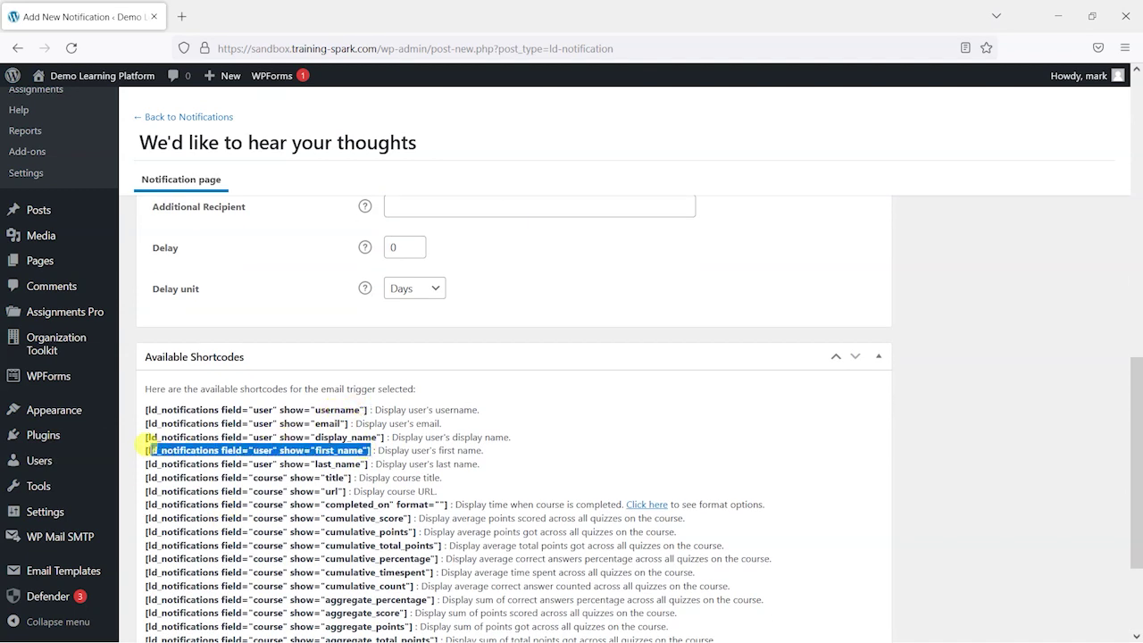
{"action": "scroll", "coordinate": [247, 483], "scroll_direction": "up", "scroll_amount": 5}
{"action": "scroll", "coordinate": [247, 483], "scroll_direction": "up", "scroll_amount": 4}
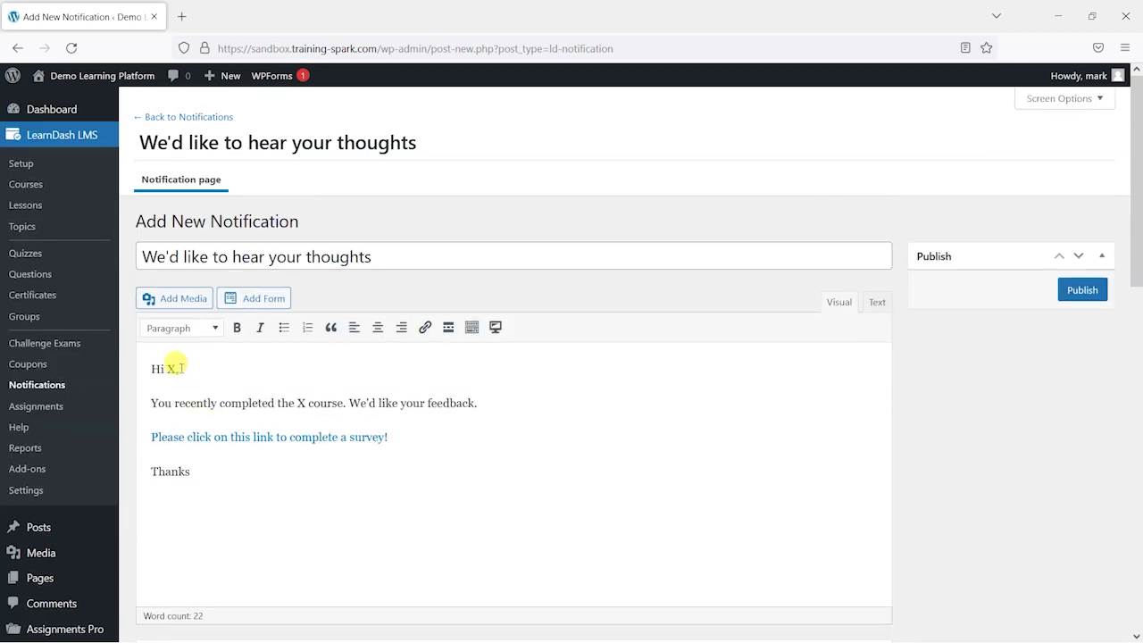
{"action": "double_click", "coordinate": [172, 369]}
{"action": "key", "text": "ctrl+v"}
Step: Replace the course-name X placeholder with the course title shortcode
{"action": "scroll", "coordinate": [268, 482], "scroll_direction": "down", "scroll_amount": 4}
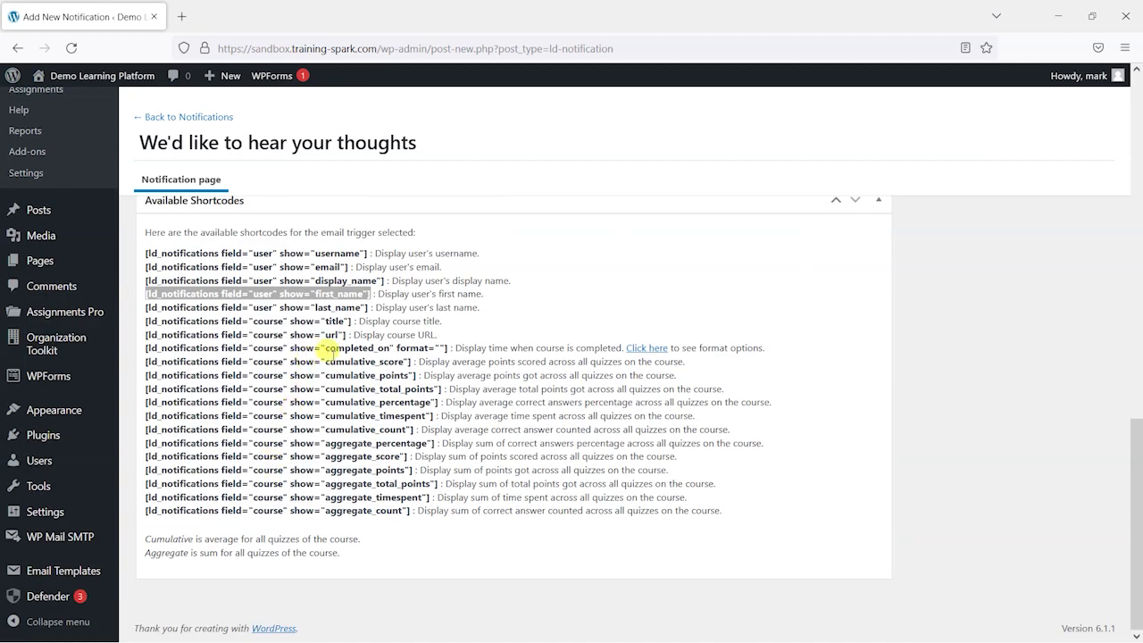
{"action": "left_click_drag", "start_coordinate": [346, 320], "coordinate": [147, 319]}
{"action": "key", "text": "ctrl+c"}
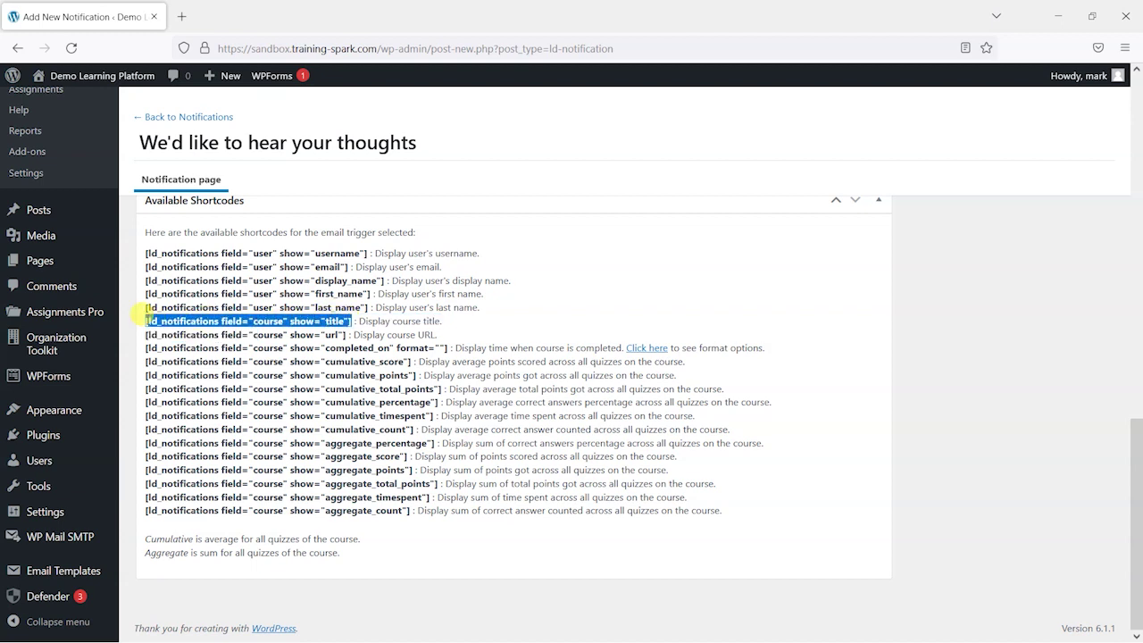
{"action": "key", "text": "ctrl+plus"}
{"action": "scroll", "coordinate": [329, 401], "scroll_direction": "up", "scroll_amount": 5}
{"action": "scroll", "coordinate": [328, 402], "scroll_direction": "up", "scroll_amount": 3}
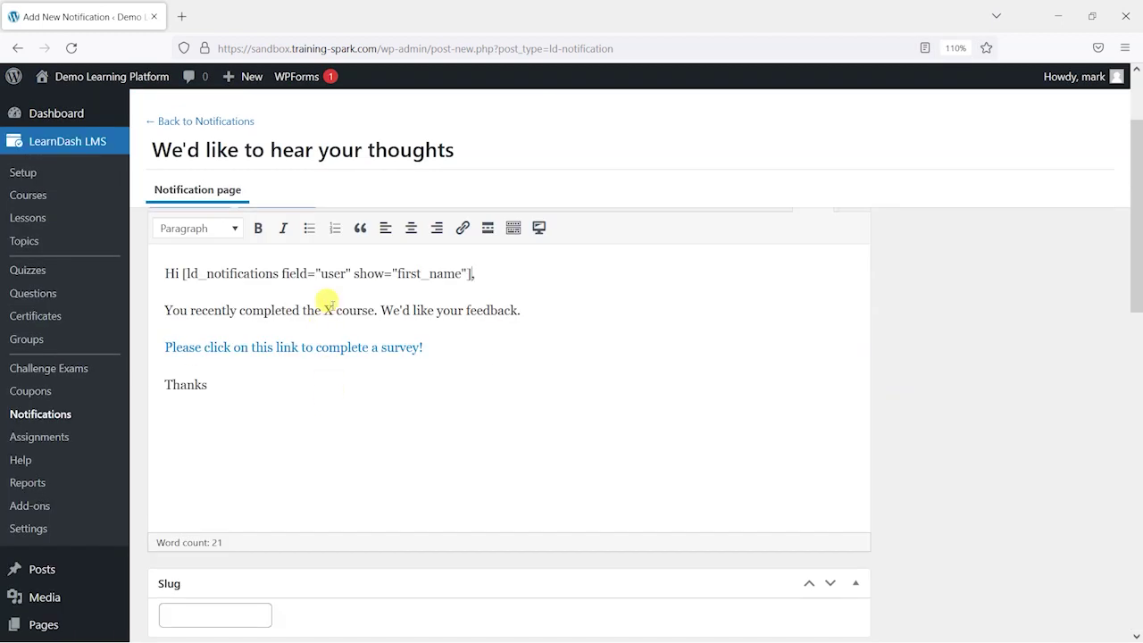
{"action": "double_click", "coordinate": [329, 310]}
{"action": "key", "text": "ctrl+v"}
{"action": "scroll", "coordinate": [768, 382], "scroll_direction": "down", "scroll_amount": 6}
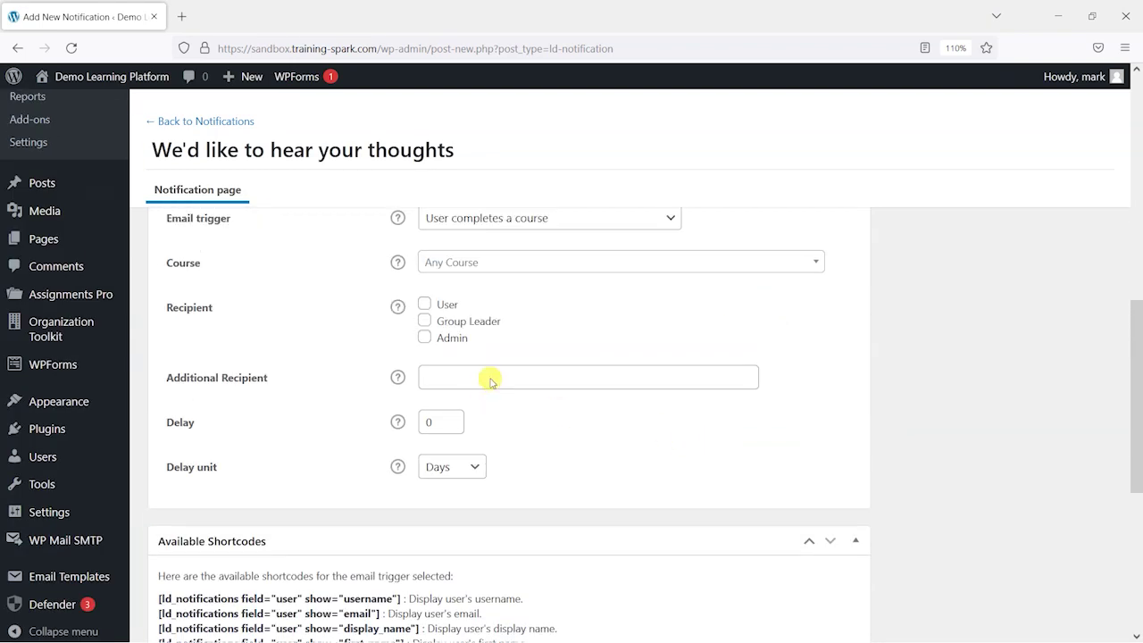
Step: Give the feedback notification a delay of 1 with the delay unit set to Minutes
{"action": "scroll", "coordinate": [490, 381], "scroll_direction": "up", "scroll_amount": 1}
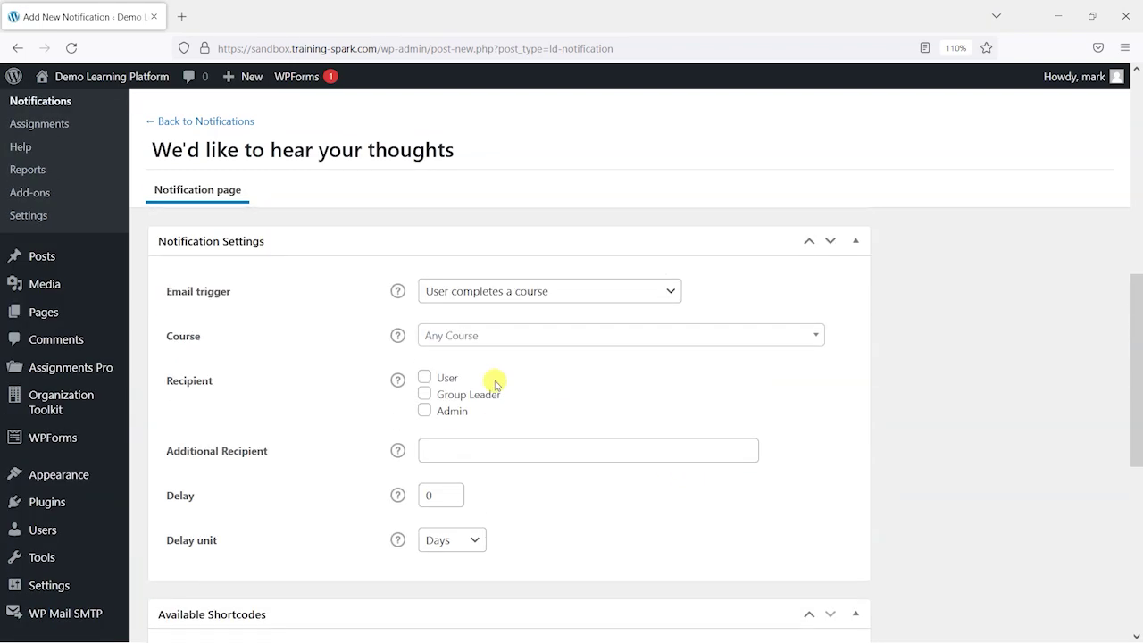
{"action": "double_click", "coordinate": [433, 497]}
{"action": "type", "text": "7"}
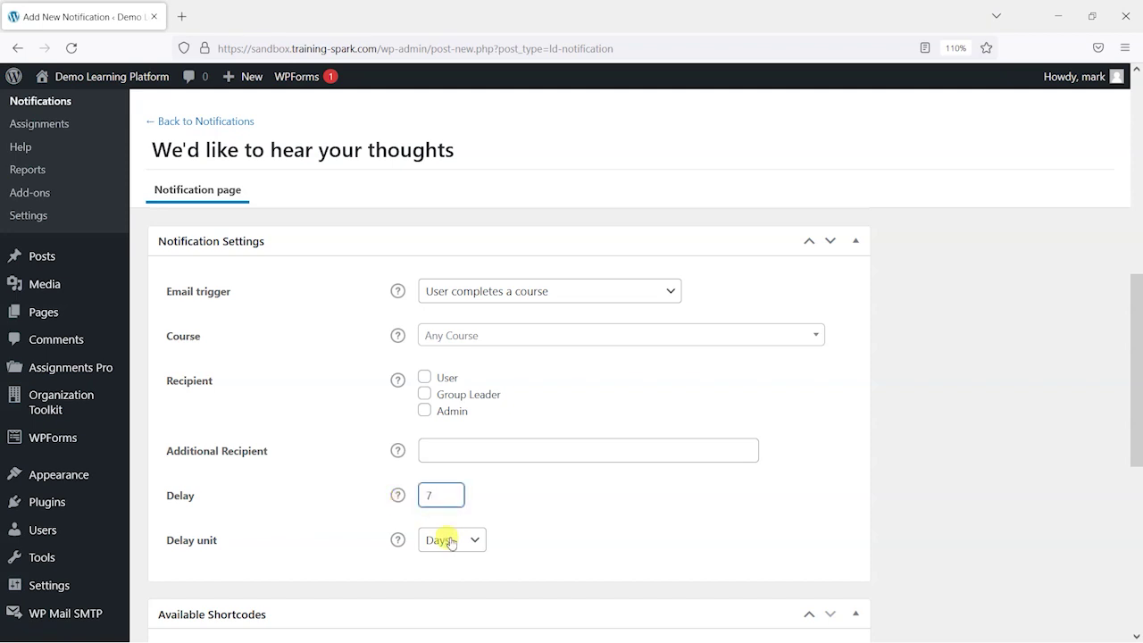
{"action": "scroll", "coordinate": [544, 522], "scroll_direction": "down", "scroll_amount": 1}
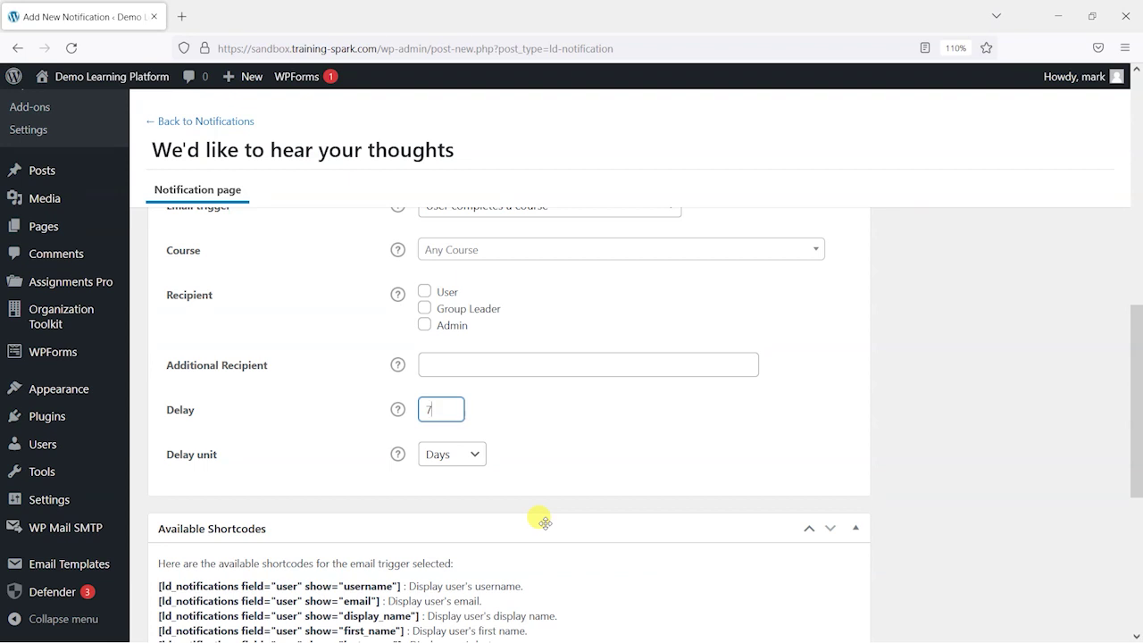
{"action": "scroll", "coordinate": [543, 520], "scroll_direction": "up", "scroll_amount": 2}
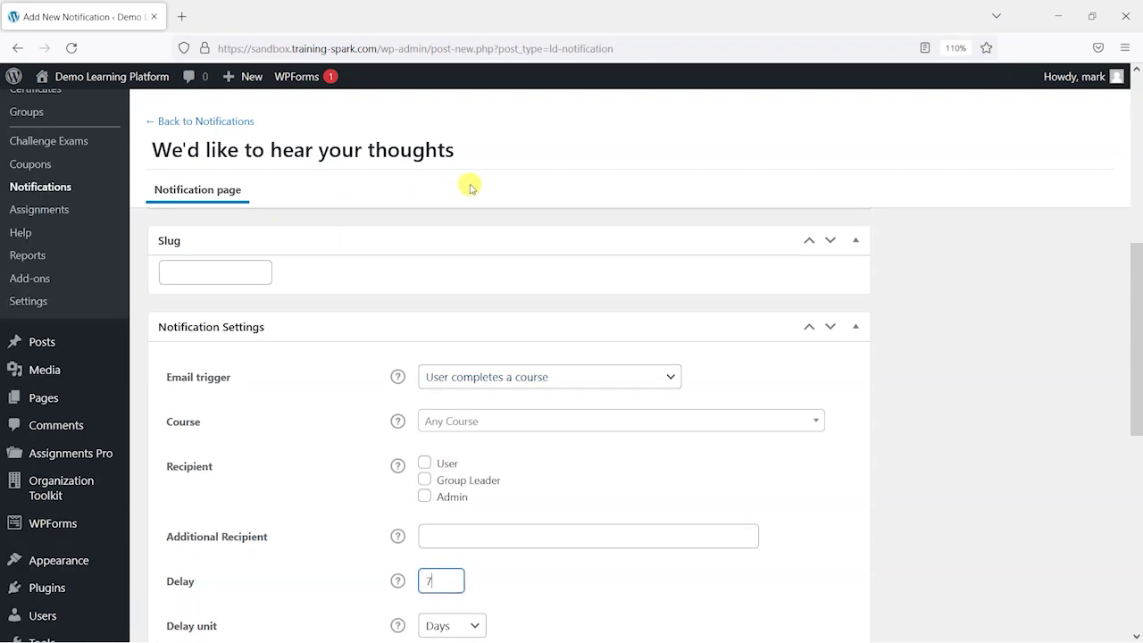
{"action": "scroll", "coordinate": [439, 365], "scroll_direction": "down", "scroll_amount": 3}
{"action": "scroll", "coordinate": [535, 382], "scroll_direction": "up", "scroll_amount": 1}
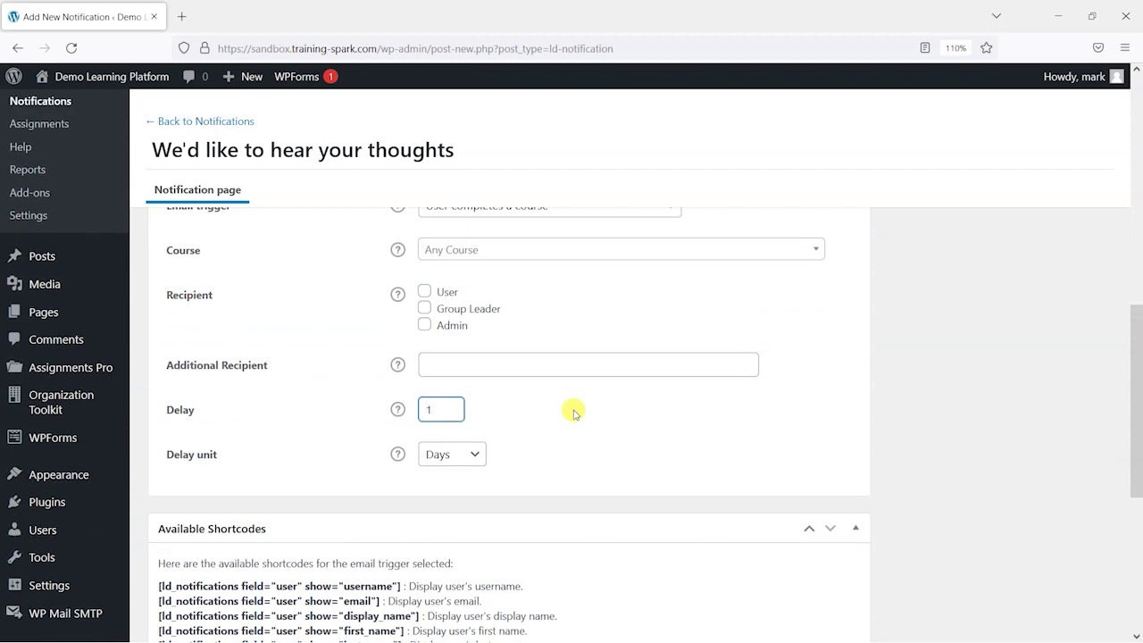
{"action": "left_click", "coordinate": [453, 454]}
{"action": "left_click", "coordinate": [440, 478]}
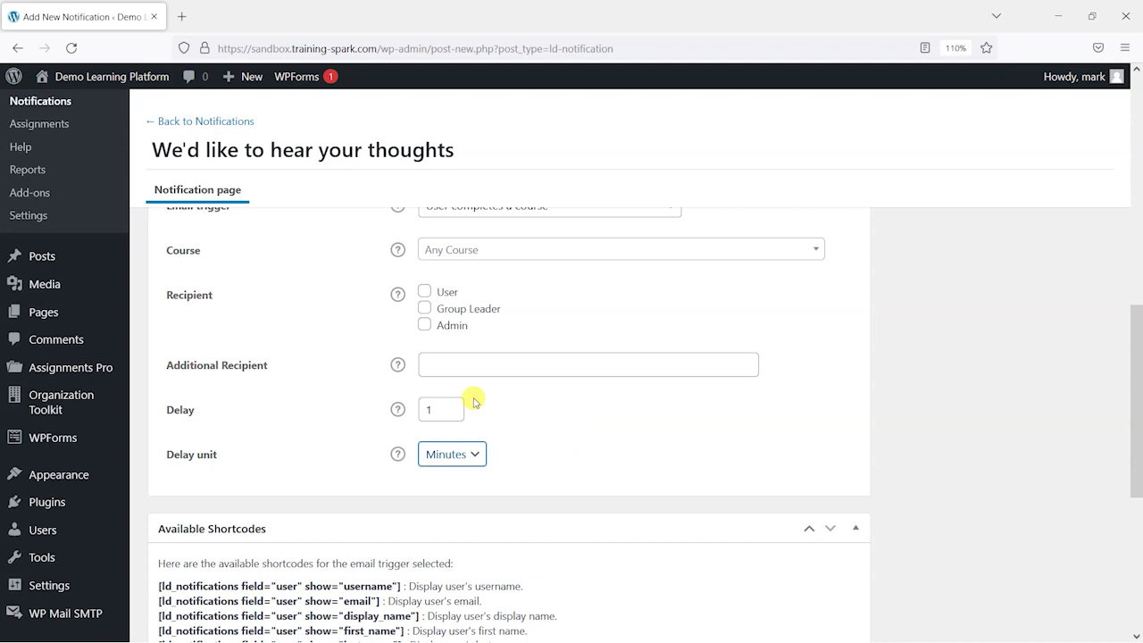
{"action": "left_click", "coordinate": [533, 436]}
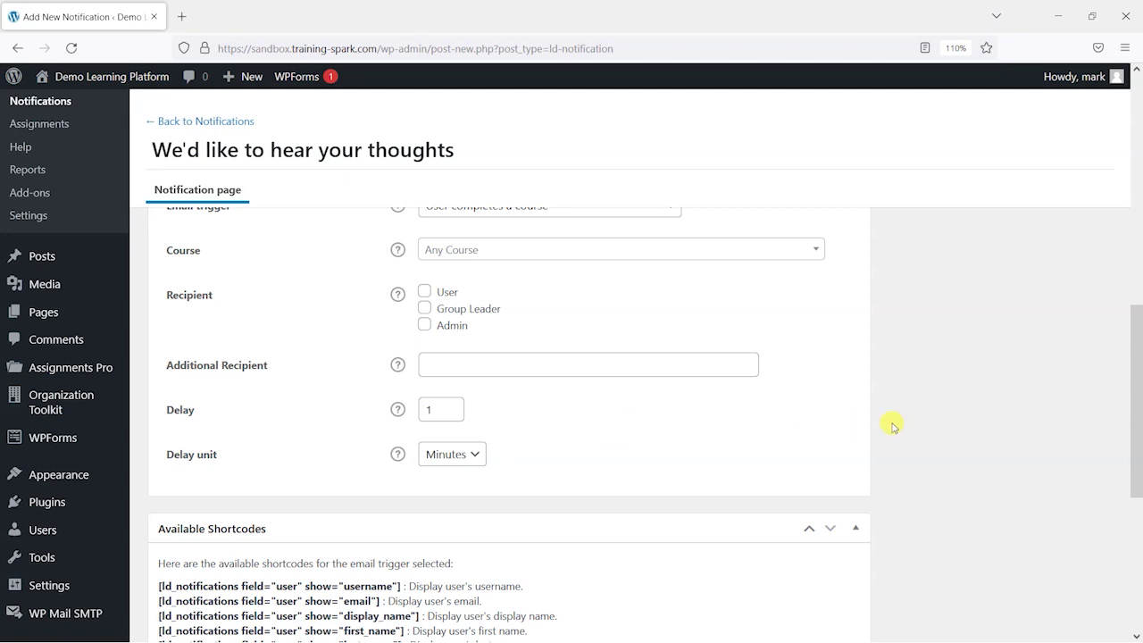
{"action": "scroll", "coordinate": [477, 447], "scroll_direction": "up", "scroll_amount": 2}
{"action": "scroll", "coordinate": [875, 375], "scroll_direction": "up", "scroll_amount": 6}
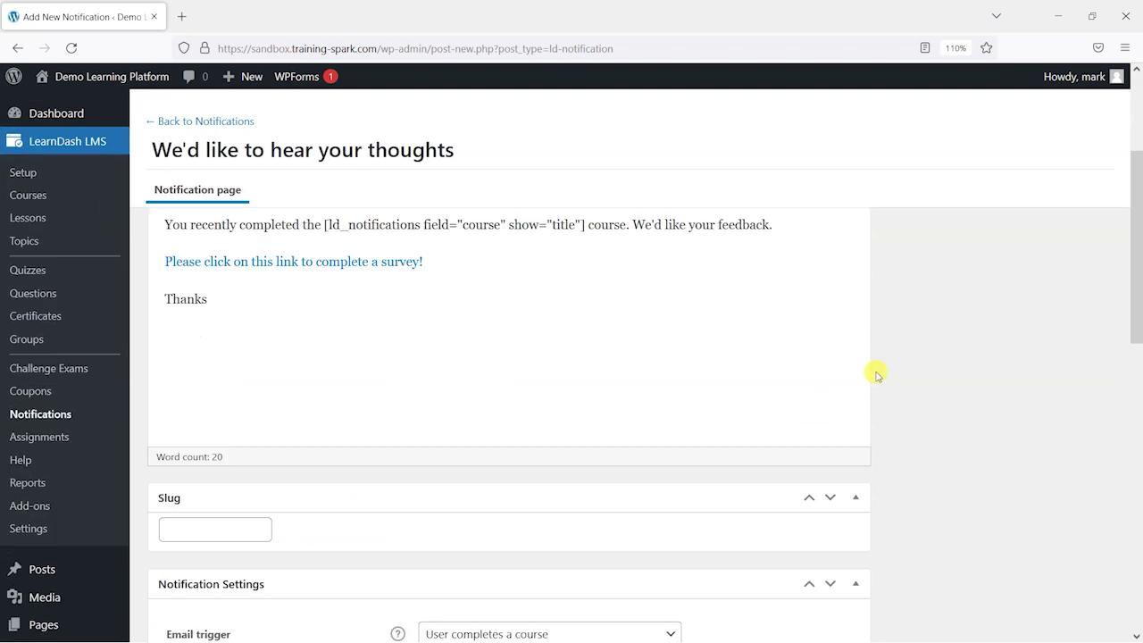
{"action": "scroll", "coordinate": [874, 375], "scroll_direction": "up", "scroll_amount": 3}
Step: Publish the feedback notification and view the empty Notifications Logs, 0 emails queued
{"action": "left_click", "coordinate": [1078, 312]}
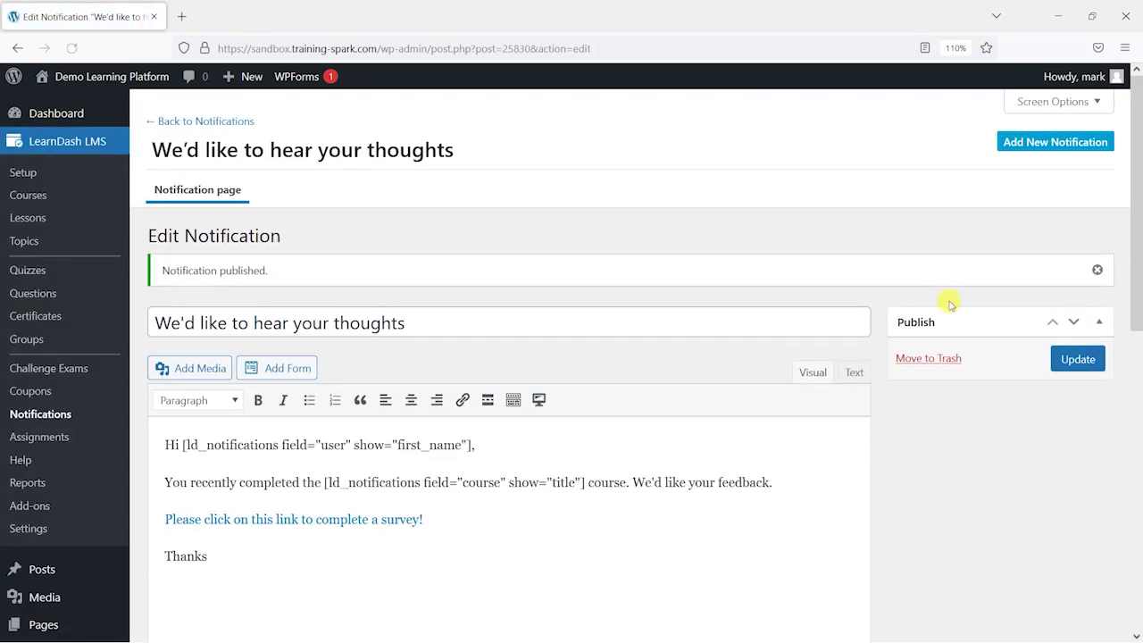
{"action": "left_click", "coordinate": [56, 414]}
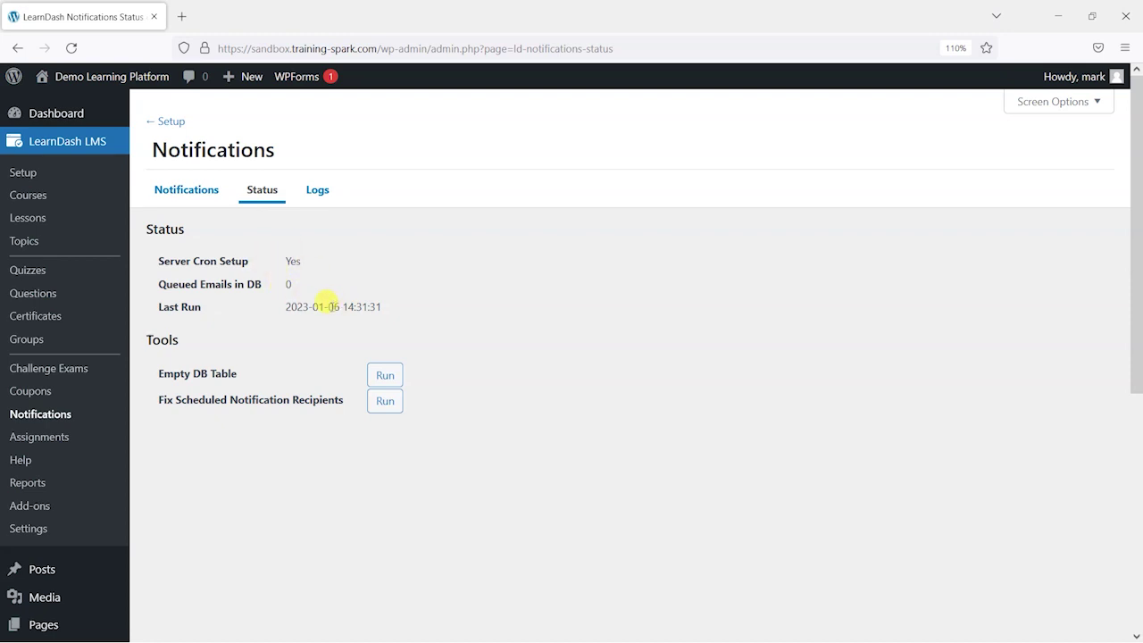
{"action": "left_click", "coordinate": [317, 194]}
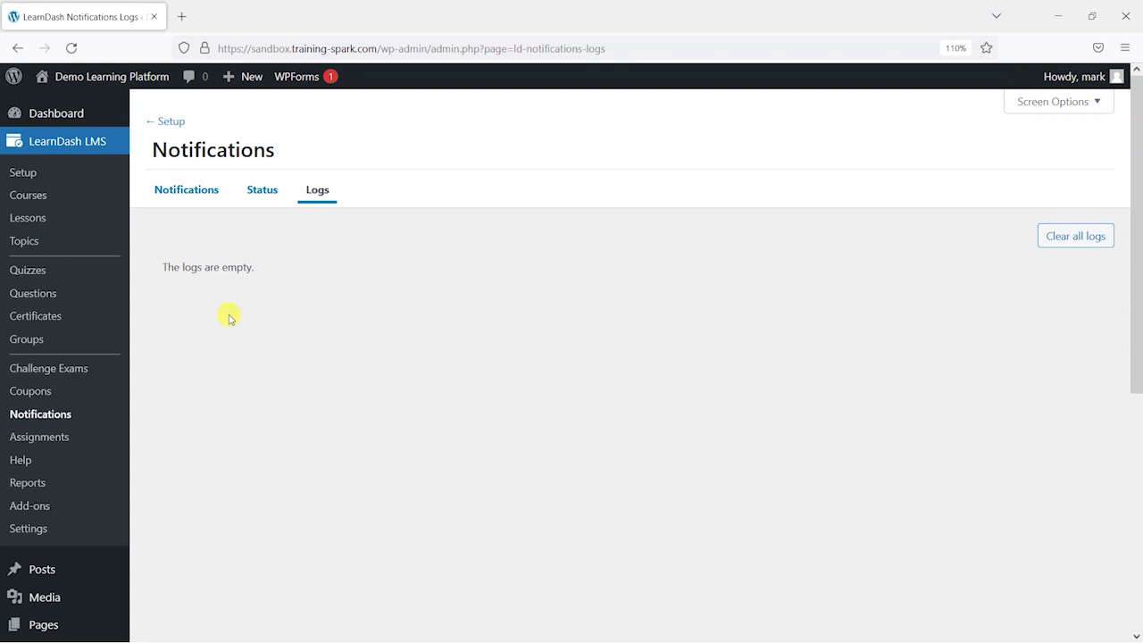
{"action": "scroll", "coordinate": [236, 339], "scroll_direction": "down", "scroll_amount": 4}
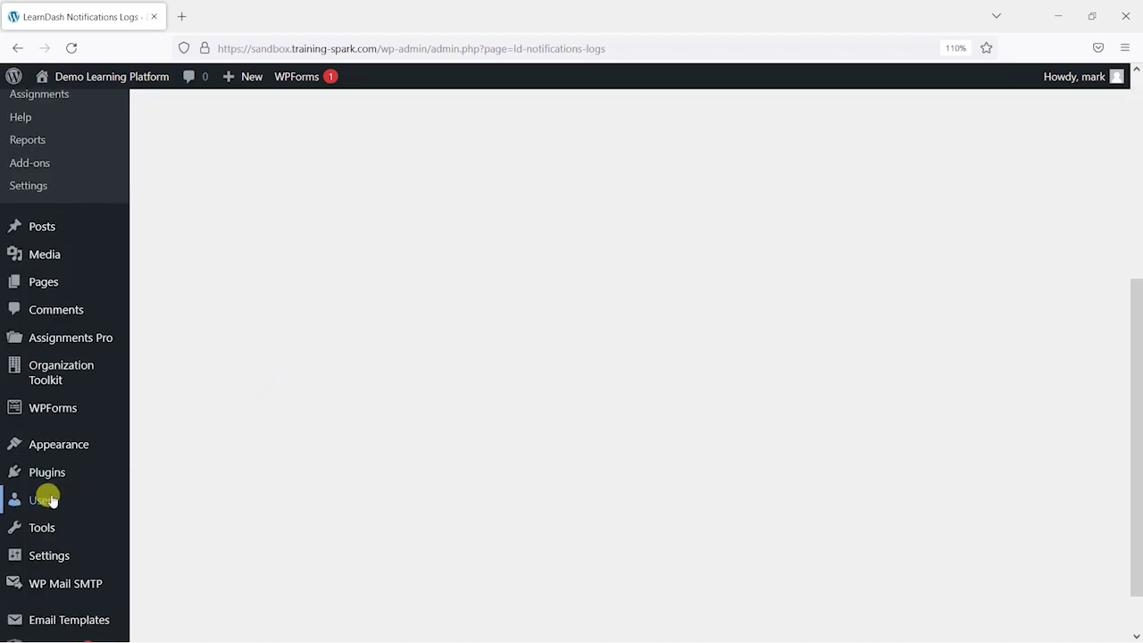
Step: Open the test subscriber's Edit User profile from the Users list
{"action": "left_click", "coordinate": [44, 498]}
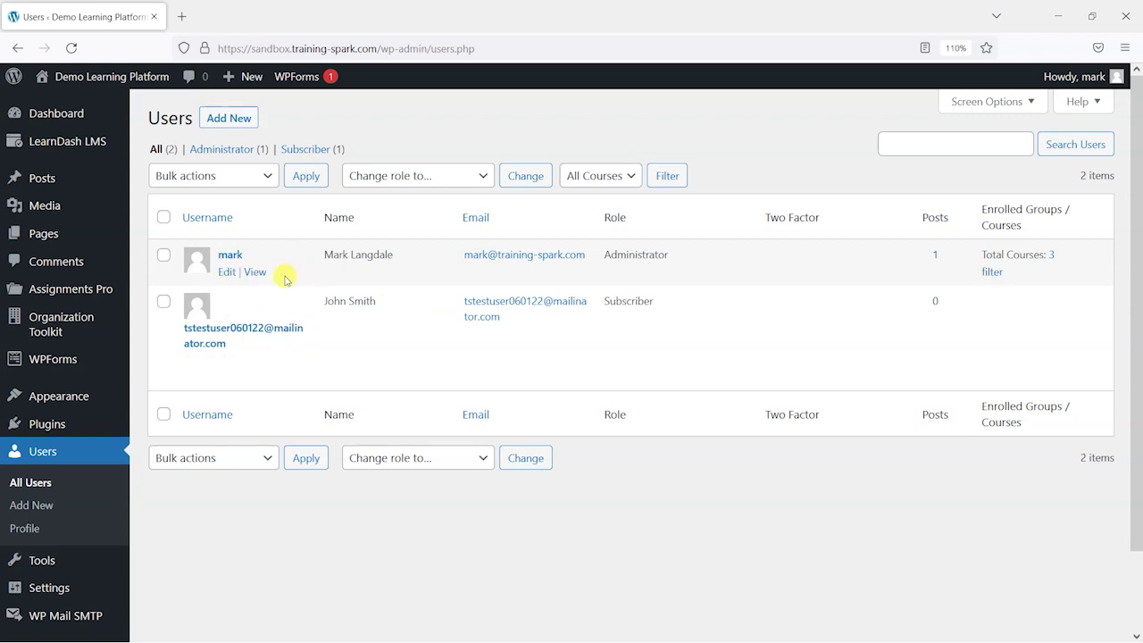
{"action": "left_click", "coordinate": [259, 329]}
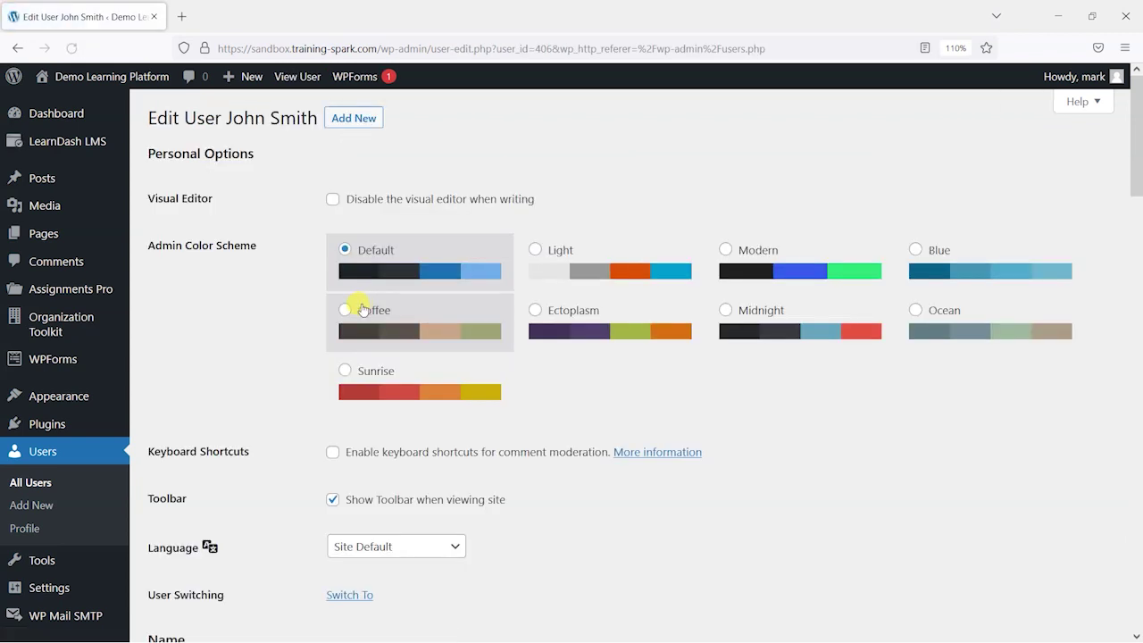
{"action": "scroll", "coordinate": [354, 247], "scroll_direction": "down", "scroll_amount": 5}
{"action": "scroll", "coordinate": [507, 383], "scroll_direction": "down", "scroll_amount": 15}
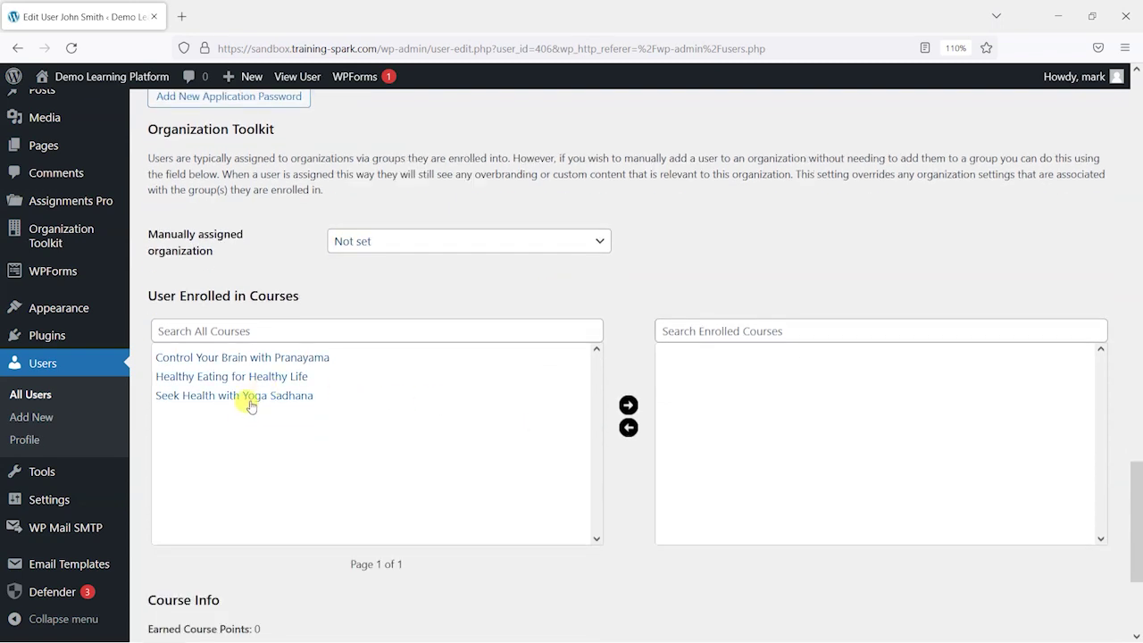
Step: Enrol the user in Seek Health with Yoga Sadhana and update the user
{"action": "left_click", "coordinate": [252, 402]}
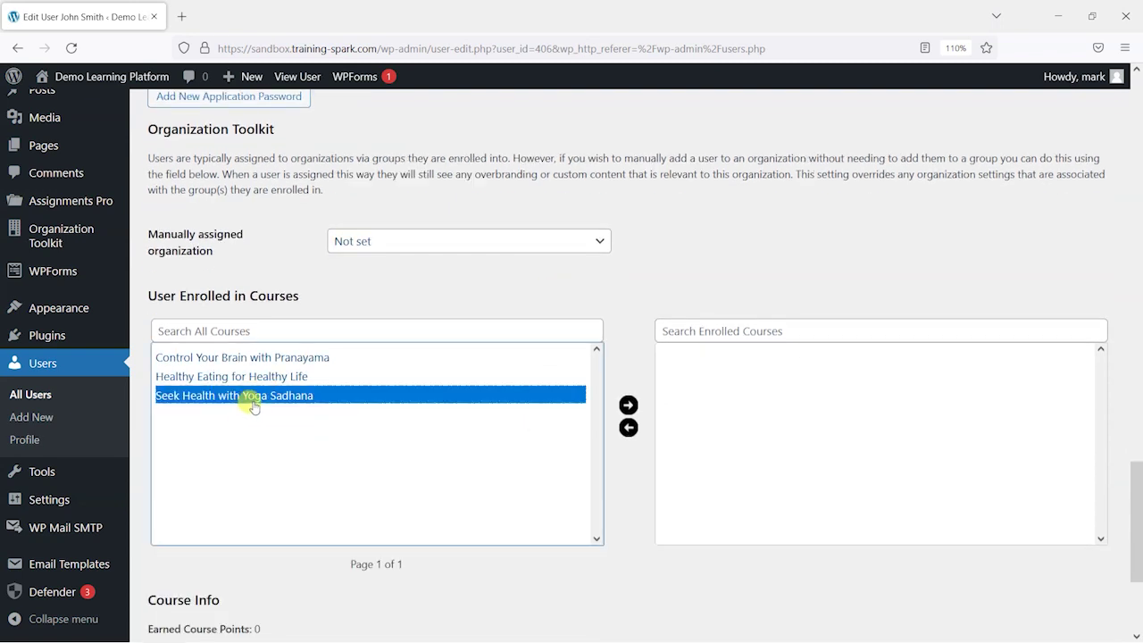
{"action": "left_click", "coordinate": [628, 404]}
{"action": "scroll", "coordinate": [613, 344], "scroll_direction": "down", "scroll_amount": 2}
{"action": "scroll", "coordinate": [612, 354], "scroll_direction": "down", "scroll_amount": 1}
{"action": "left_click", "coordinate": [184, 560]}
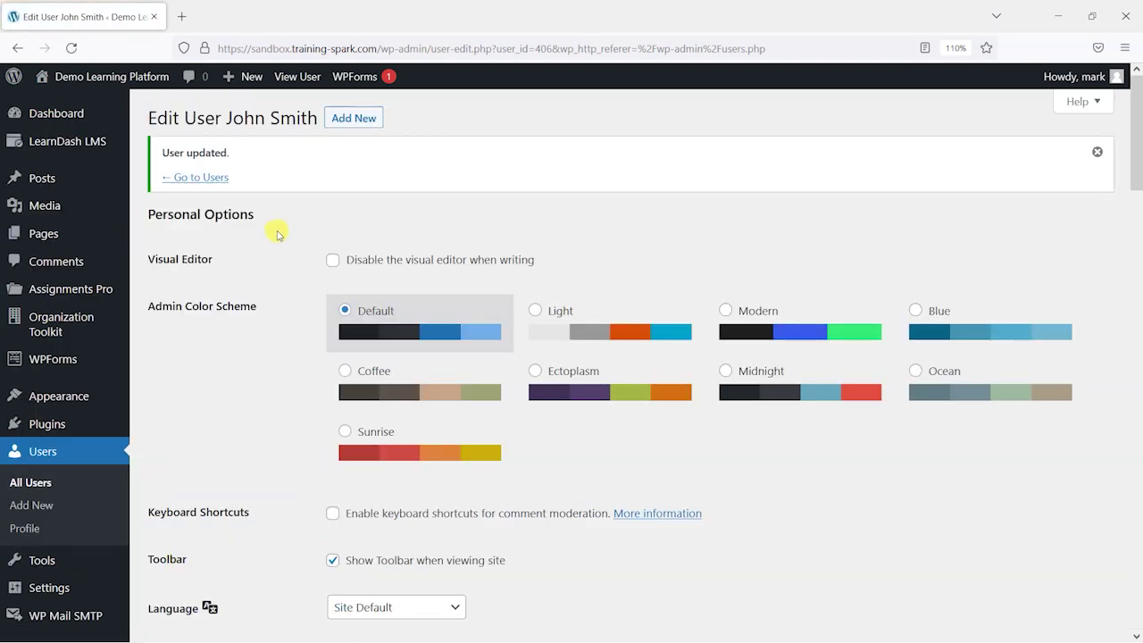
{"action": "key", "text": "alt+Tab"}
{"action": "key", "text": "Tab"}
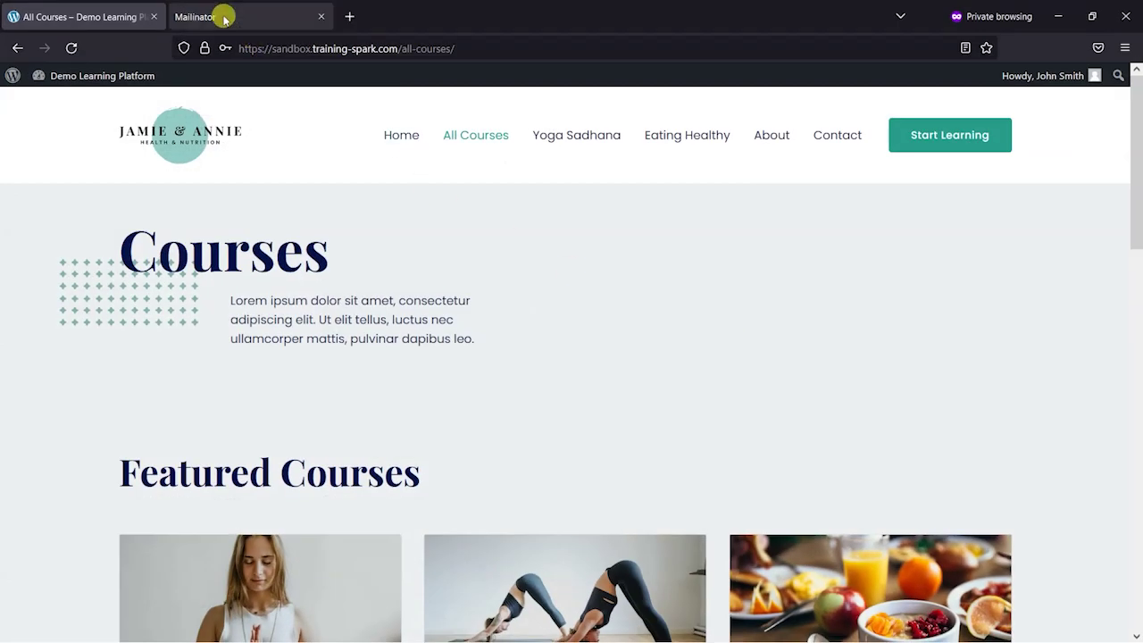
Step: Reset the course site's zoom to 100% and return to the Mailinator inbox
{"action": "left_click", "coordinate": [224, 14]}
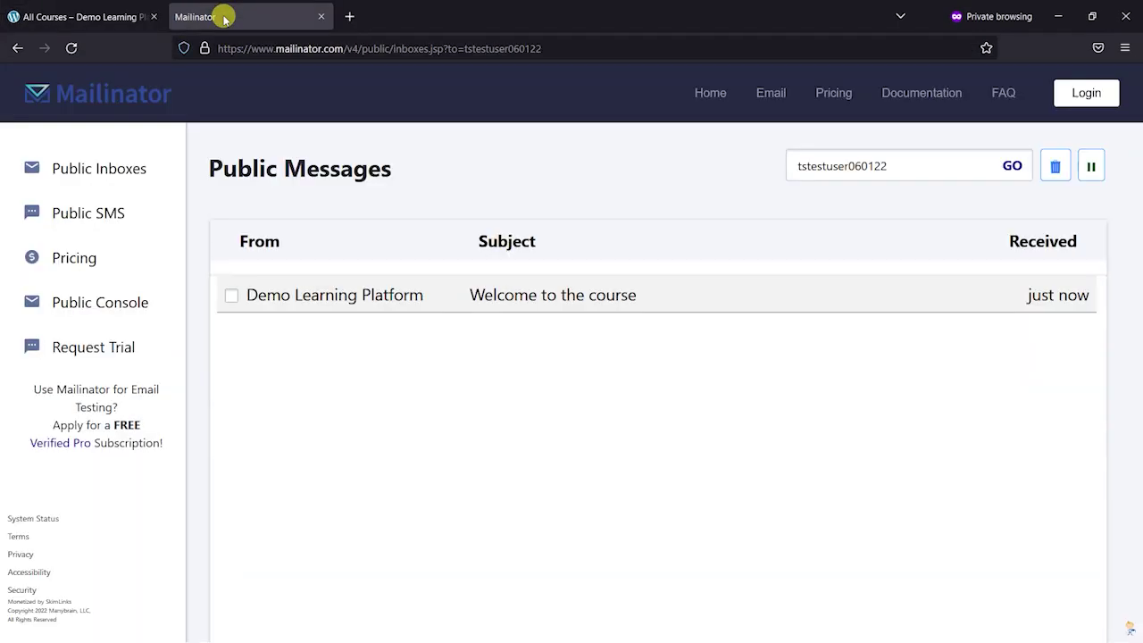
{"action": "left_click", "coordinate": [47, 15]}
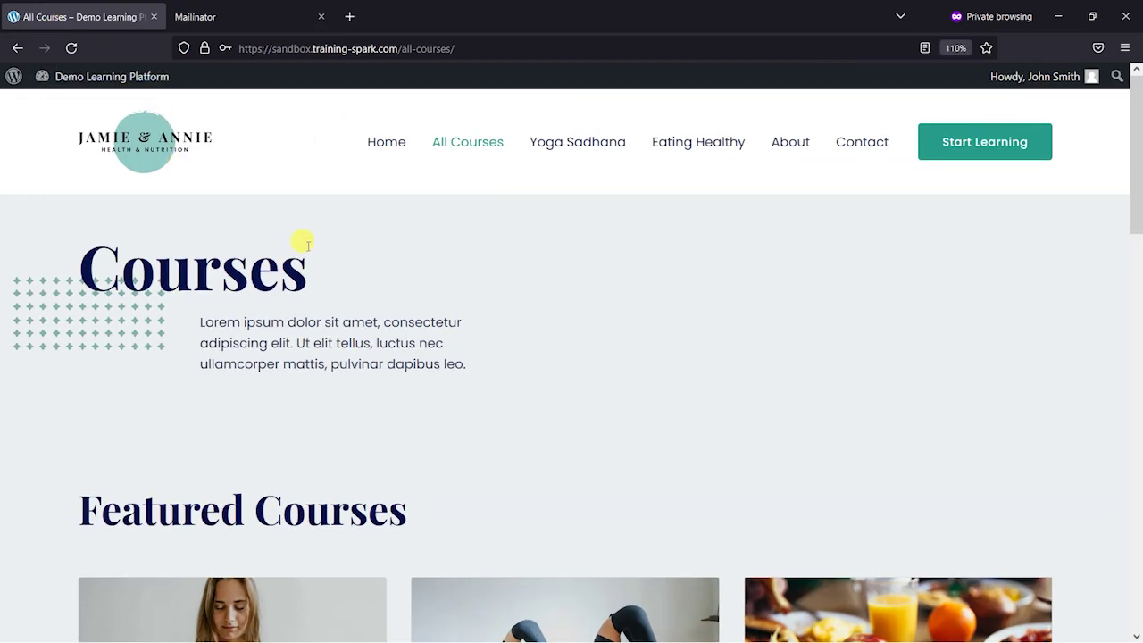
{"action": "left_click", "coordinate": [954, 47]}
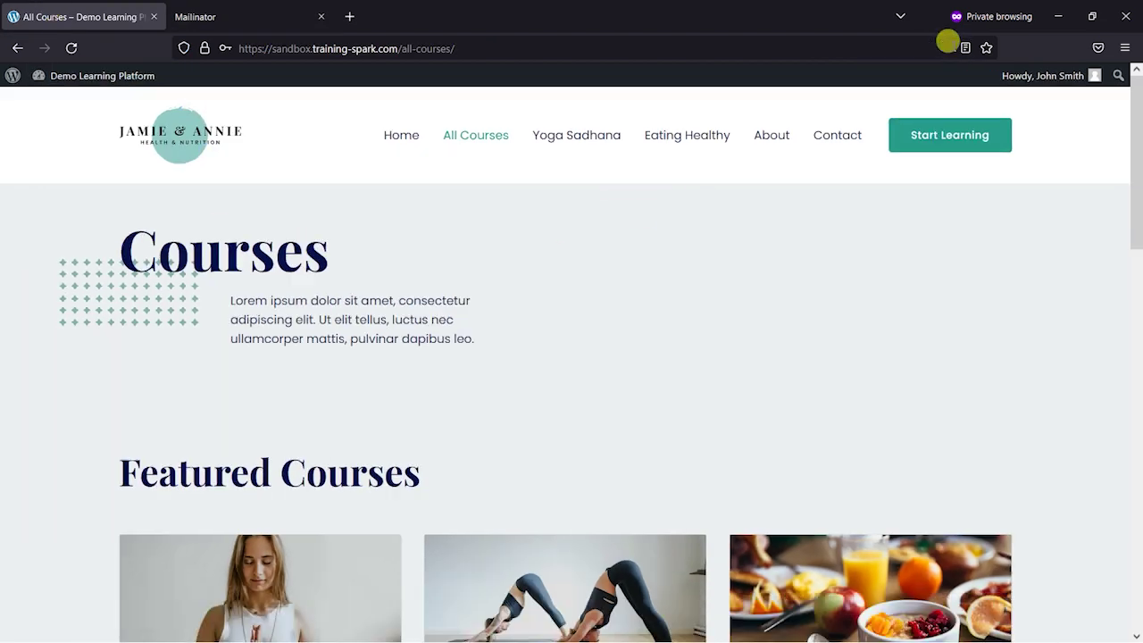
{"action": "left_click", "coordinate": [230, 13]}
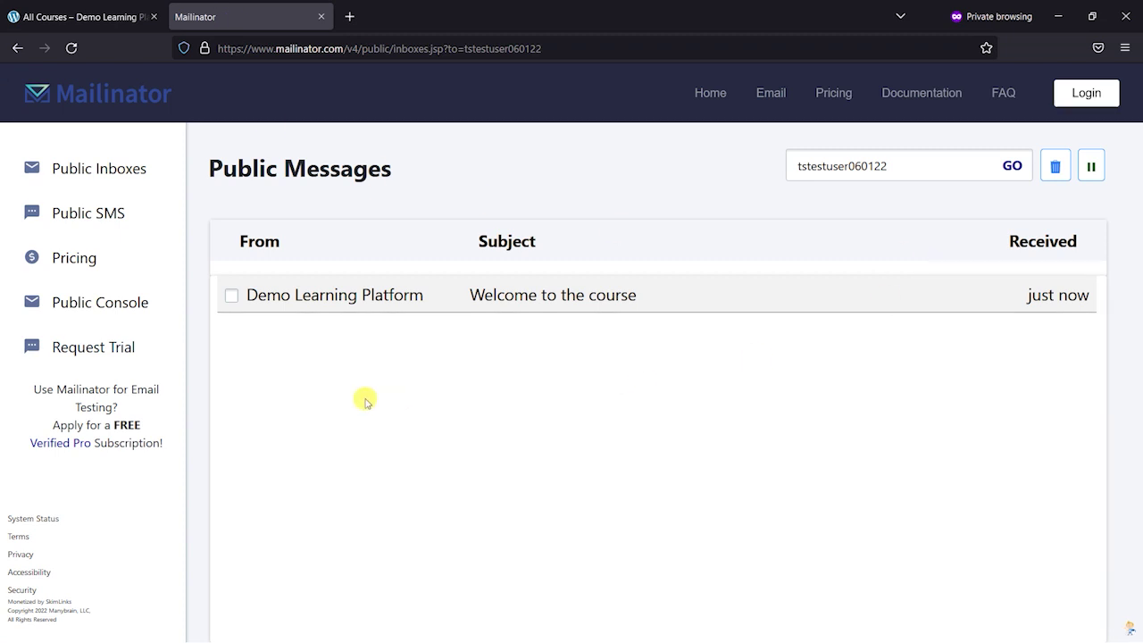
Step: Read the 'Welcome to the course' email and confirm it names Seek Health with Yoga Sadhana
{"action": "left_click", "coordinate": [563, 309]}
{"action": "scroll", "coordinate": [357, 331], "scroll_direction": "down", "scroll_amount": 2}
{"action": "scroll", "coordinate": [652, 382], "scroll_direction": "down", "scroll_amount": 5}
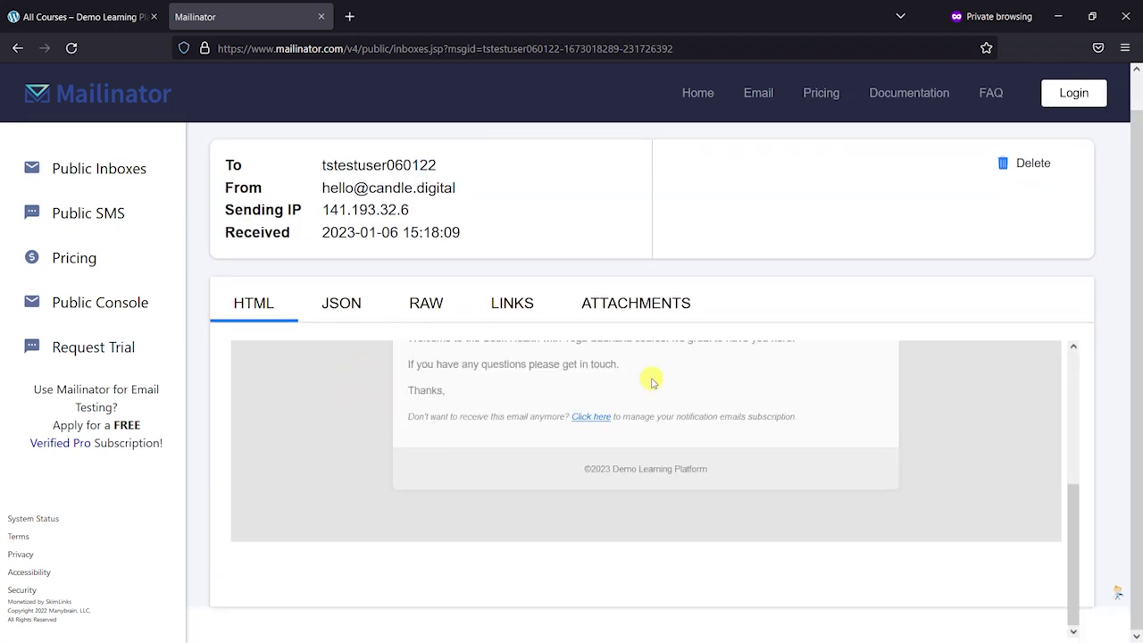
{"action": "scroll", "coordinate": [848, 411], "scroll_direction": "up", "scroll_amount": 3}
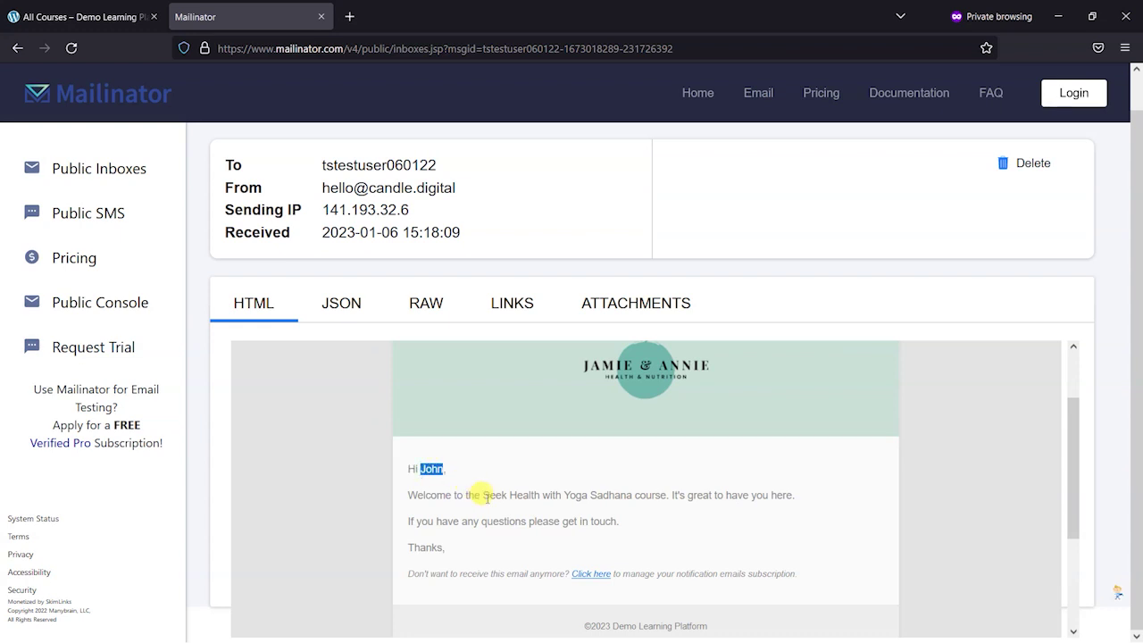
{"action": "left_click_drag", "start_coordinate": [483, 497], "coordinate": [667, 494]}
{"action": "left_click", "coordinate": [646, 462]}
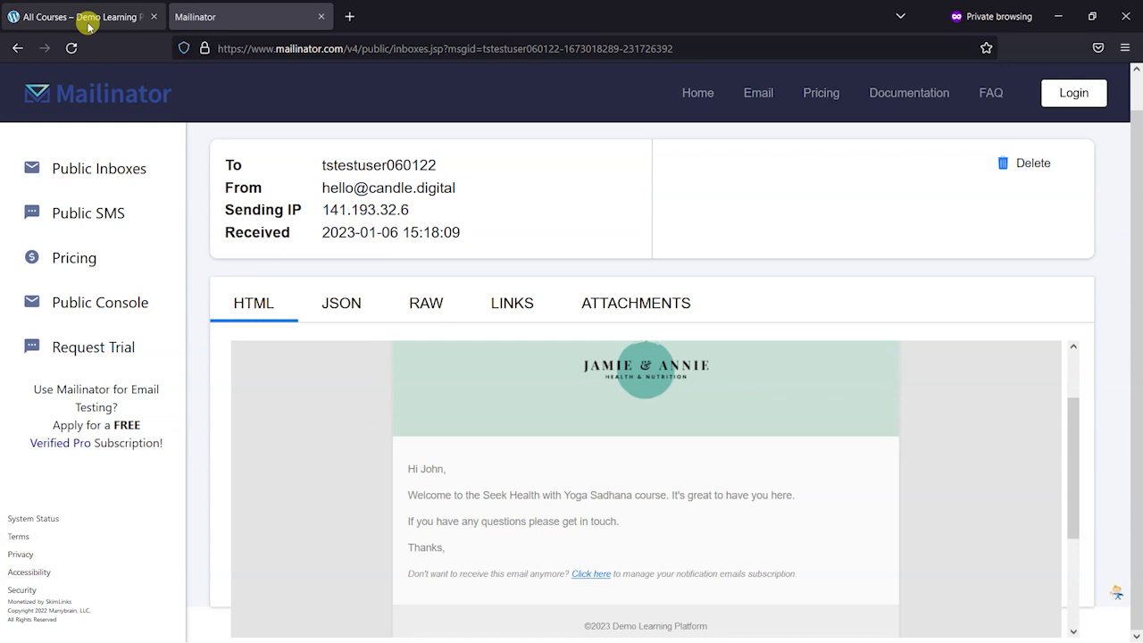
Step: Return to Public Inboxes, then continue studying Seek Health with Yoga Sadhana
{"action": "left_click", "coordinate": [133, 166]}
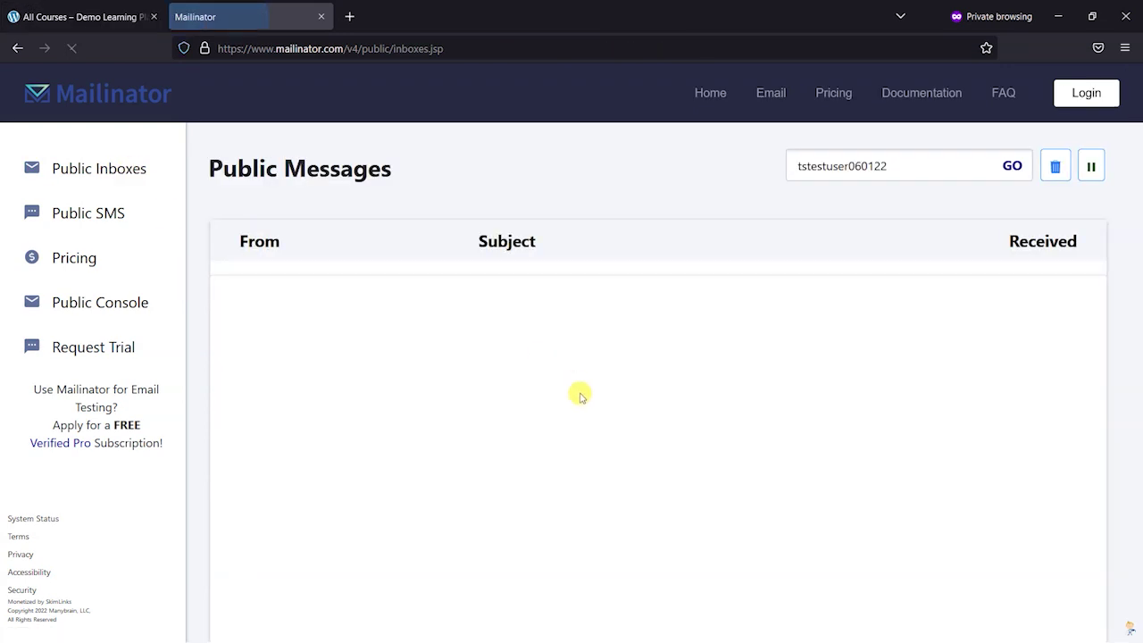
{"action": "left_click", "coordinate": [98, 18]}
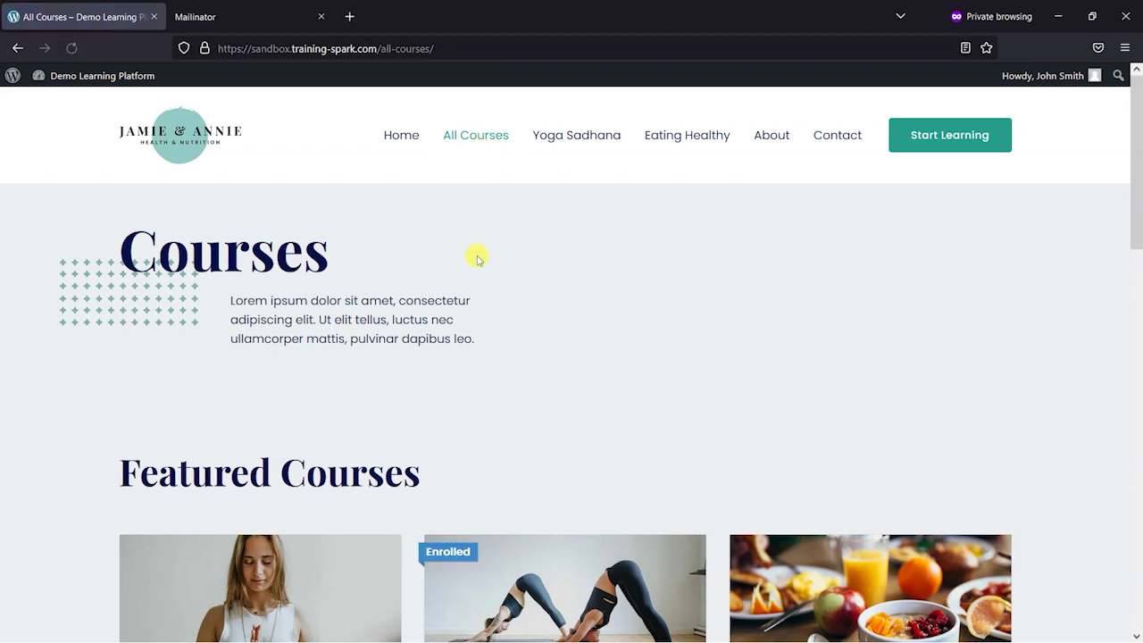
{"action": "scroll", "coordinate": [474, 258], "scroll_direction": "down", "scroll_amount": 4}
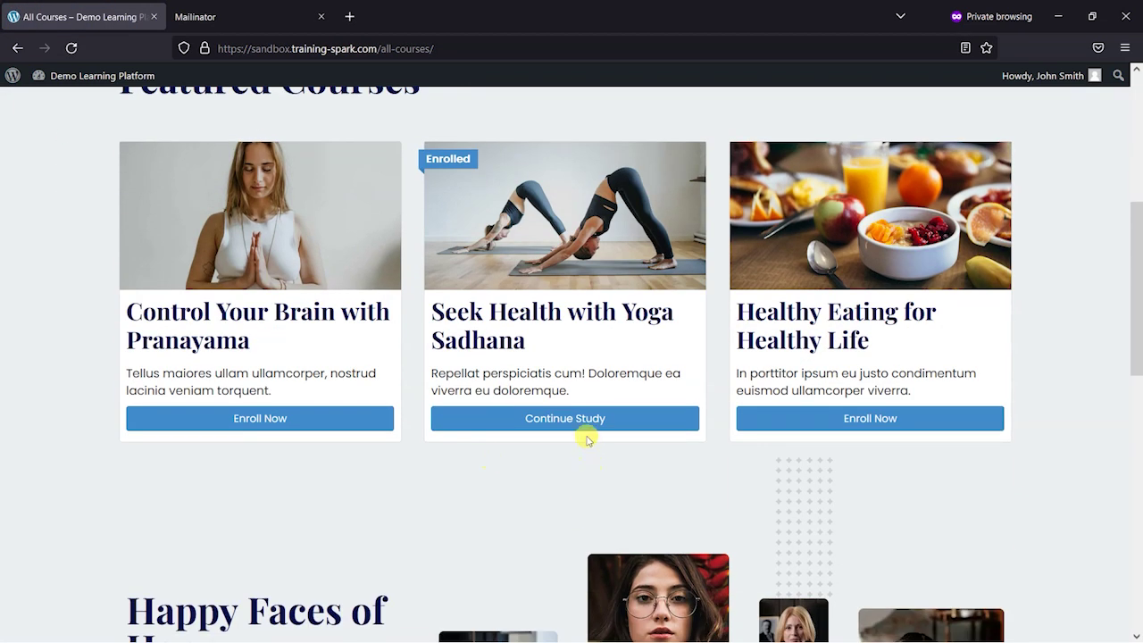
{"action": "left_click", "coordinate": [584, 417]}
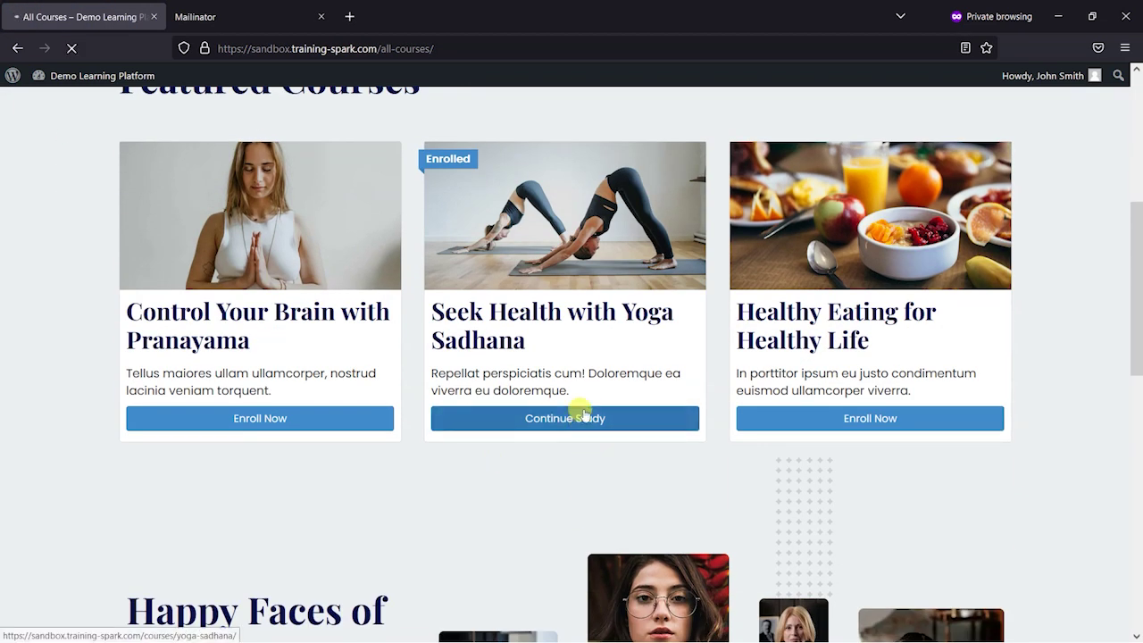
{"action": "scroll", "coordinate": [589, 413], "scroll_direction": "down", "scroll_amount": 10}
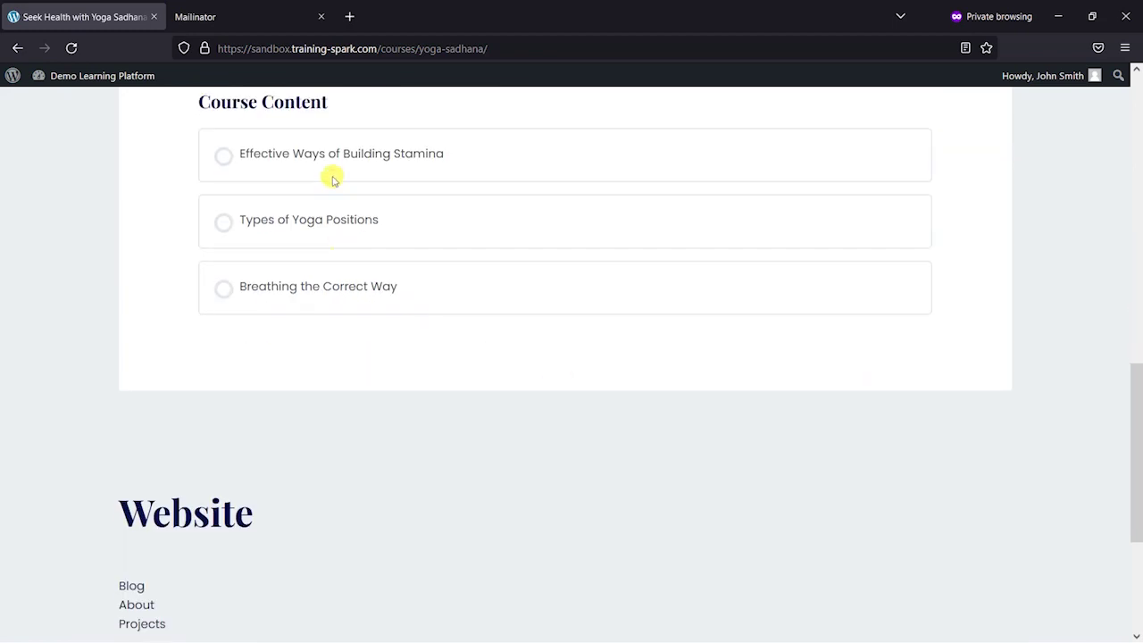
Step: Mark the Effective Ways of Building Stamina and Types of Yoga Positions lessons complete
{"action": "left_click", "coordinate": [327, 159]}
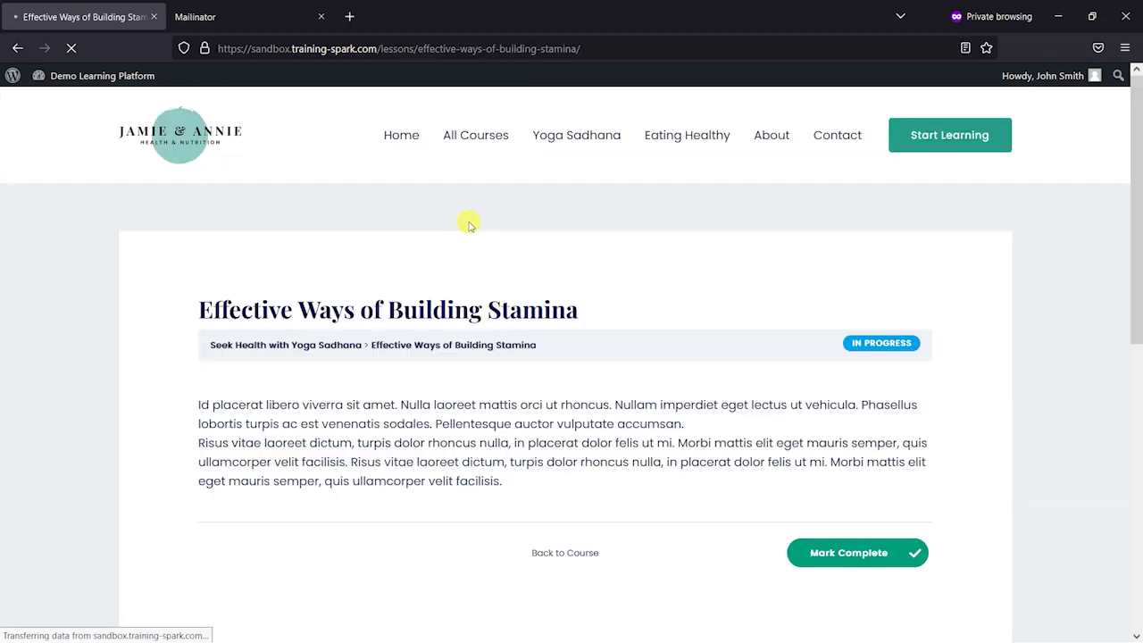
{"action": "scroll", "coordinate": [800, 467], "scroll_direction": "down", "scroll_amount": 3}
{"action": "scroll", "coordinate": [801, 467], "scroll_direction": "down", "scroll_amount": 2}
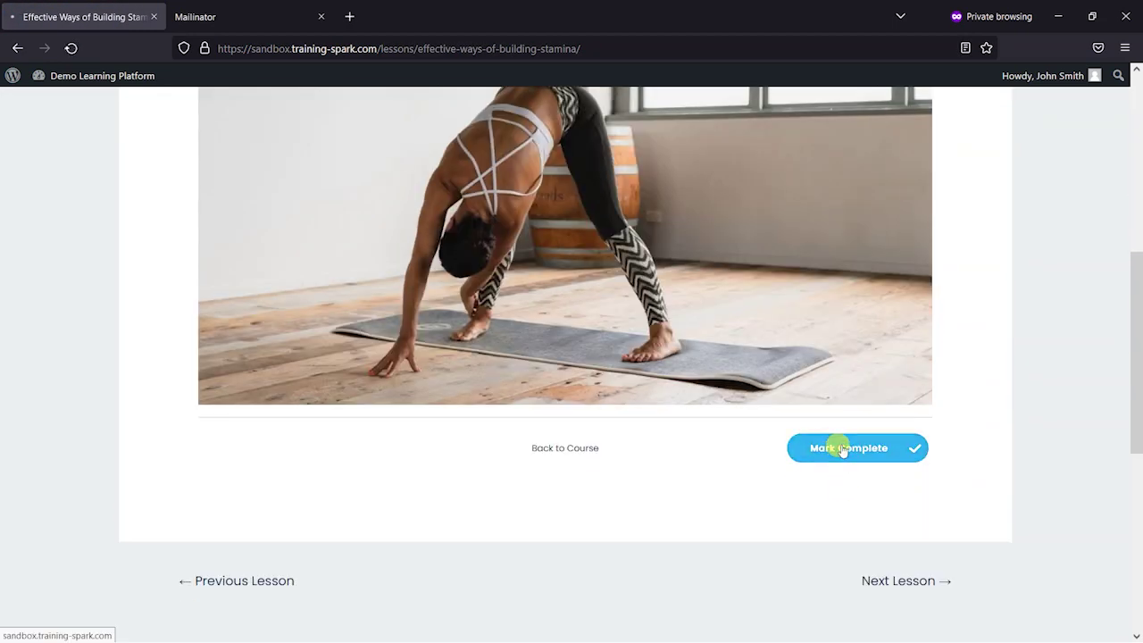
{"action": "left_click", "coordinate": [841, 446]}
{"action": "scroll", "coordinate": [548, 383], "scroll_direction": "down", "scroll_amount": 8}
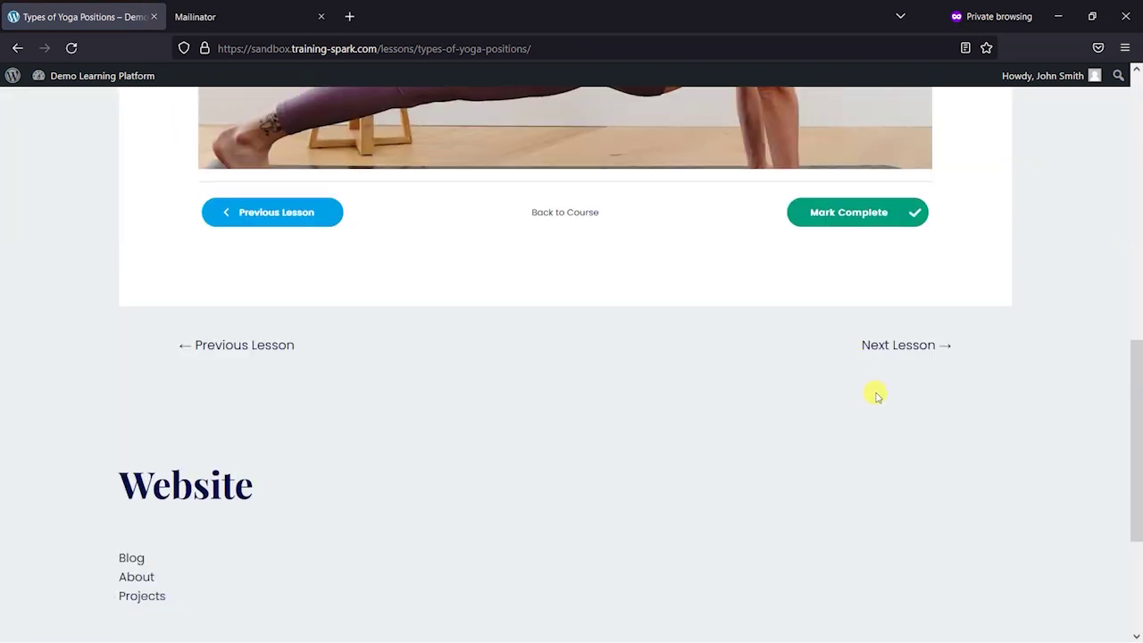
{"action": "left_click", "coordinate": [849, 212]}
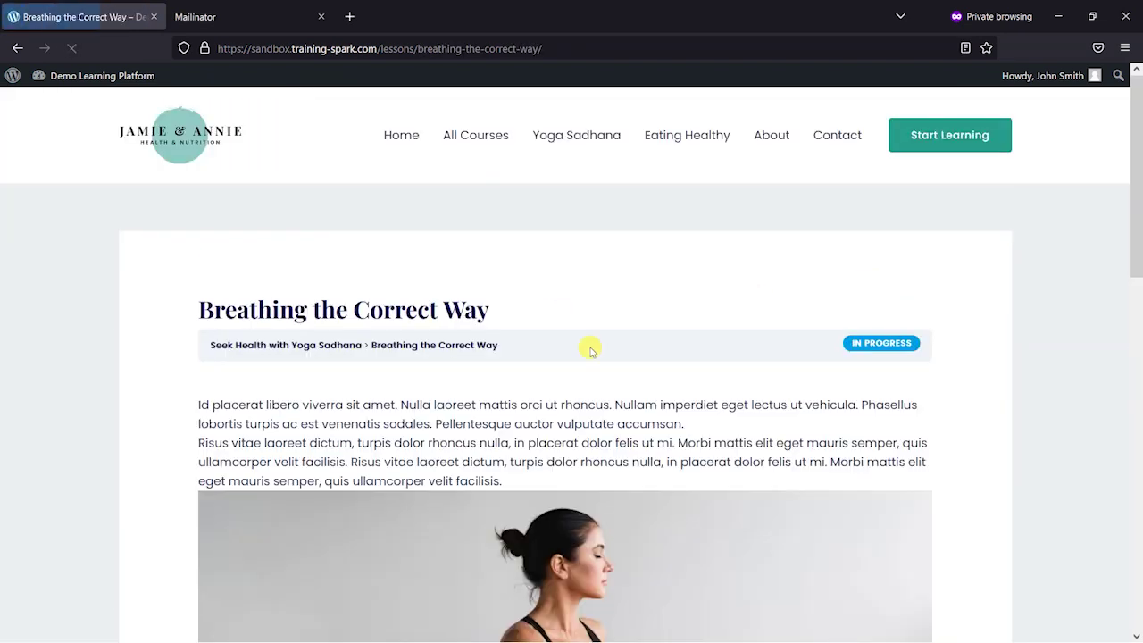
{"action": "scroll", "coordinate": [589, 348], "scroll_direction": "down", "scroll_amount": 8}
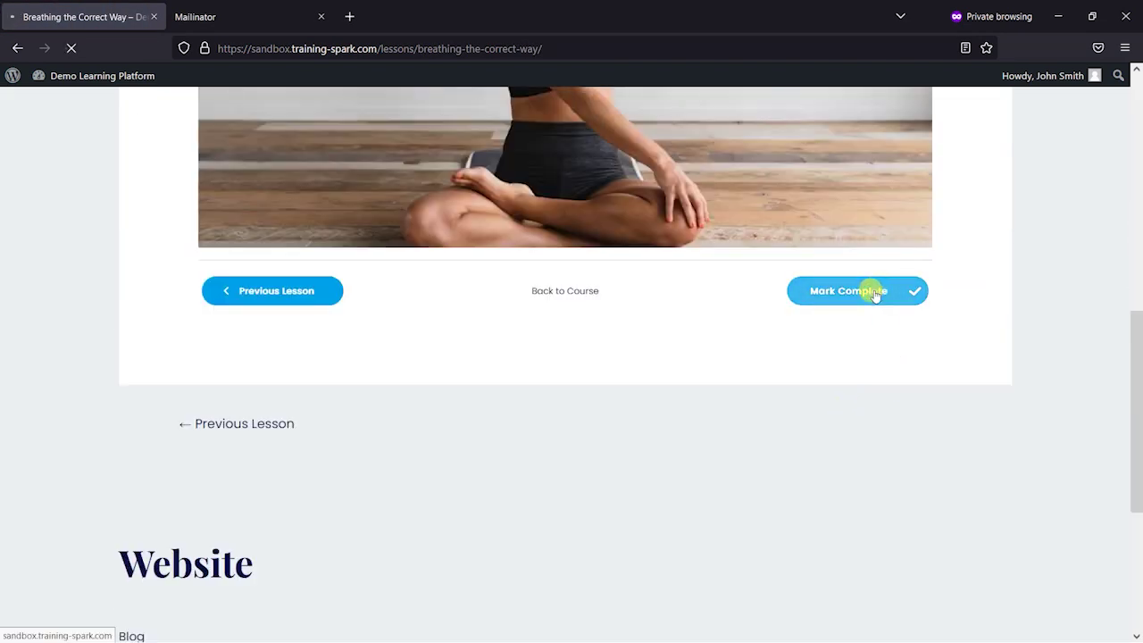
{"action": "scroll", "coordinate": [582, 353], "scroll_direction": "down", "scroll_amount": 8}
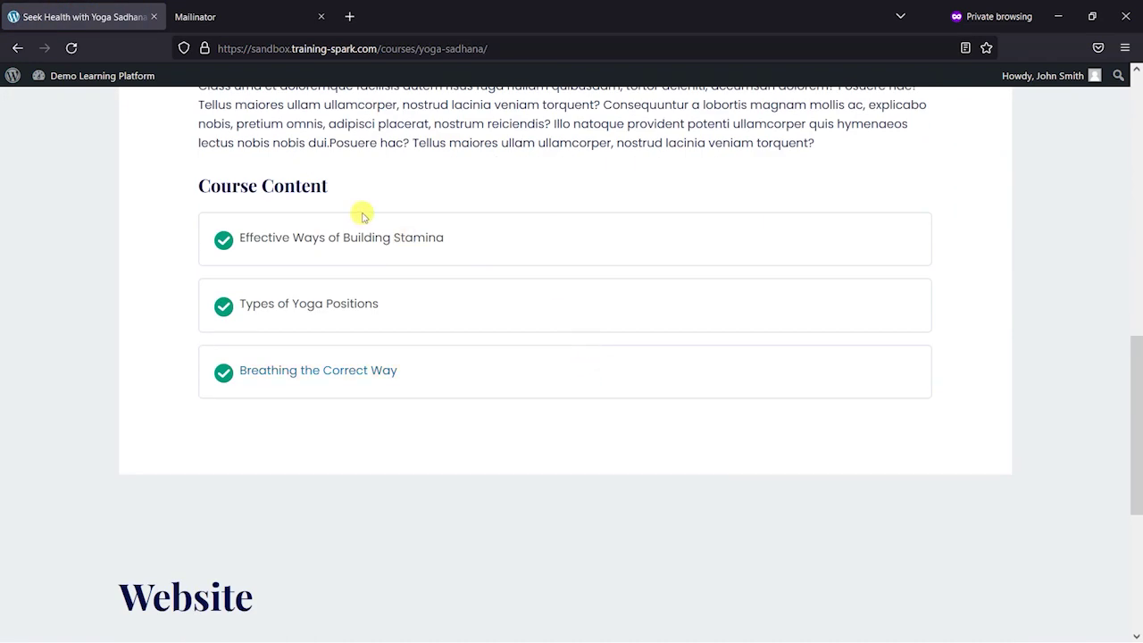
{"action": "scroll", "coordinate": [362, 217], "scroll_direction": "up", "scroll_amount": 4}
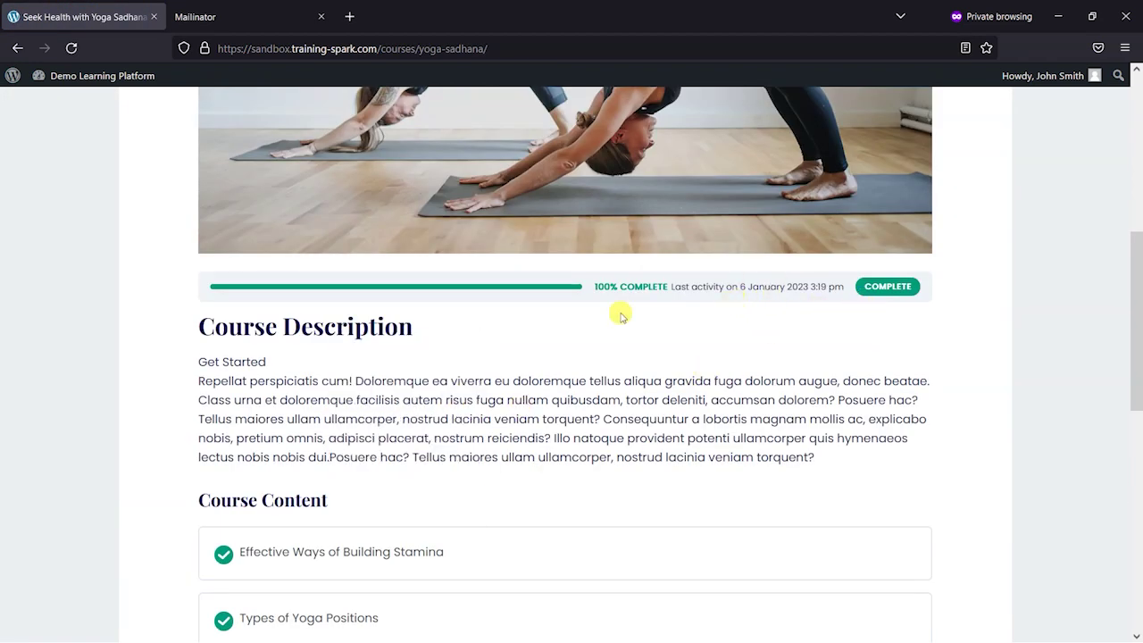
{"action": "left_click", "coordinate": [241, 15]}
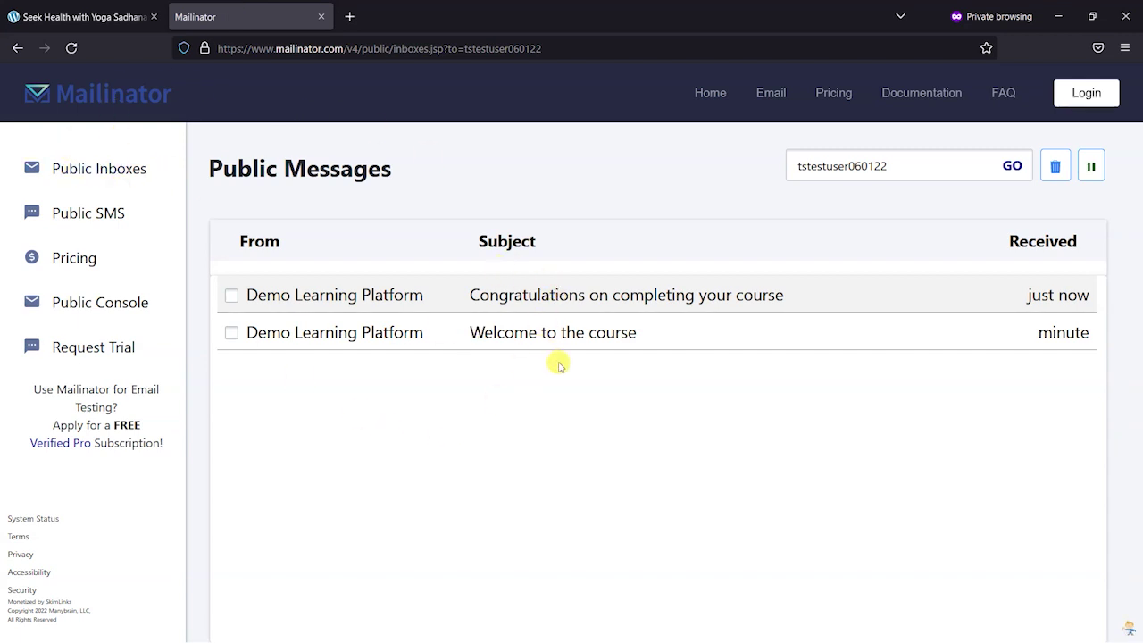
Step: Review the 'Congratulations on completing your course' email, then return to Public Inboxes
{"action": "left_click", "coordinate": [559, 301]}
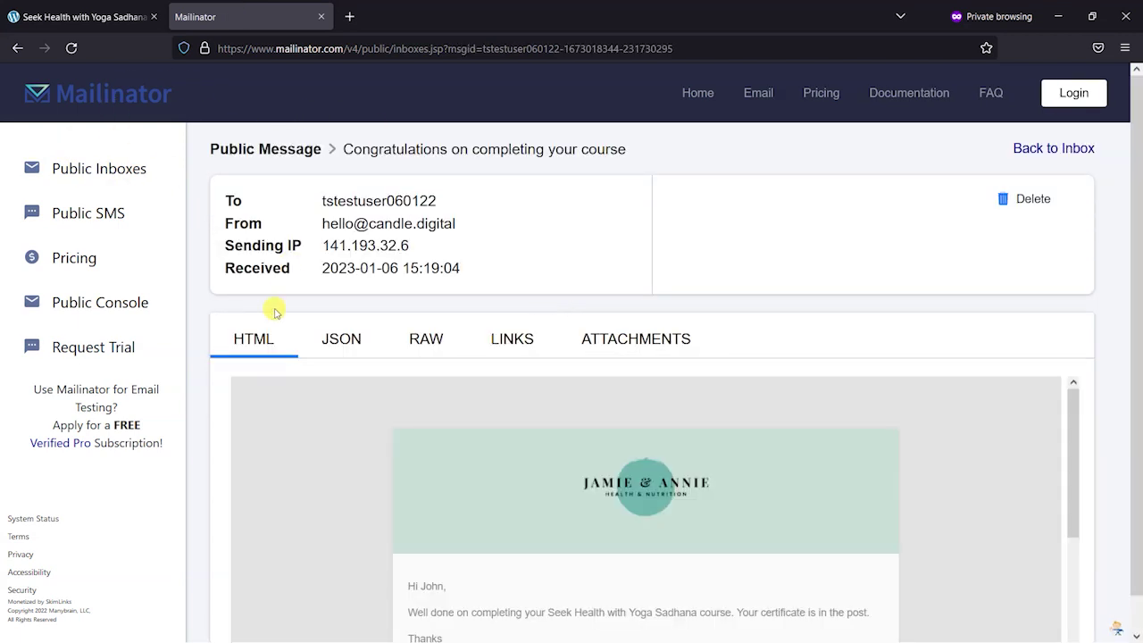
{"action": "scroll", "coordinate": [268, 325], "scroll_direction": "down", "scroll_amount": 1}
{"action": "scroll", "coordinate": [293, 459], "scroll_direction": "down", "scroll_amount": 3}
{"action": "scroll", "coordinate": [510, 452], "scroll_direction": "up", "scroll_amount": 2}
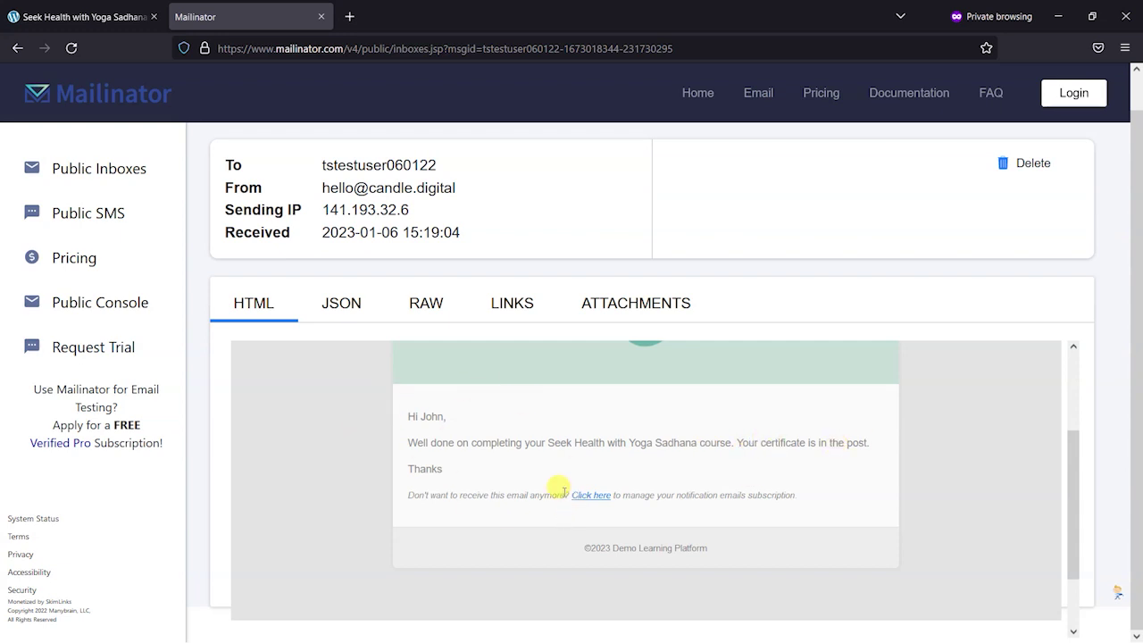
{"action": "scroll", "coordinate": [420, 464], "scroll_direction": "up", "scroll_amount": 3}
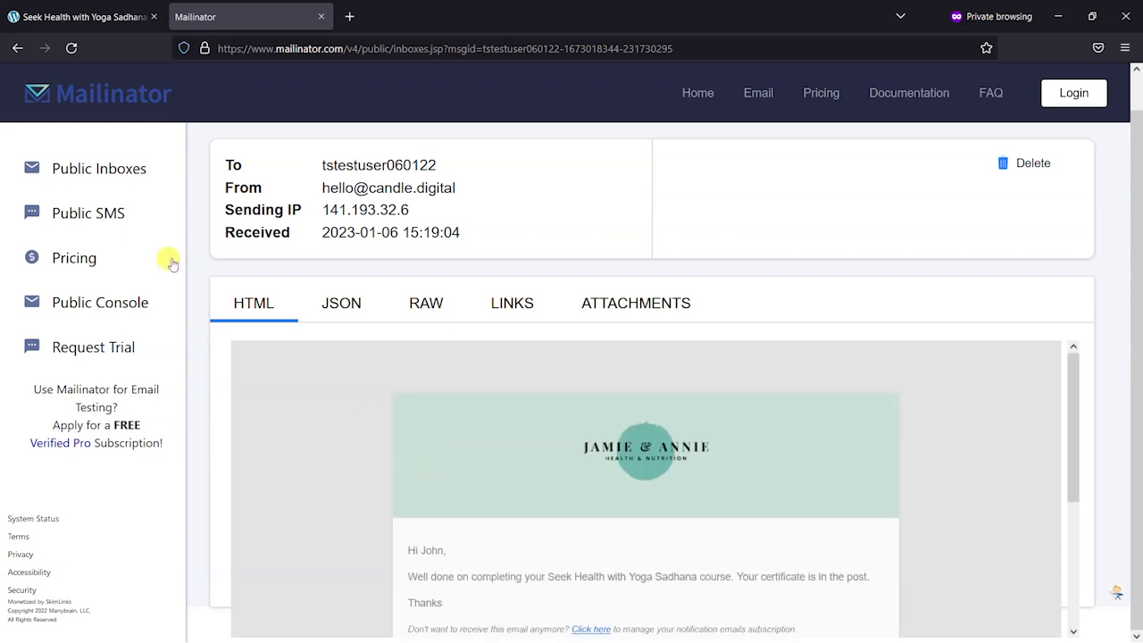
{"action": "left_click", "coordinate": [81, 166]}
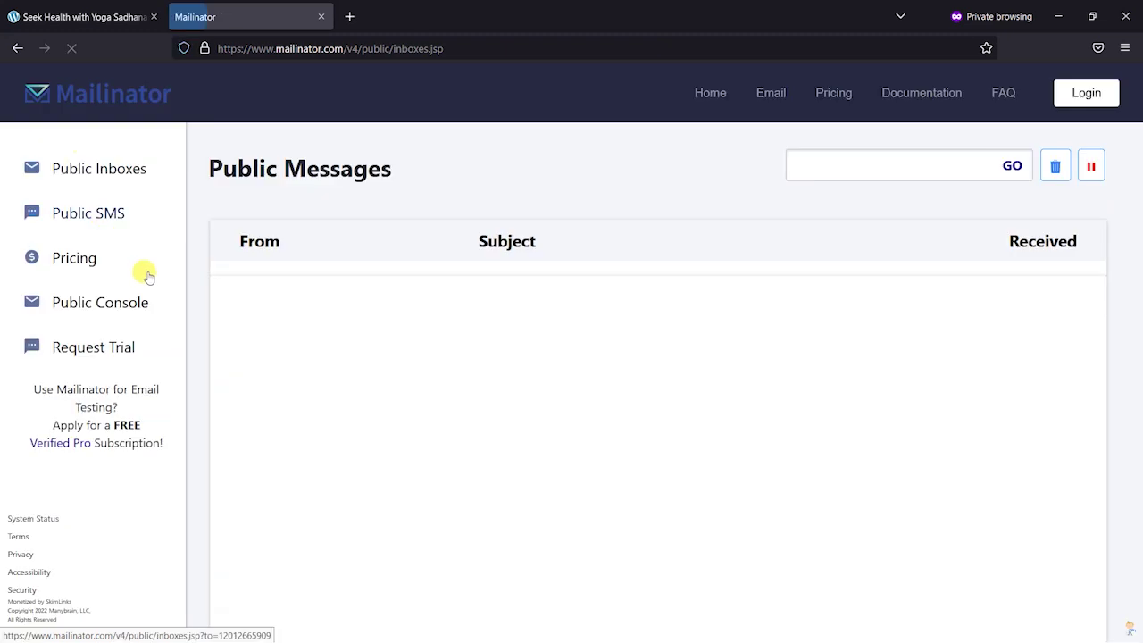
Step: Reload the yoga course page and check the inbox for the delayed feedback email
{"action": "left_click", "coordinate": [30, 24]}
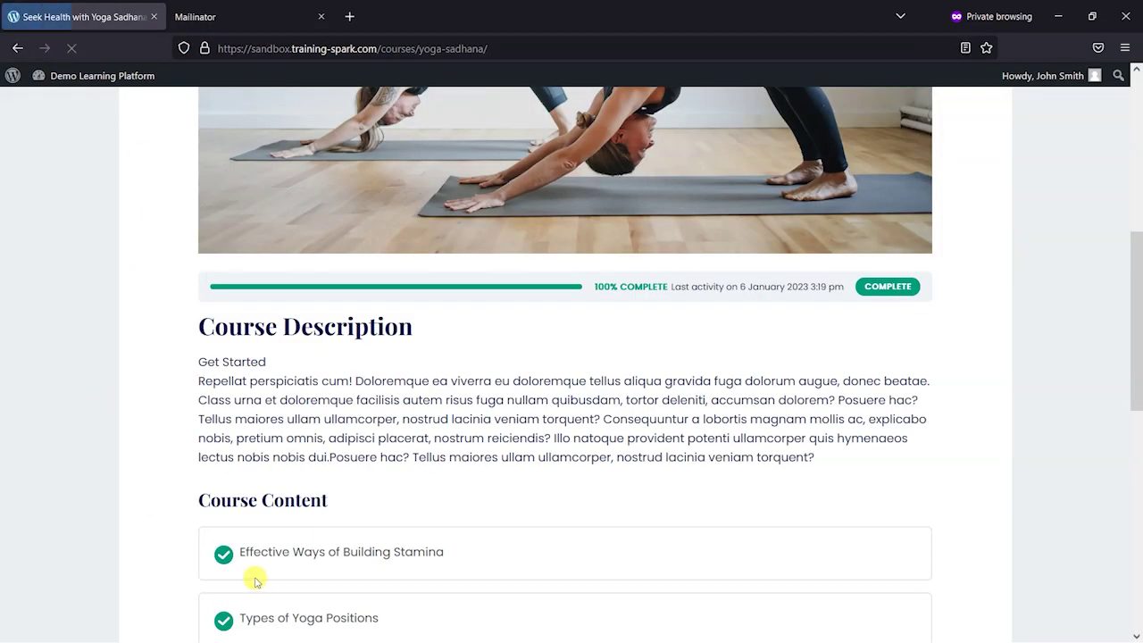
{"action": "left_click", "coordinate": [206, 9]}
{"action": "left_click", "coordinate": [95, 9]}
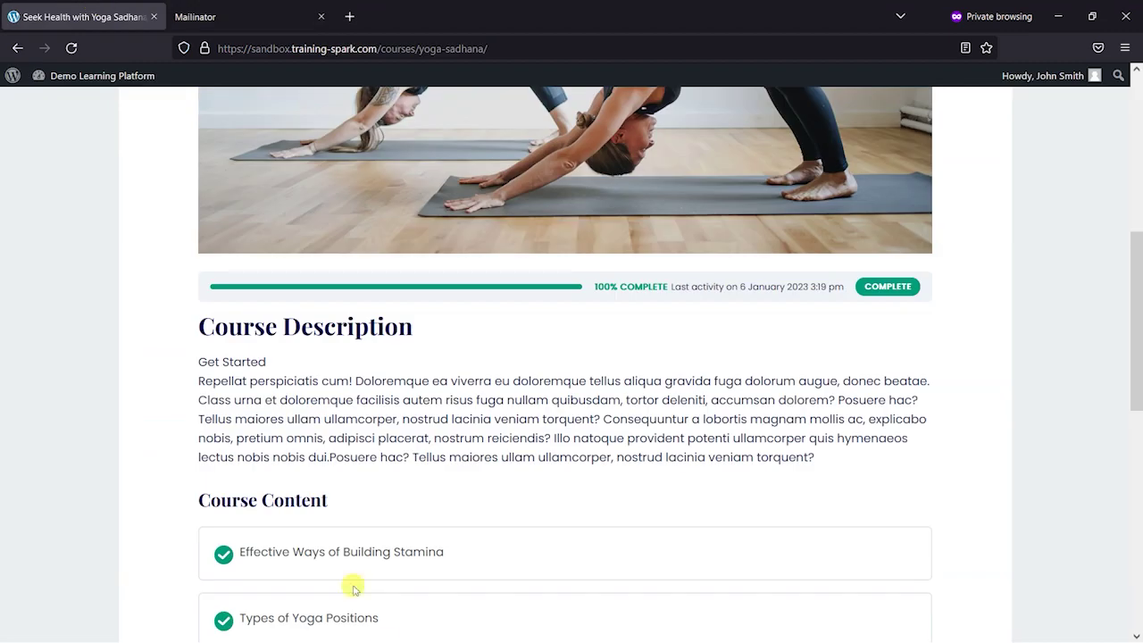
{"action": "left_click", "coordinate": [71, 48]}
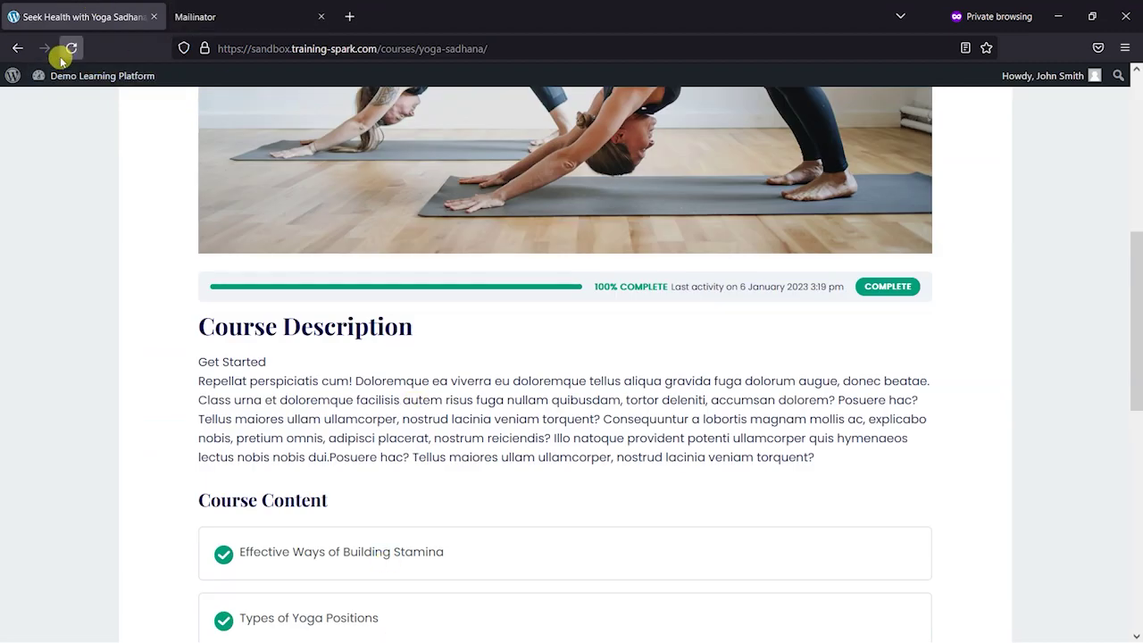
{"action": "left_click", "coordinate": [290, 19]}
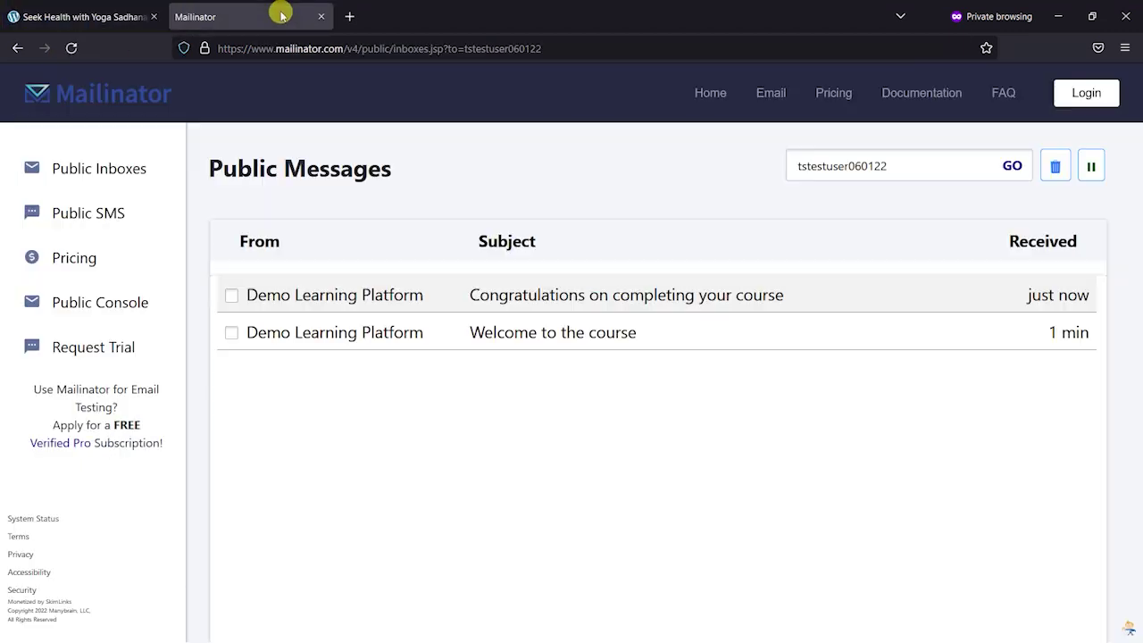
{"action": "left_click", "coordinate": [69, 29]}
{"action": "scroll", "coordinate": [459, 495], "scroll_direction": "down", "scroll_amount": 10}
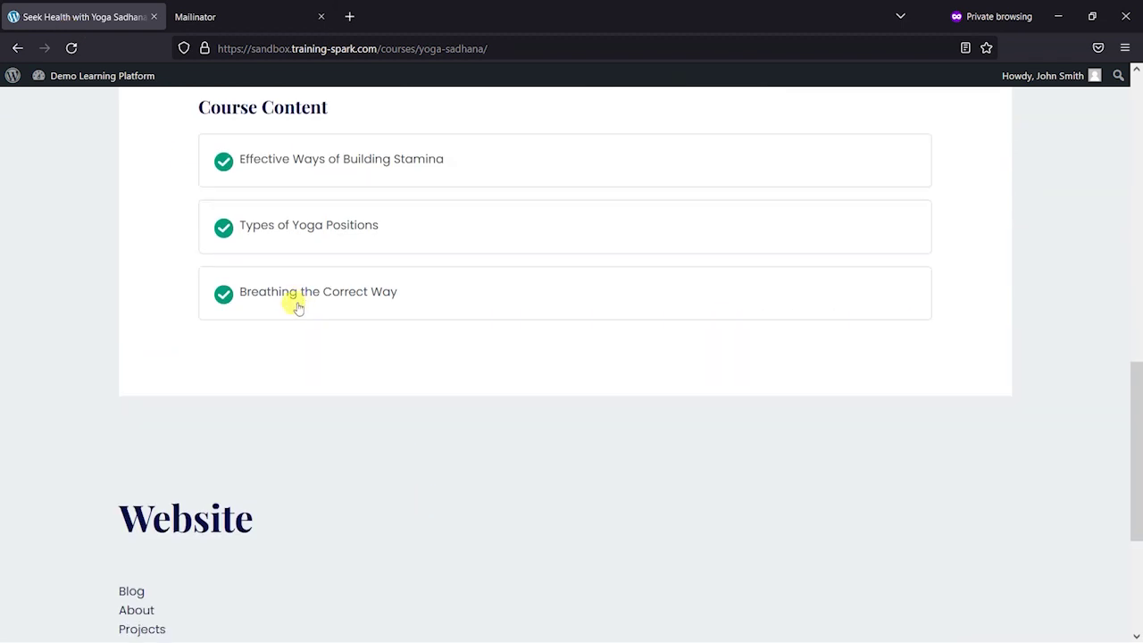
{"action": "scroll", "coordinate": [344, 460], "scroll_direction": "up", "scroll_amount": 10}
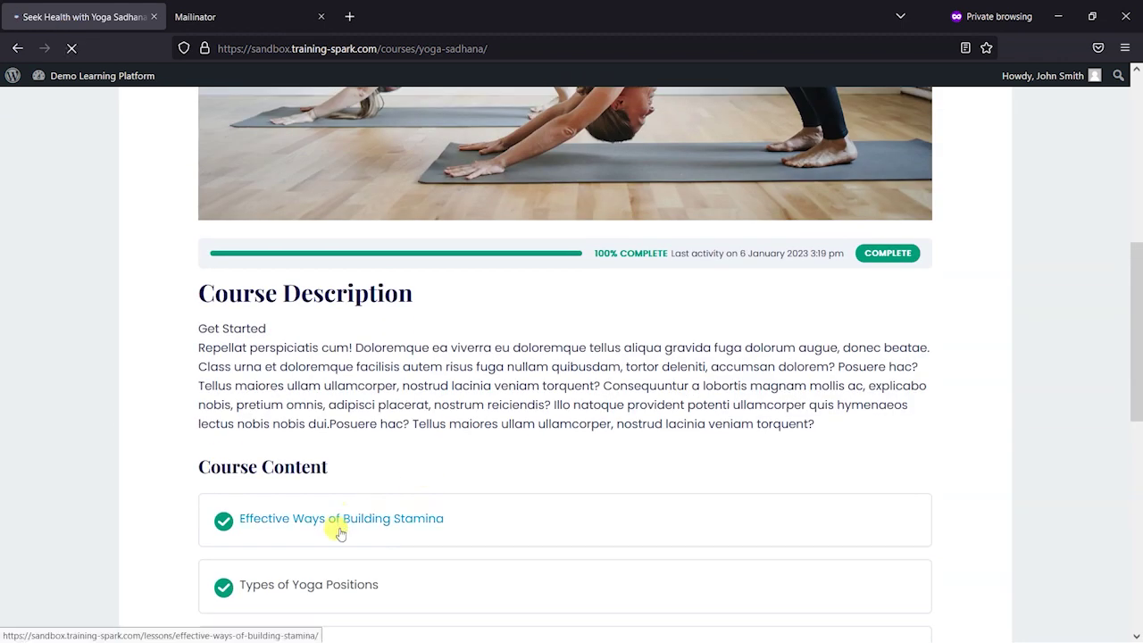
Step: Move from the stamina lesson to Types of Yoga Positions, refreshing the inbox along the way
{"action": "left_click", "coordinate": [344, 527]}
{"action": "scroll", "coordinate": [467, 487], "scroll_direction": "down", "scroll_amount": 9}
{"action": "scroll", "coordinate": [431, 462], "scroll_direction": "up", "scroll_amount": 4}
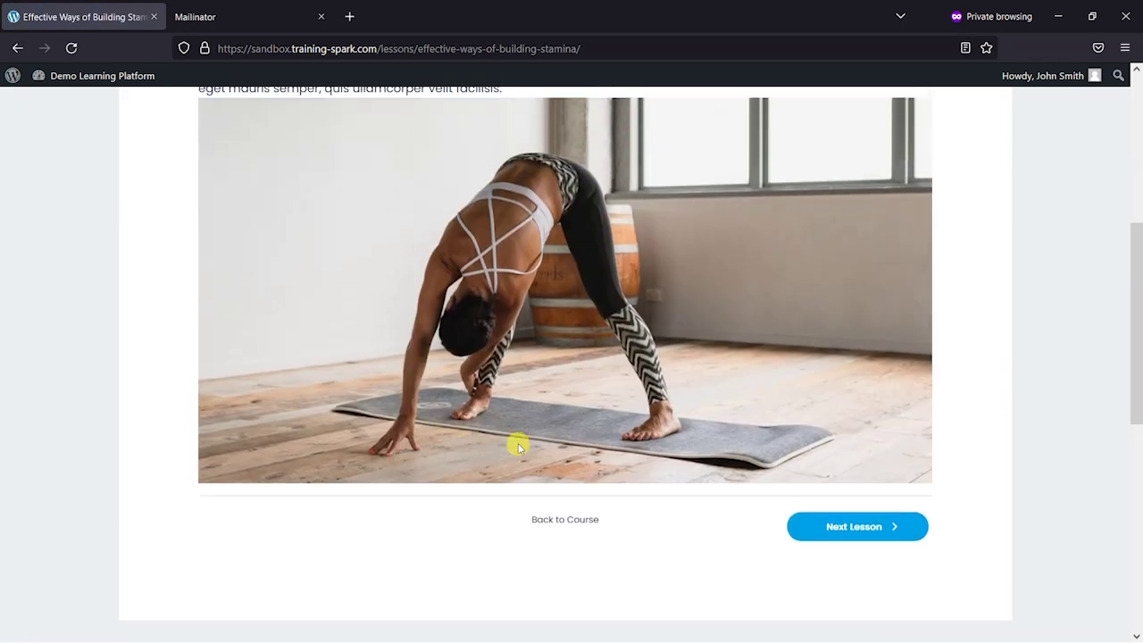
{"action": "left_click", "coordinate": [241, 18]}
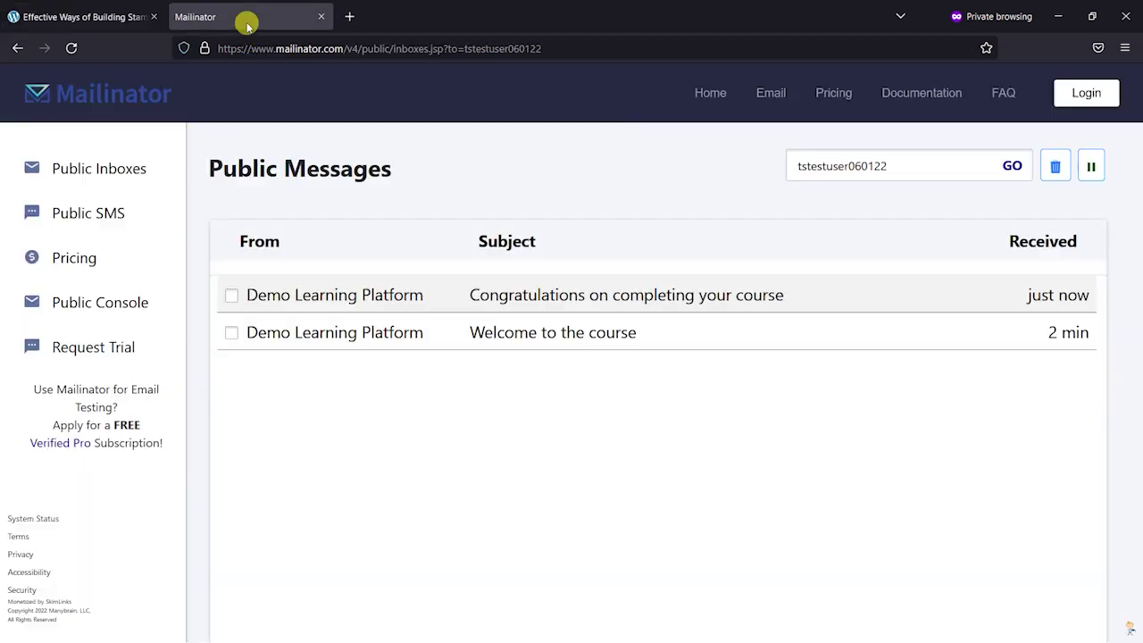
{"action": "left_click", "coordinate": [116, 16]}
{"action": "left_click", "coordinate": [862, 522]}
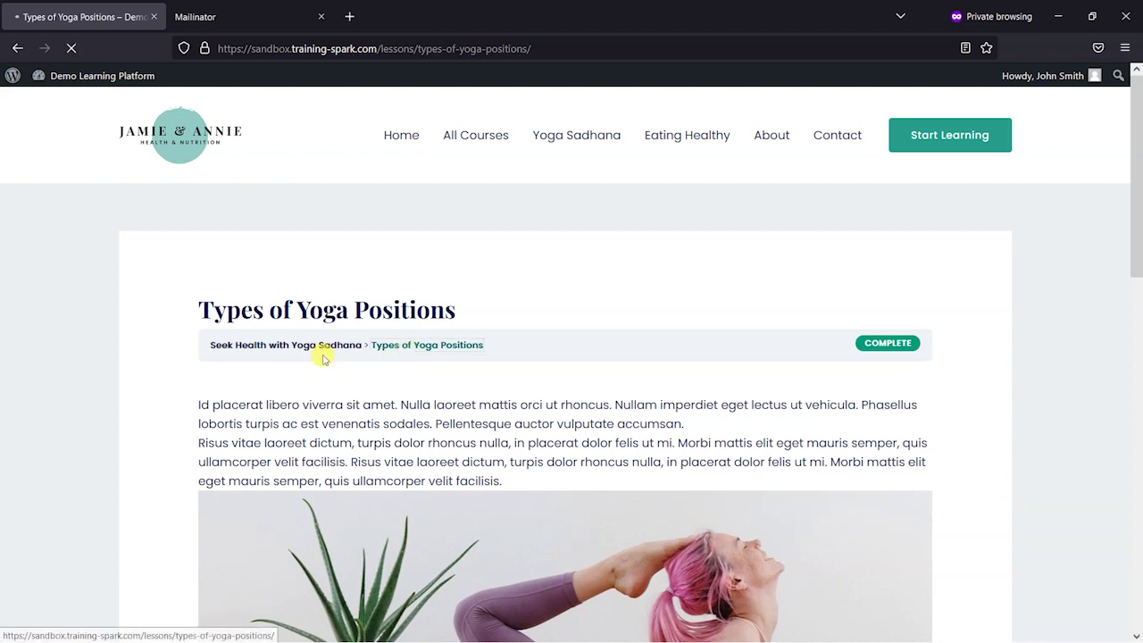
{"action": "left_click", "coordinate": [237, 20]}
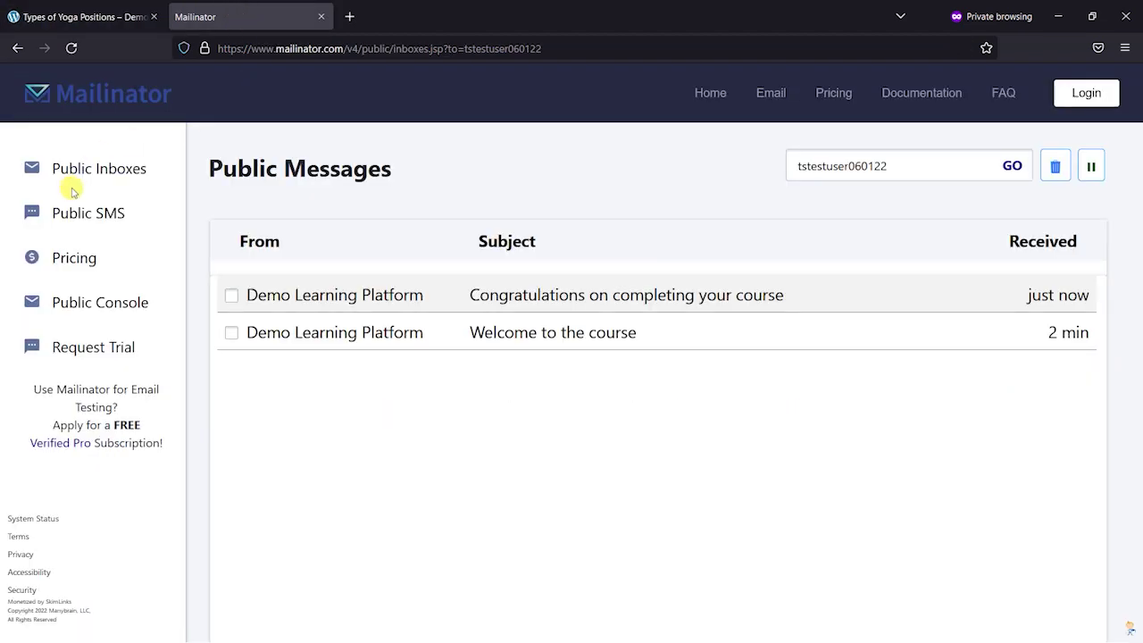
{"action": "left_click", "coordinate": [92, 168]}
{"action": "left_click", "coordinate": [86, 18]}
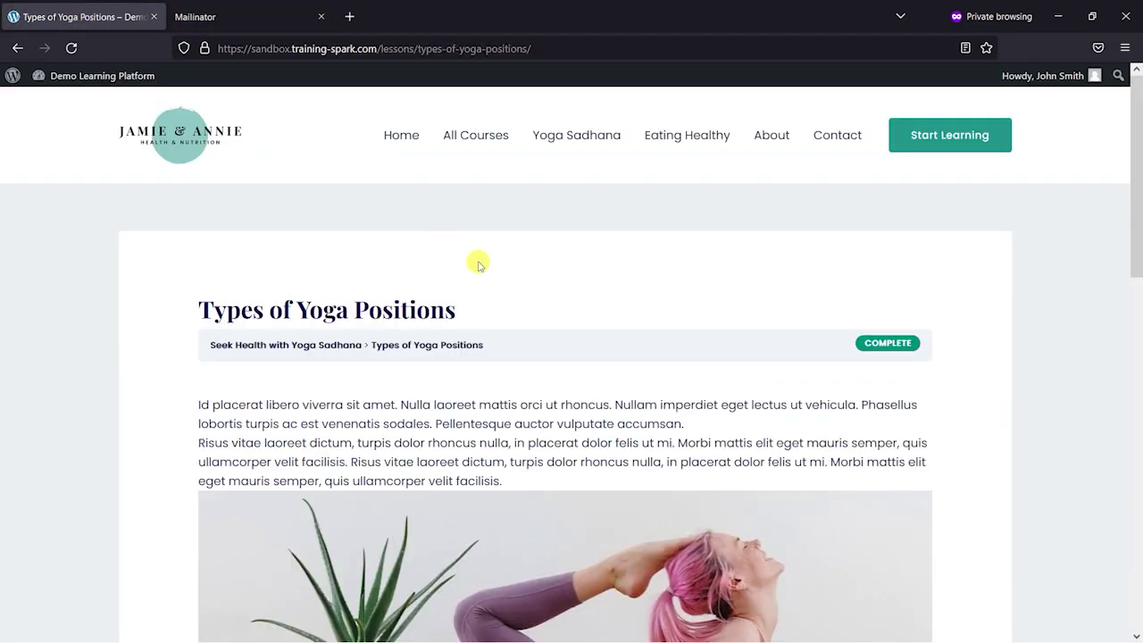
{"action": "scroll", "coordinate": [409, 573], "scroll_direction": "down", "scroll_amount": 5}
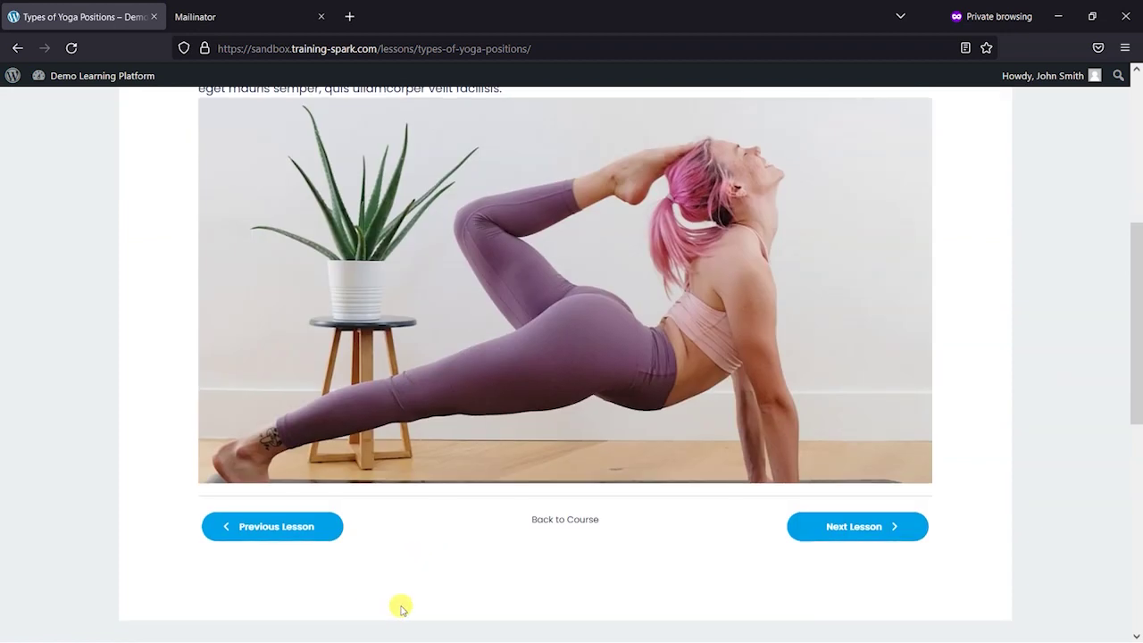
{"action": "key", "text": "alt+Tab"}
Step: In the admin window, open the LearnDash notification logs and view the course completion log
{"action": "left_click", "coordinate": [449, 326]}
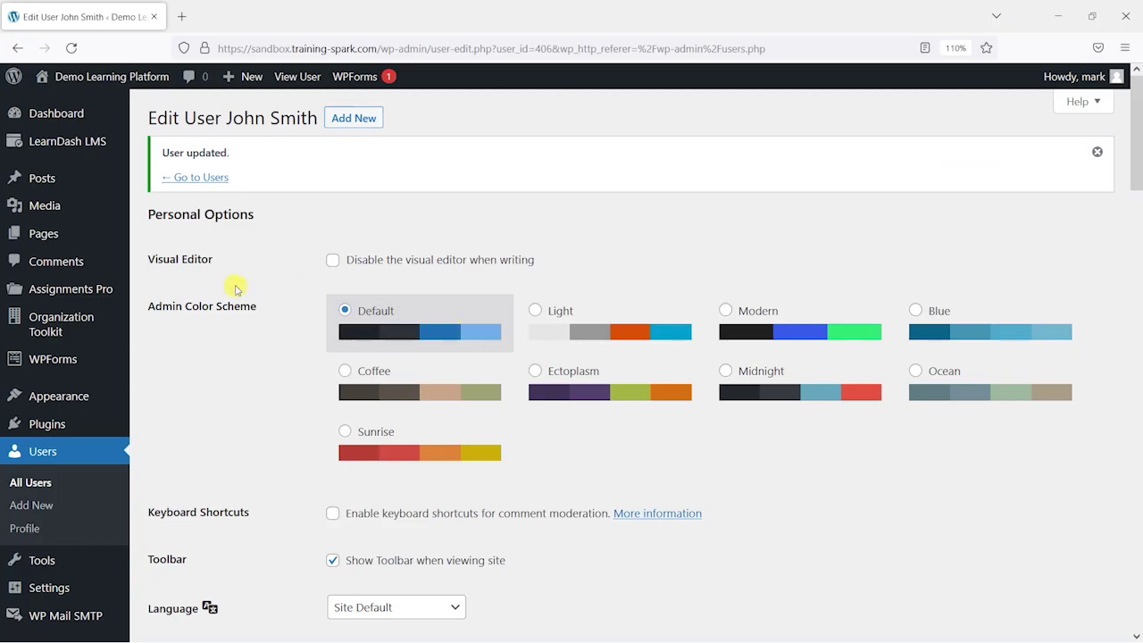
{"action": "mouse_move", "coordinate": [87, 141]}
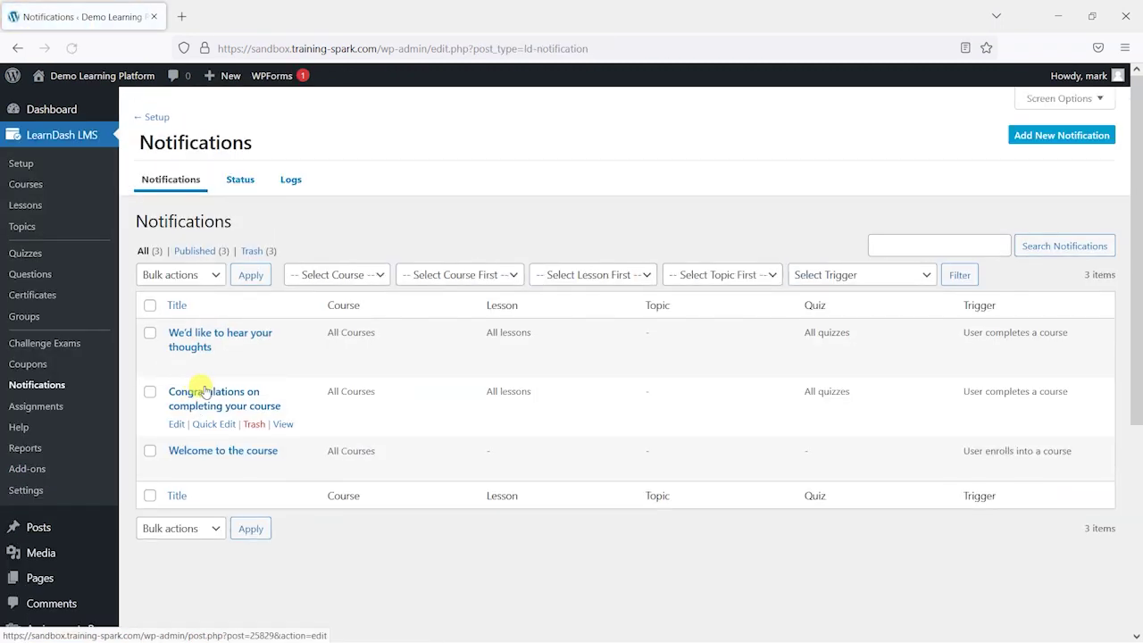
{"action": "left_click", "coordinate": [292, 183]}
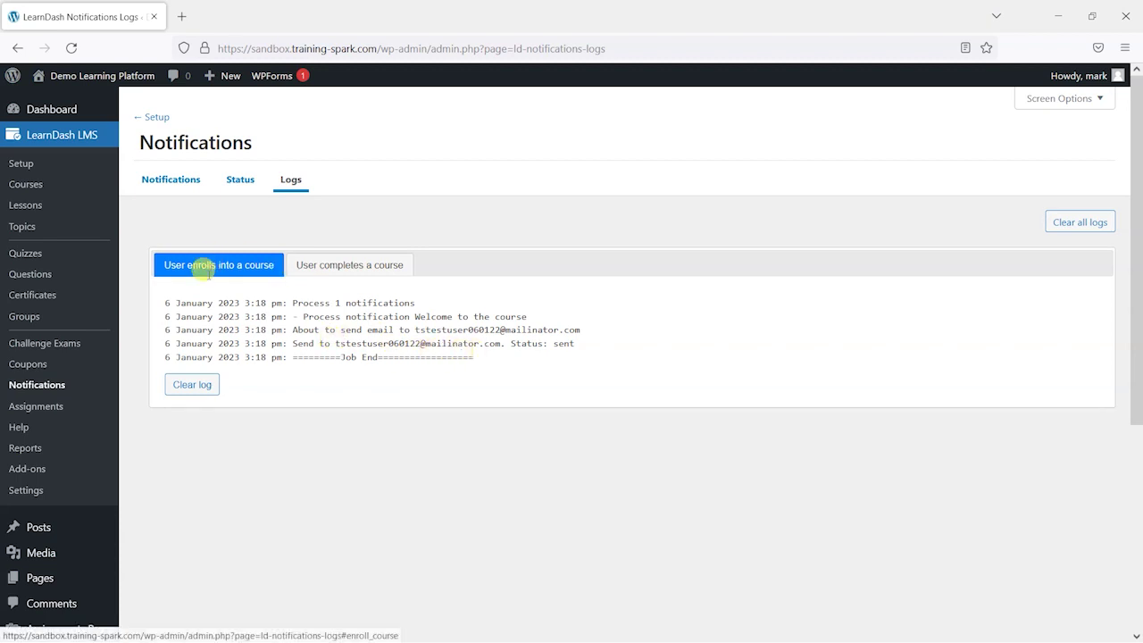
{"action": "left_click", "coordinate": [343, 264]}
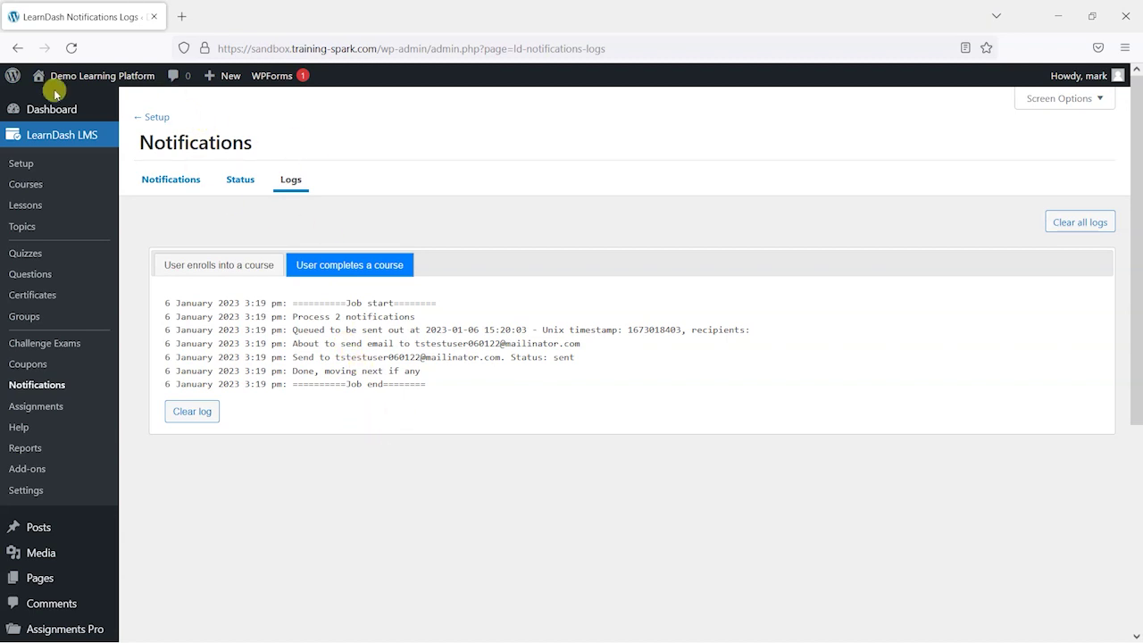
Step: Reload the logs page to check the updated completion log, then return to the learner's window
{"action": "left_click", "coordinate": [71, 48]}
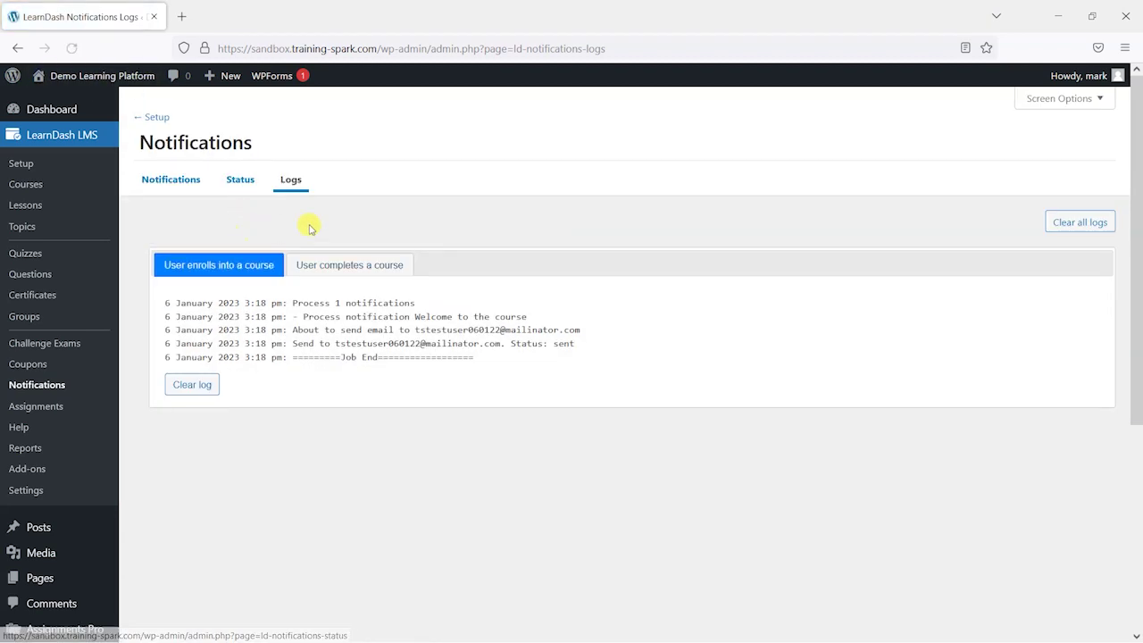
{"action": "left_click", "coordinate": [326, 265]}
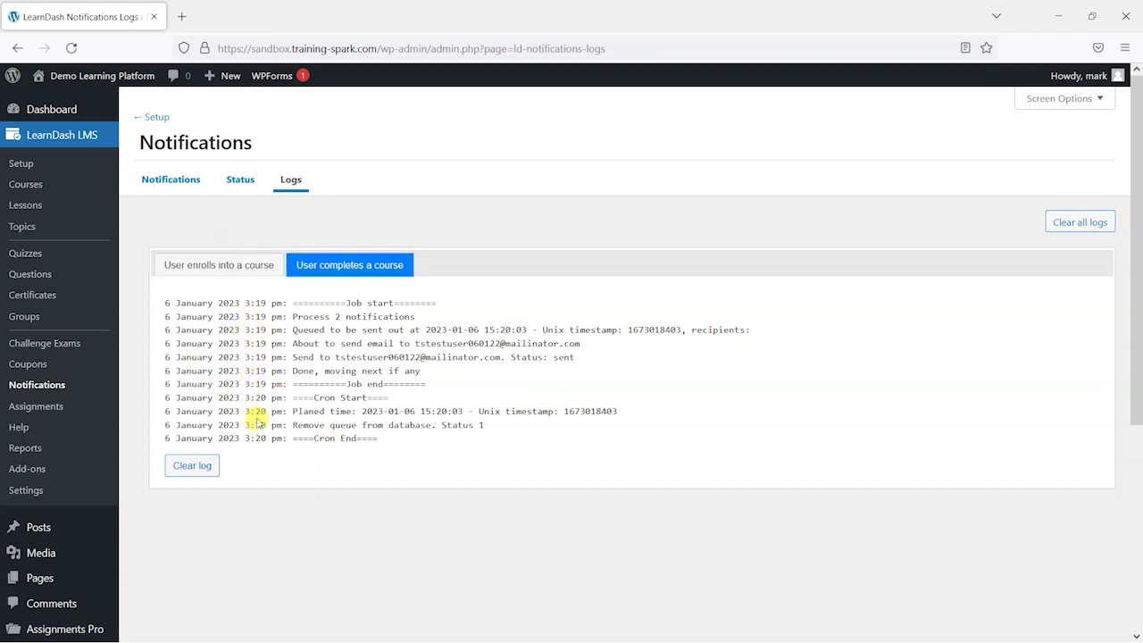
{"action": "key", "text": "alt+Tab"}
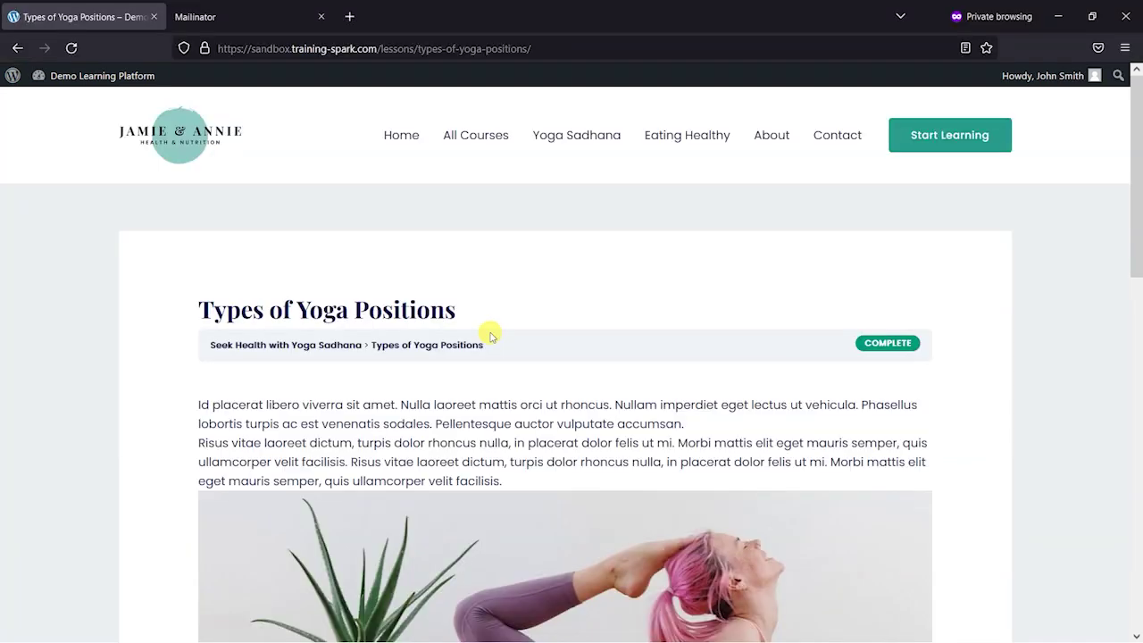
Step: In the Mailinator test inbox, open the 'We'd like to hear your thoughts' email and scroll through its survey request
{"action": "left_click", "coordinate": [256, 13]}
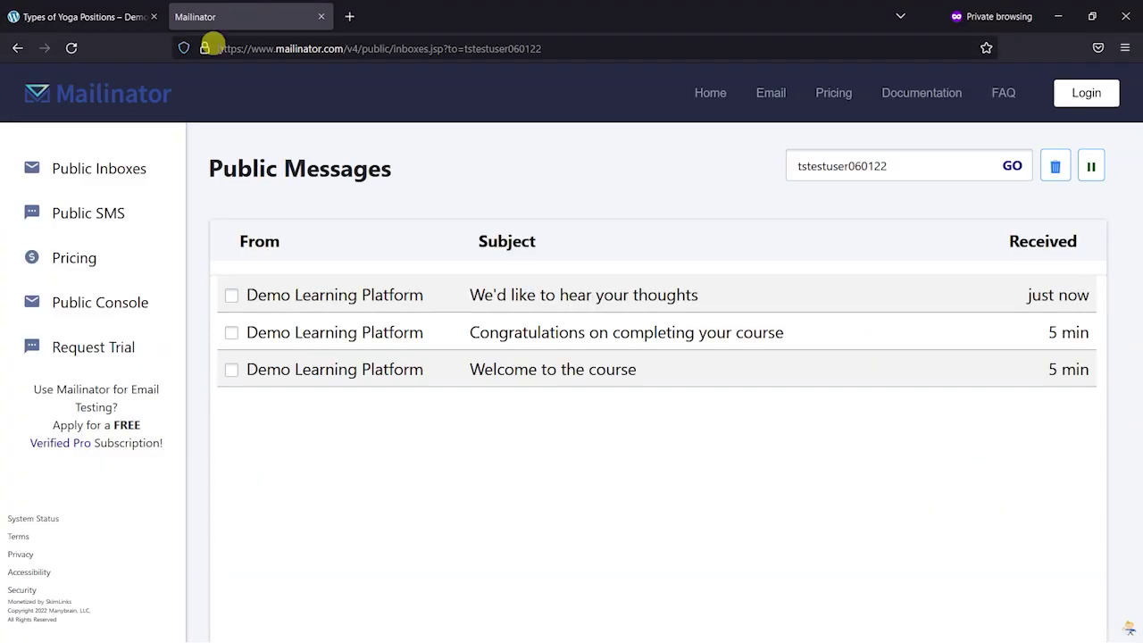
{"action": "left_click", "coordinate": [589, 297]}
{"action": "scroll", "coordinate": [375, 488], "scroll_direction": "down", "scroll_amount": 5}
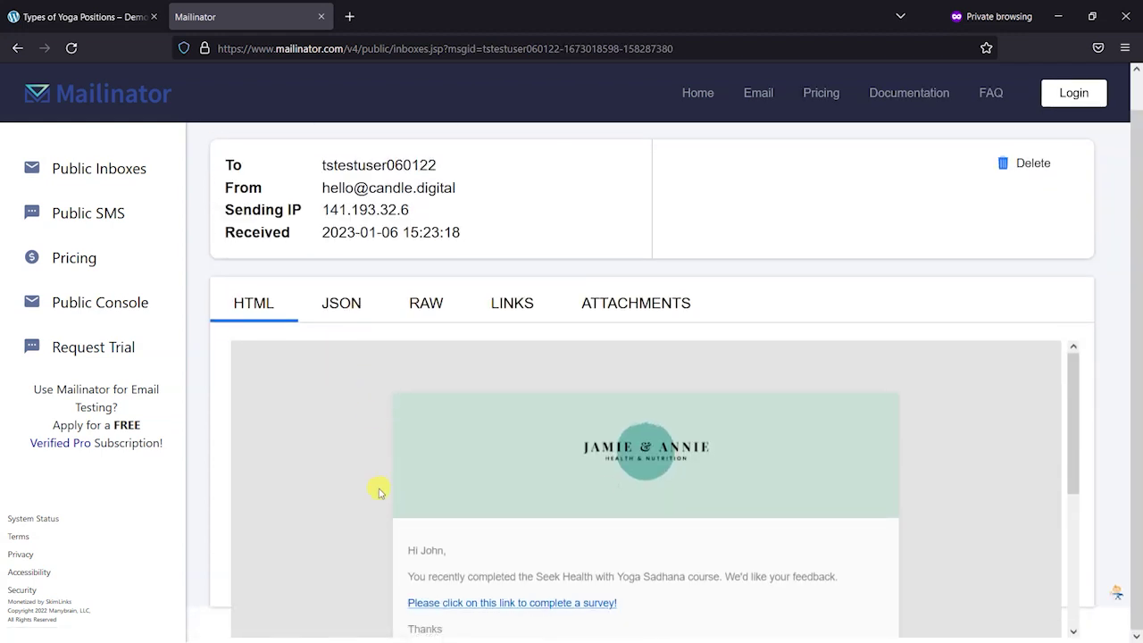
{"action": "scroll", "coordinate": [466, 399], "scroll_direction": "up", "scroll_amount": 2}
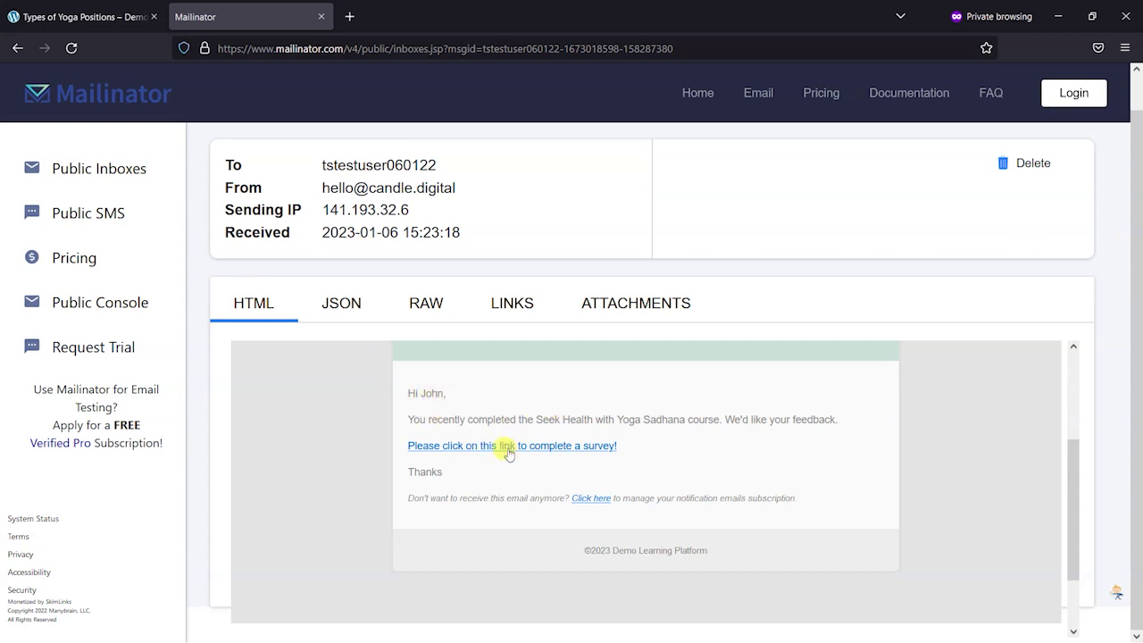
{"action": "scroll", "coordinate": [384, 460], "scroll_direction": "up", "scroll_amount": 2}
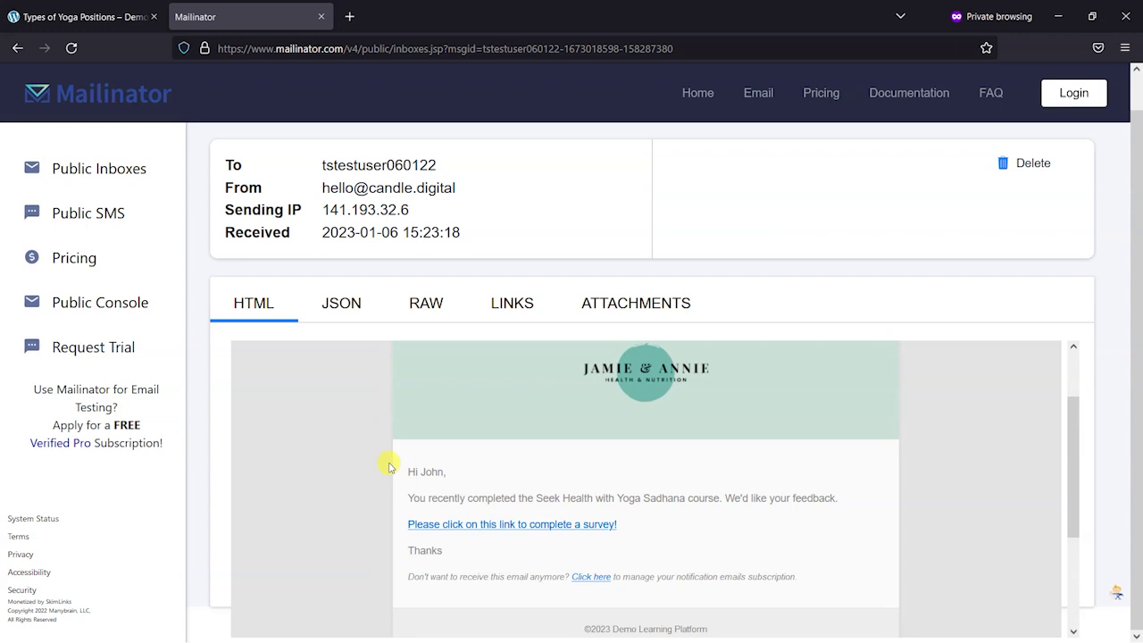
Step: Go back to the yoga lesson and the learner's WordPress dashboard, then Alt+Tab toward the admin window
{"action": "left_click", "coordinate": [59, 14]}
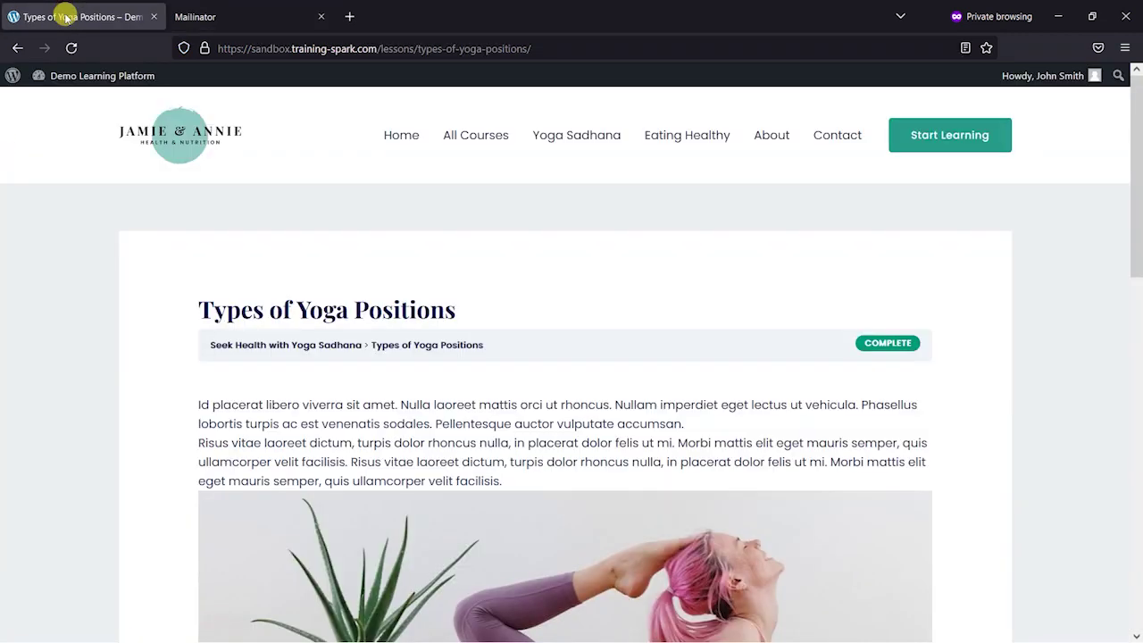
{"action": "mouse_move", "coordinate": [100, 75]}
{"action": "left_click", "coordinate": [93, 102]}
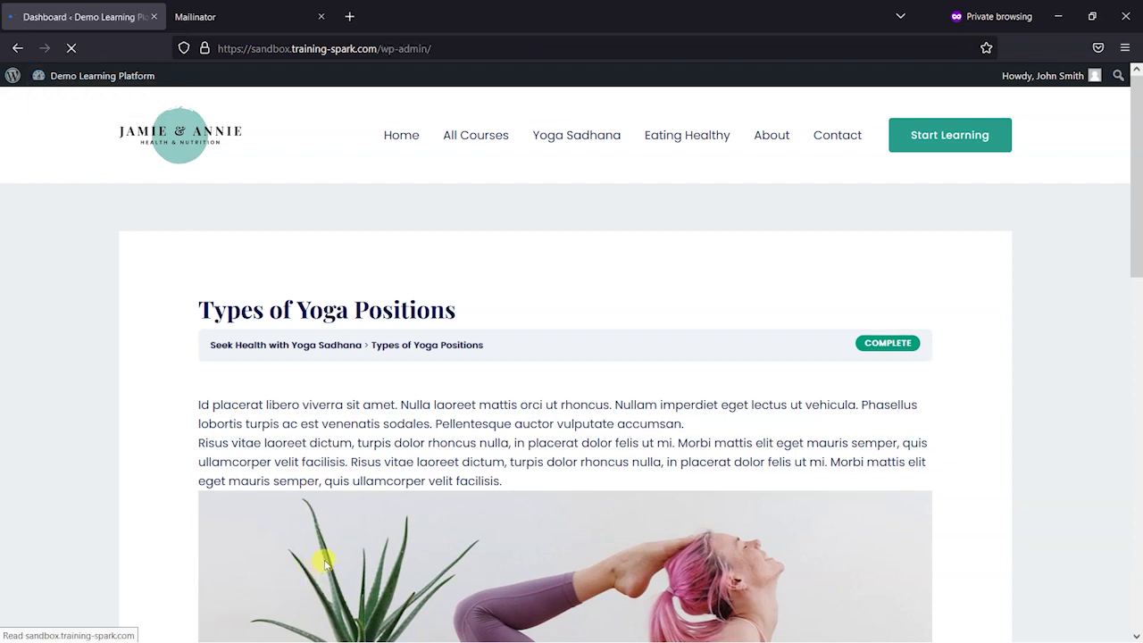
{"action": "key", "text": "alt+Tab"}
{"action": "key", "text": "Escape"}
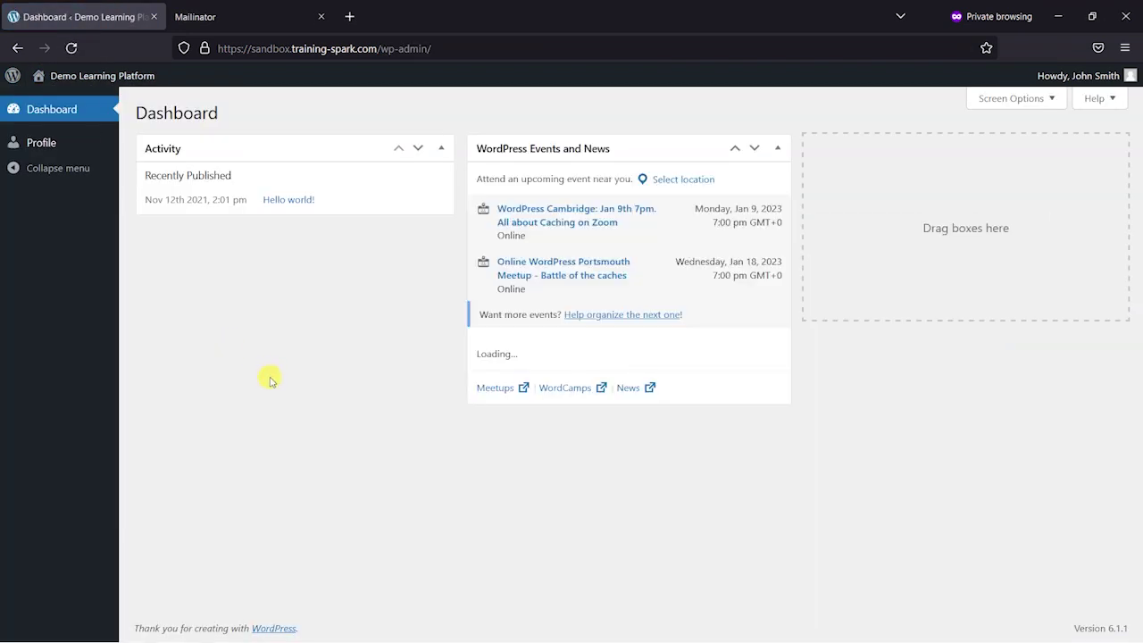
{"action": "key", "text": "alt+Tab"}
Step: From the notification logs, go to the LearnDash Notifications list showing the three notifications
{"action": "left_click", "coordinate": [518, 318]}
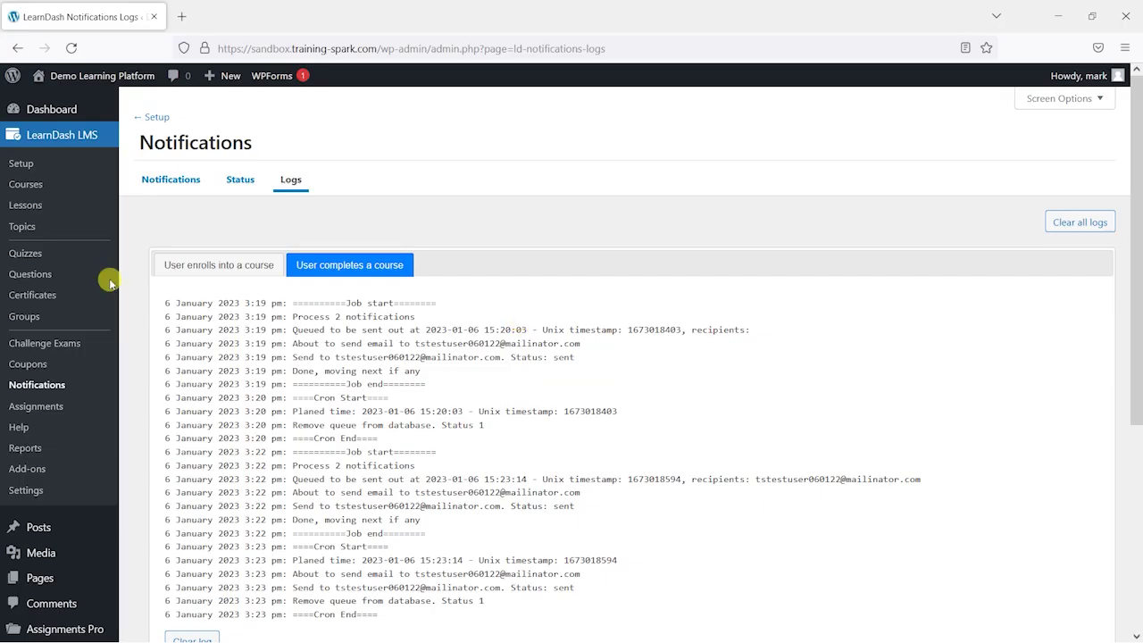
{"action": "left_click", "coordinate": [45, 166]}
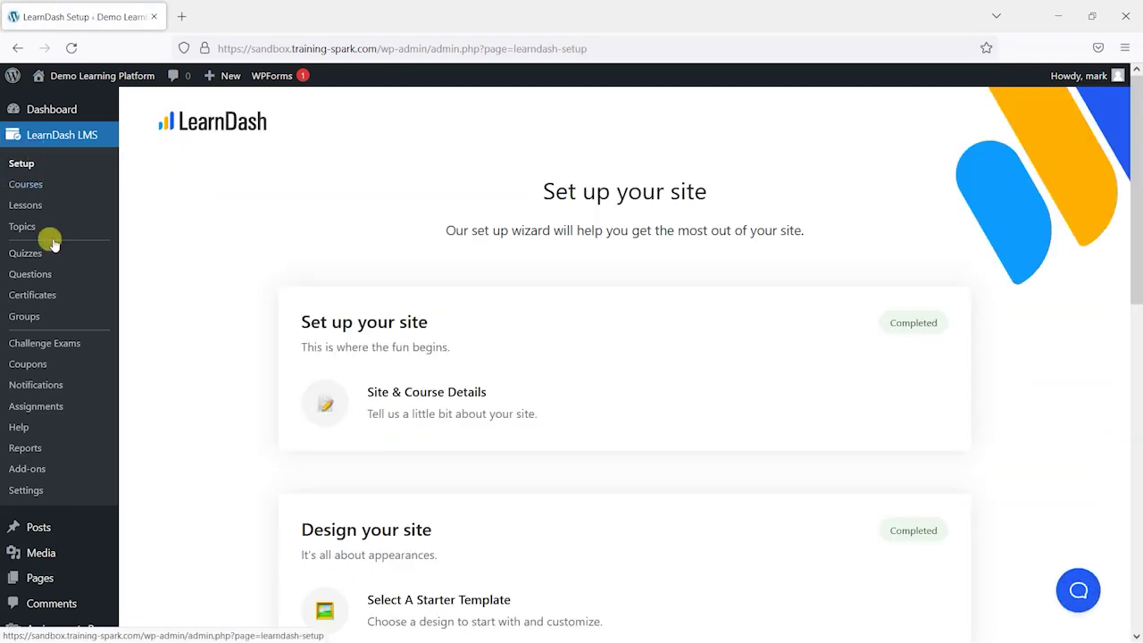
{"action": "left_click", "coordinate": [15, 391]}
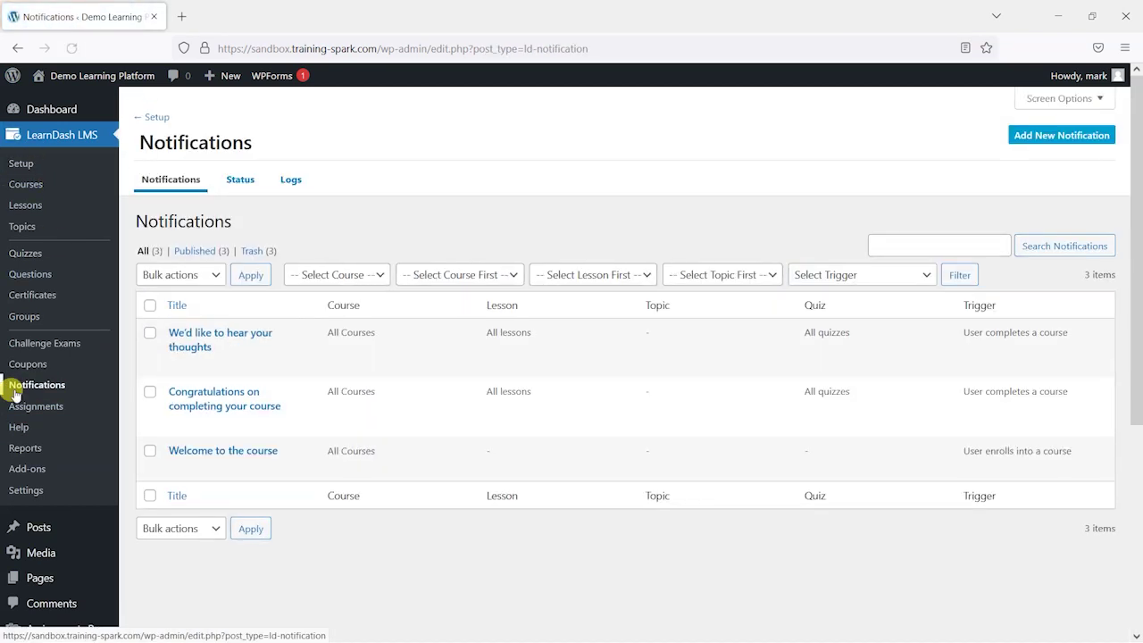